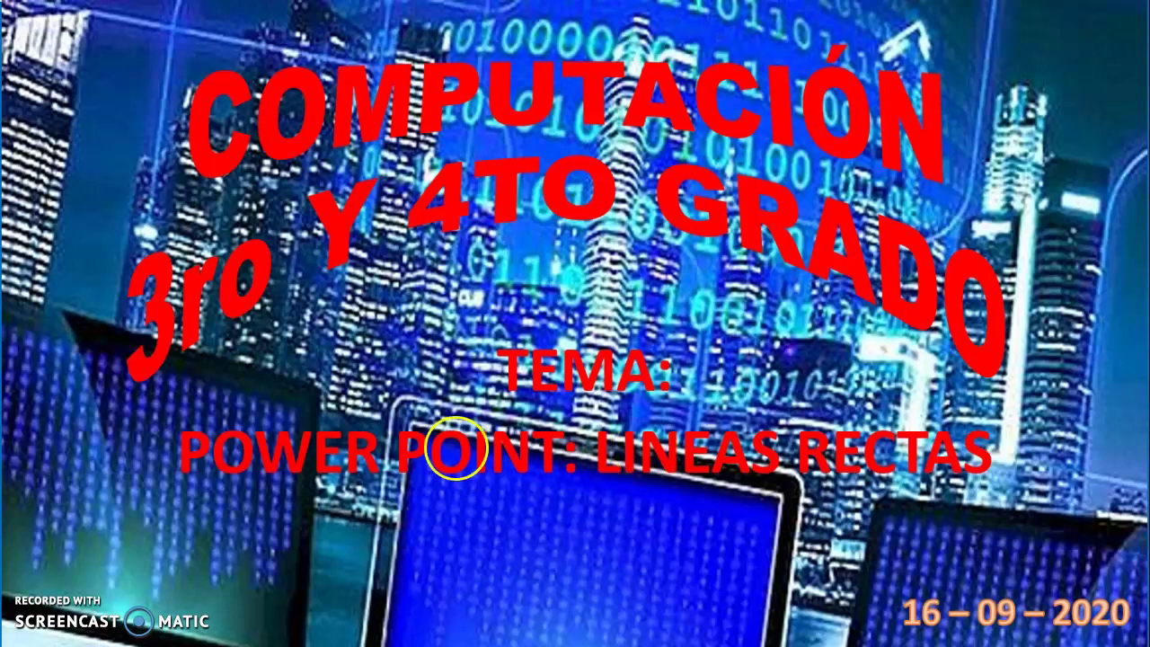
- Play the title slide's title and school-logo animations, then advance to the lesson slide
{"action": "left_click", "coordinate": [925, 503]}
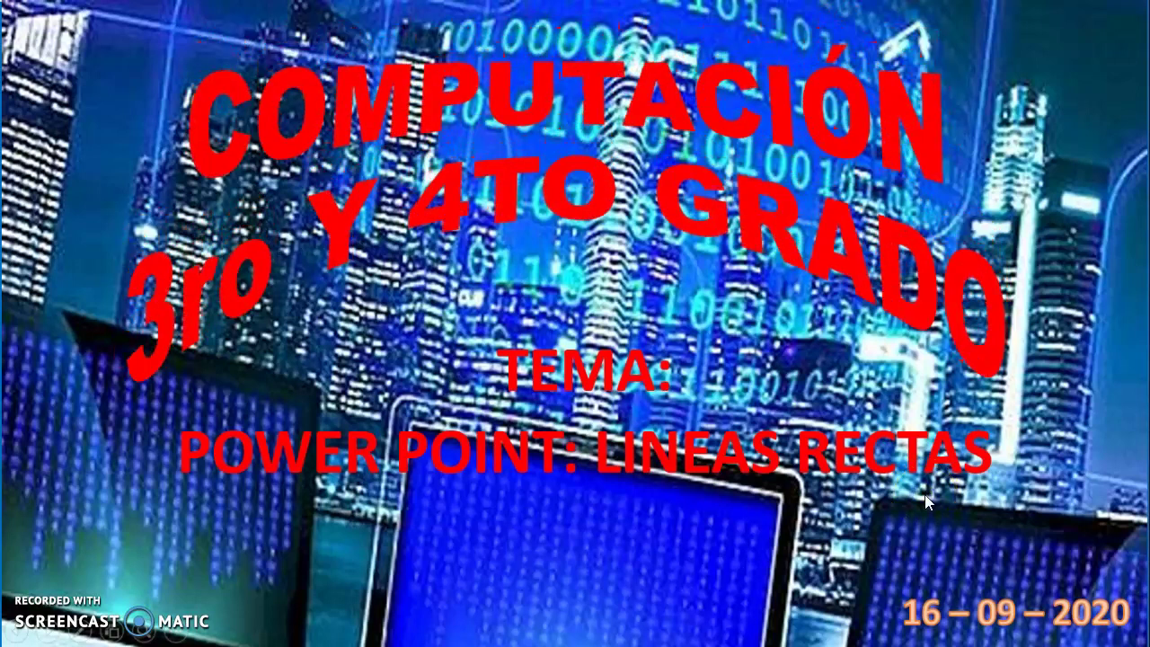
{"action": "left_click", "coordinate": [926, 503]}
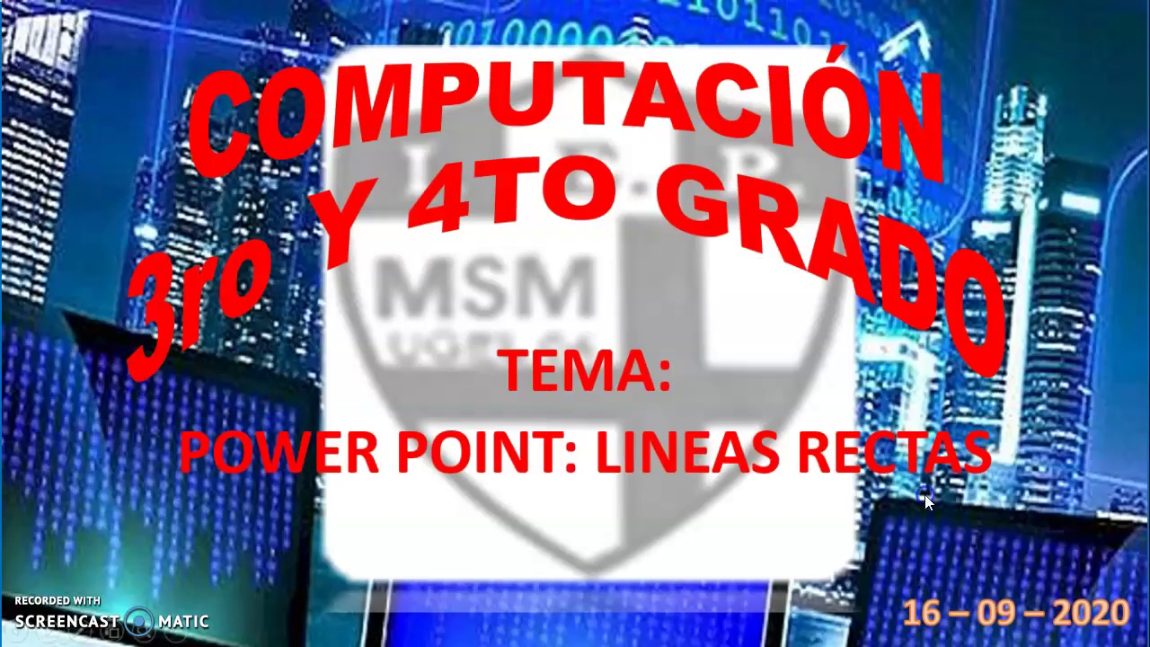
{"action": "left_click", "coordinate": [926, 503]}
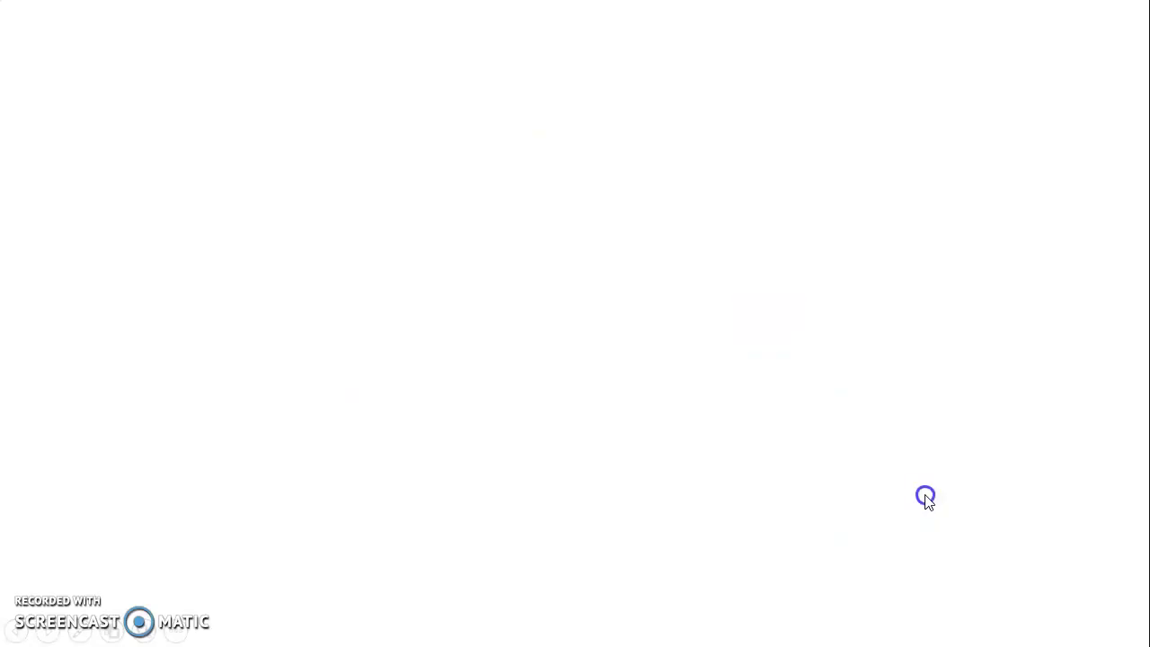
- Reveal the straight-lines lesson points, advance to 'Realiza el siguiente diseño', then exit the slideshow
{"action": "left_click", "coordinate": [926, 499]}
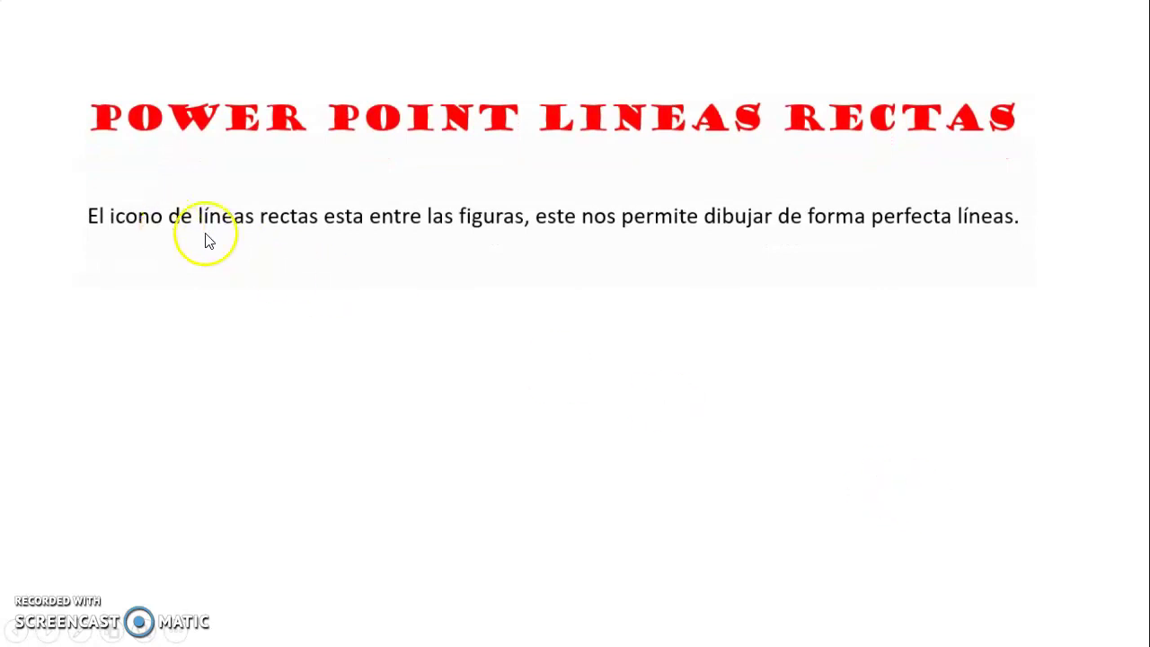
{"action": "left_click", "coordinate": [681, 292]}
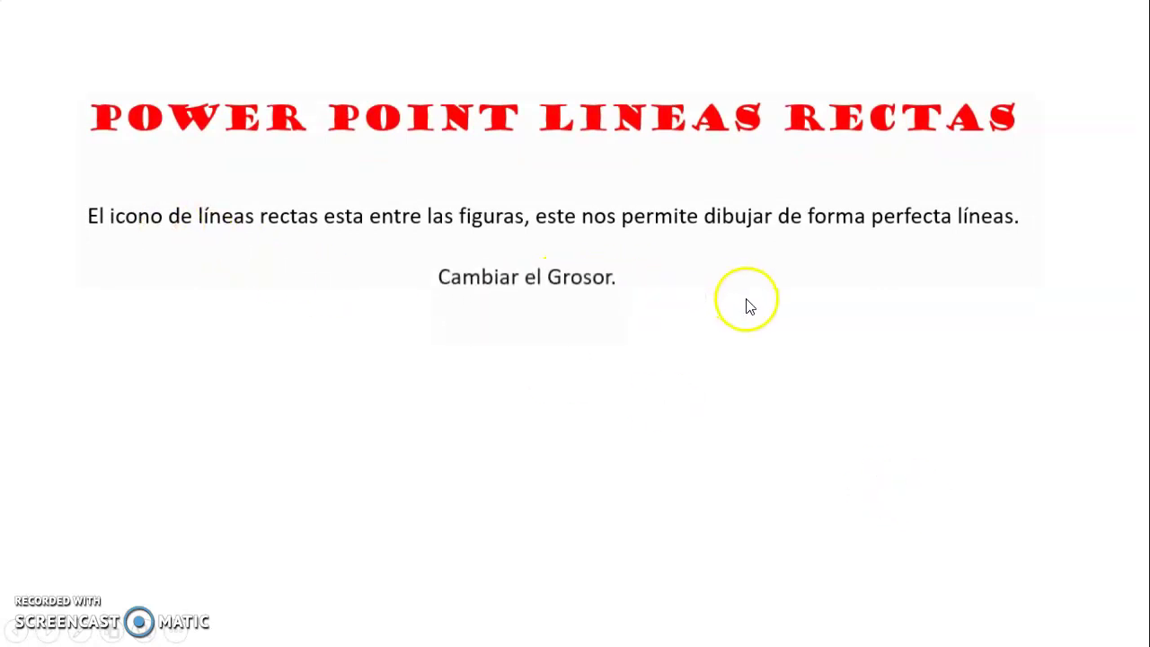
{"action": "left_click", "coordinate": [689, 403]}
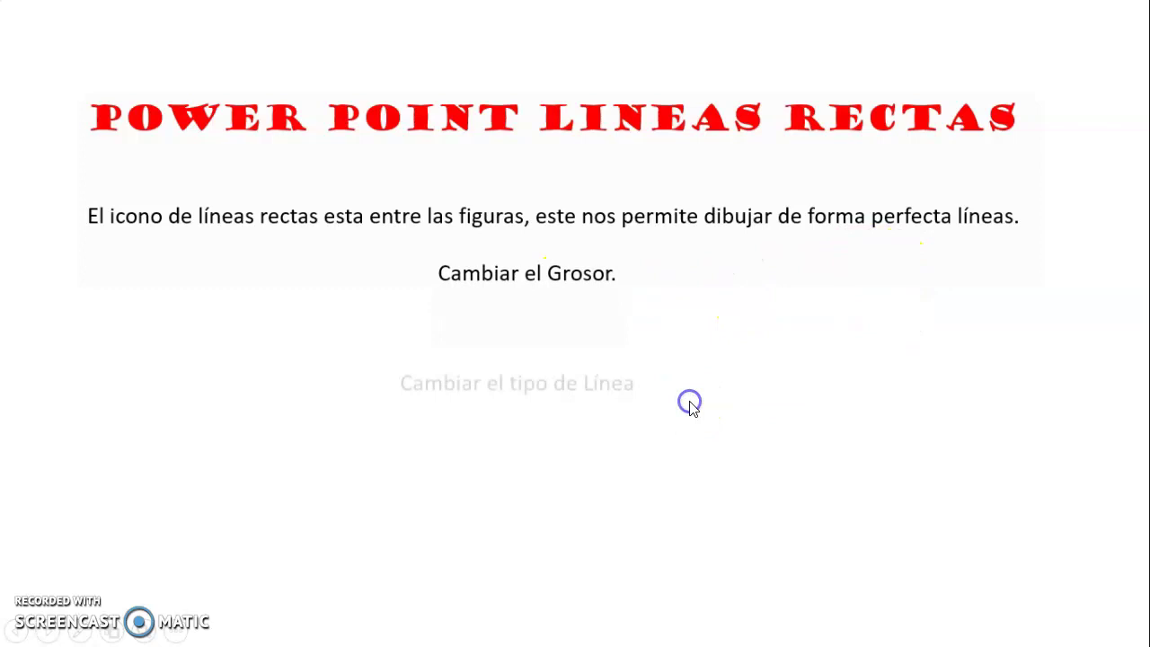
{"action": "left_click", "coordinate": [689, 403]}
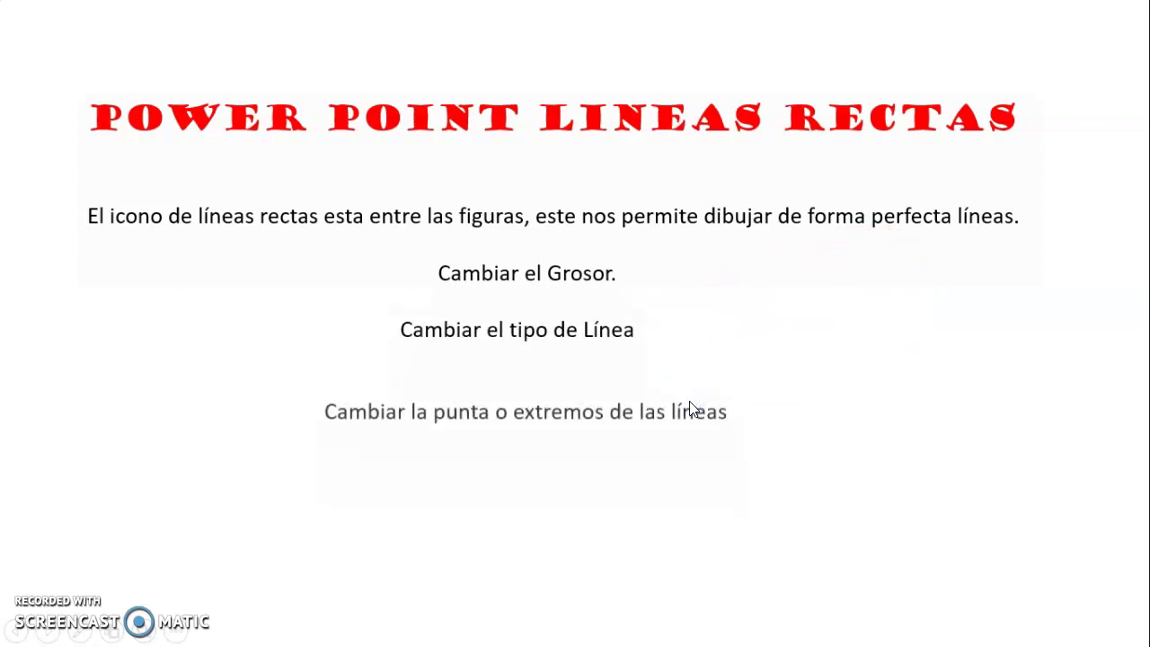
{"action": "left_click", "coordinate": [689, 403]}
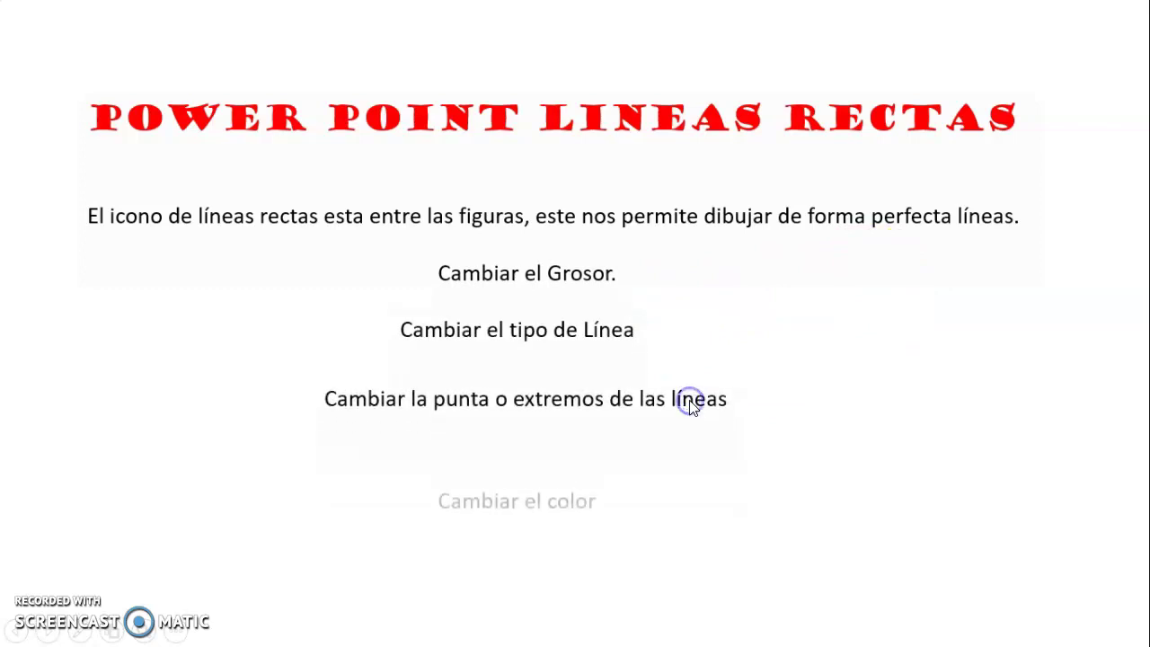
{"action": "left_click", "coordinate": [678, 483]}
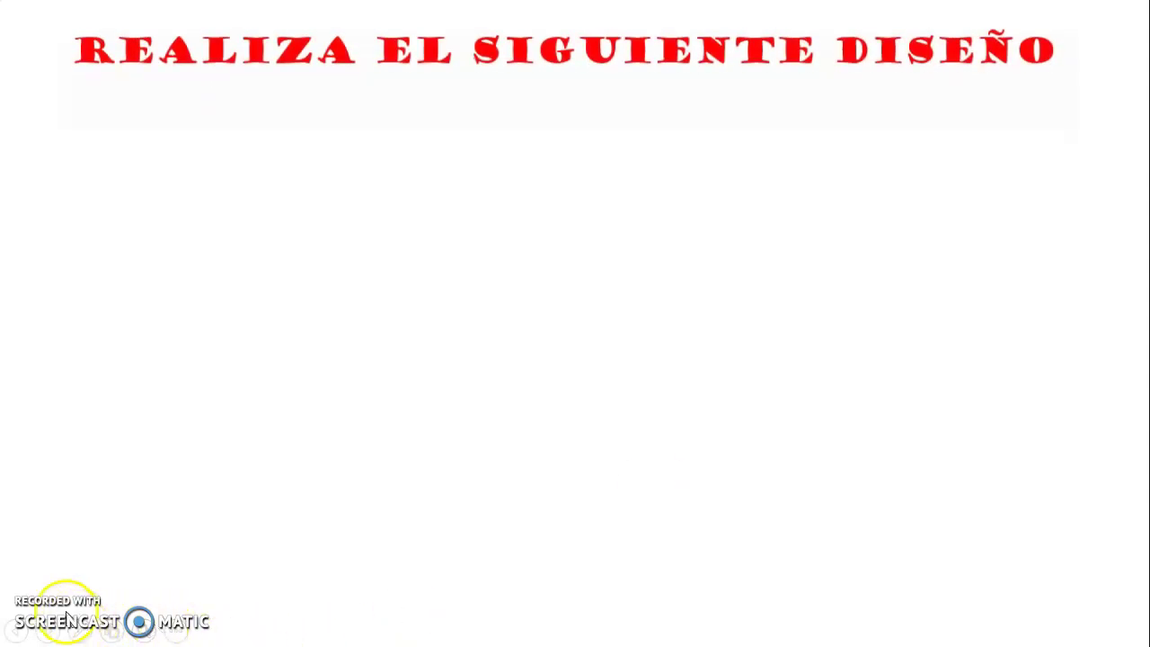
{"action": "key", "text": "Escape"}
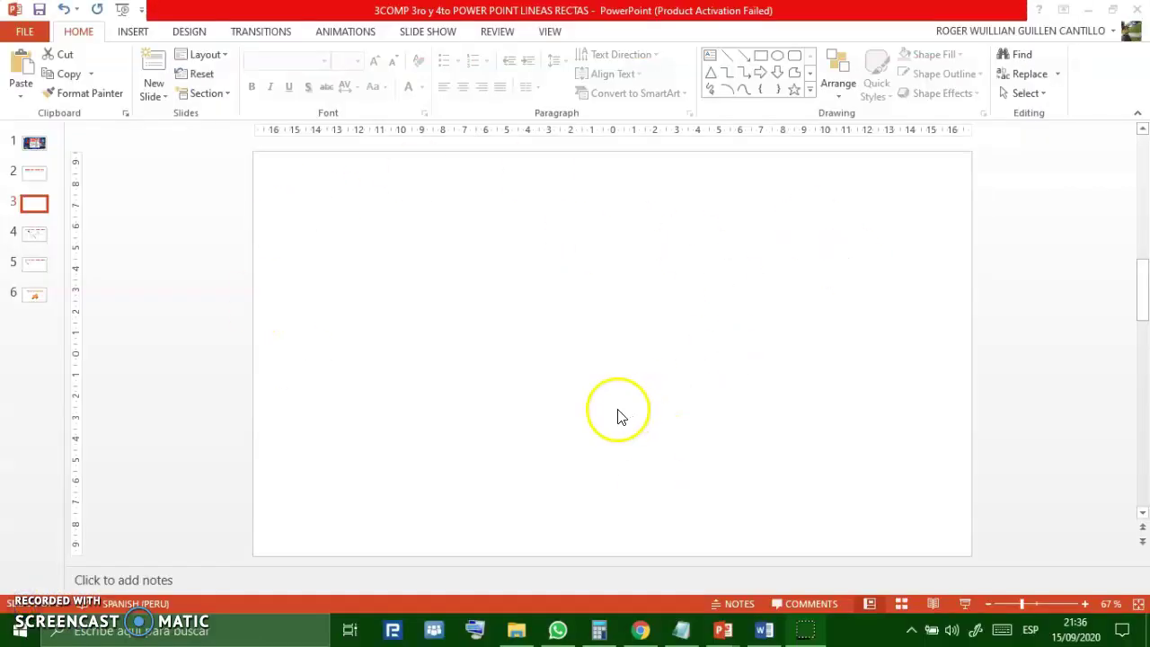
- Draw a straight diagonal line in the upper left of slide 3
{"action": "left_click", "coordinate": [810, 90]}
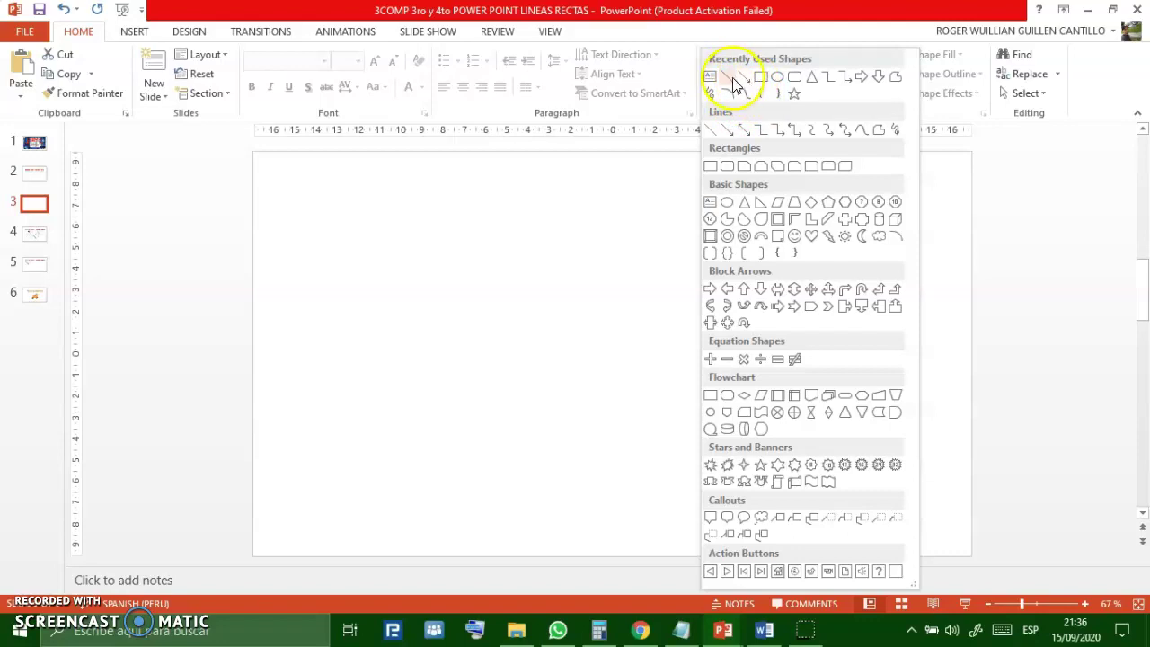
{"action": "left_click", "coordinate": [727, 77]}
{"action": "mouse_move", "coordinate": [338, 193]}
{"action": "left_mouse_down"}
{"action": "mouse_move", "coordinate": [432, 246]}
{"action": "mouse_move", "coordinate": [541, 387]}
{"action": "left_mouse_up"}
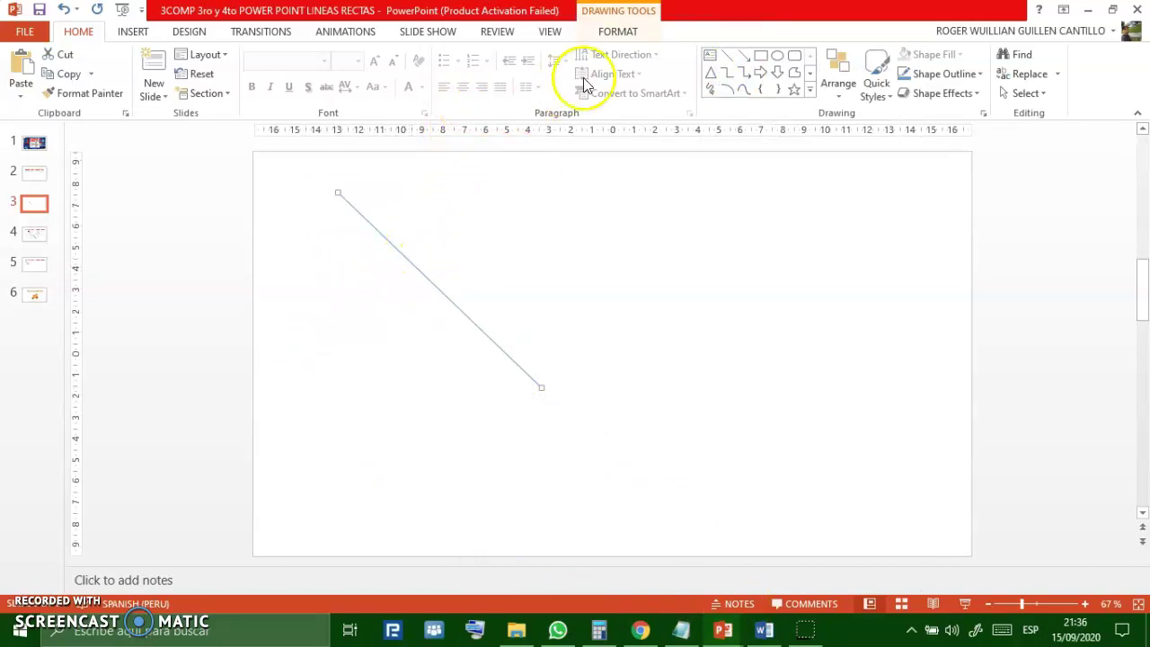
- Make the diagonal line much thicker, light green and dashed
{"action": "left_click", "coordinate": [636, 32]}
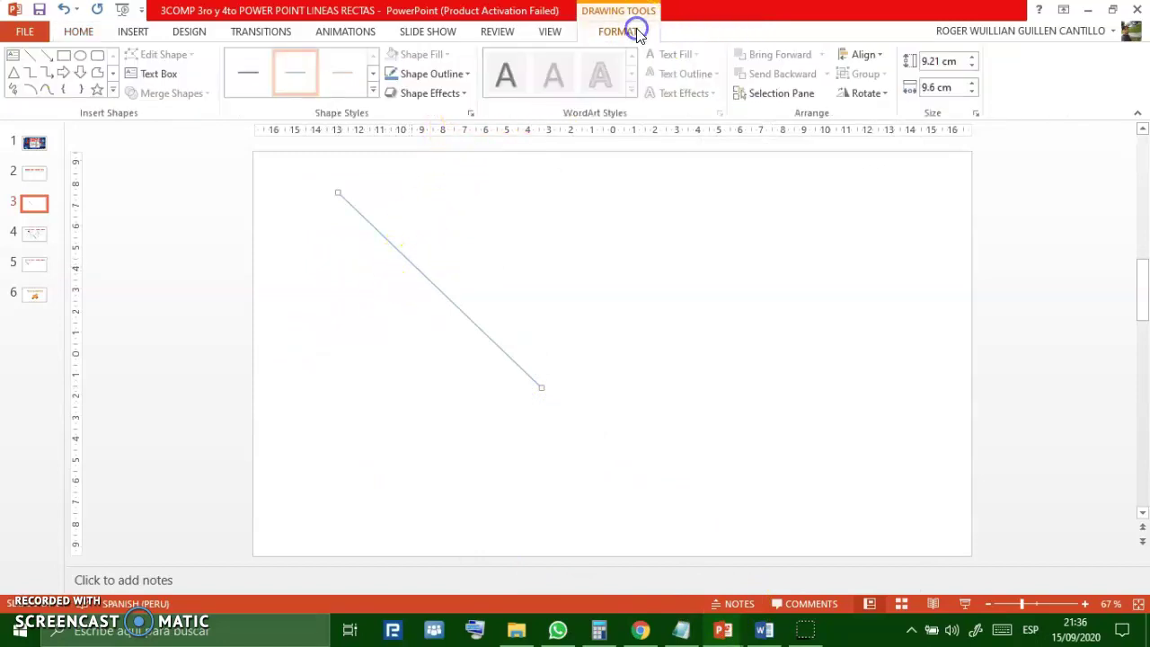
{"action": "left_click", "coordinate": [464, 79]}
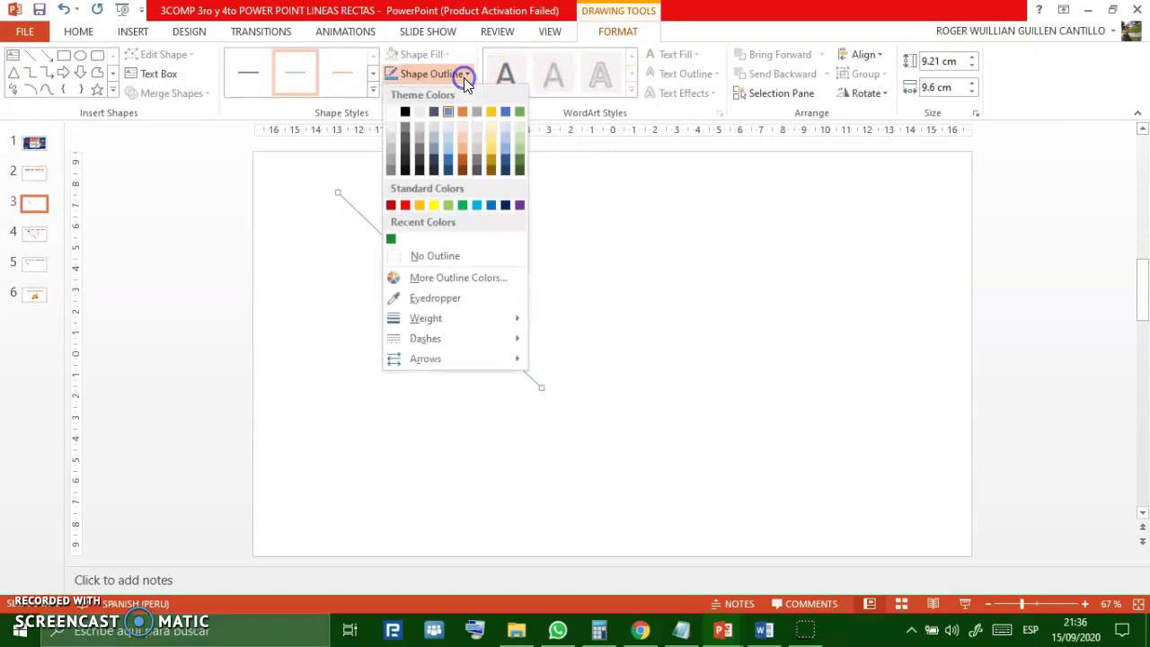
{"action": "mouse_move", "coordinate": [426, 318]}
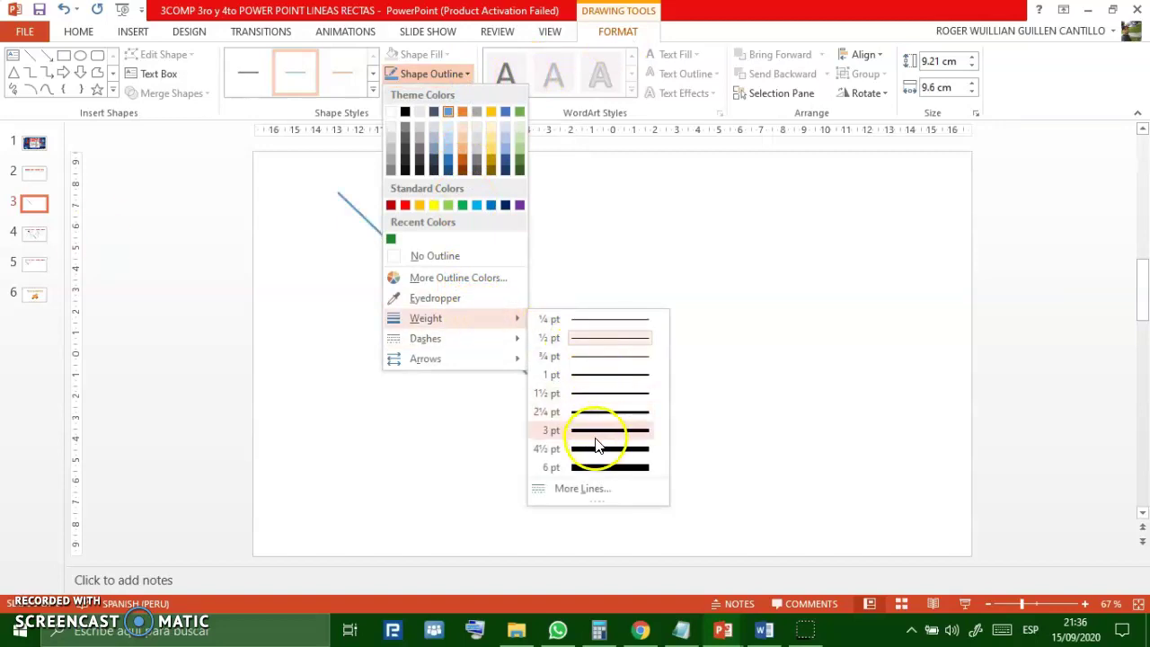
{"action": "left_click", "coordinate": [598, 449]}
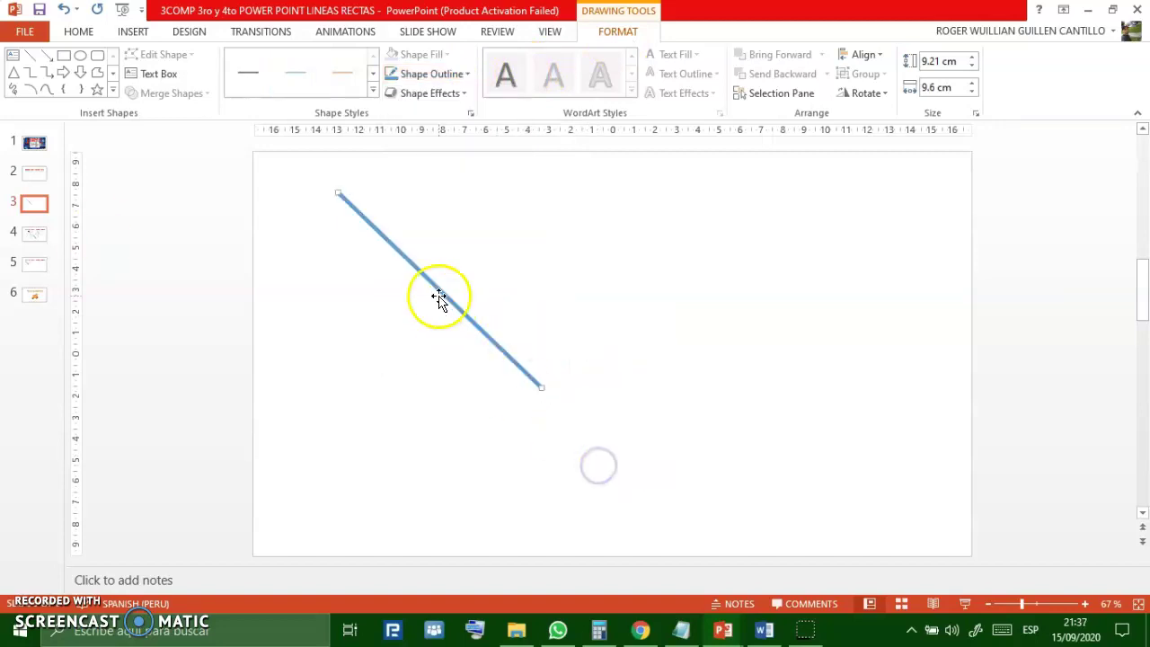
{"action": "left_click", "coordinate": [416, 74]}
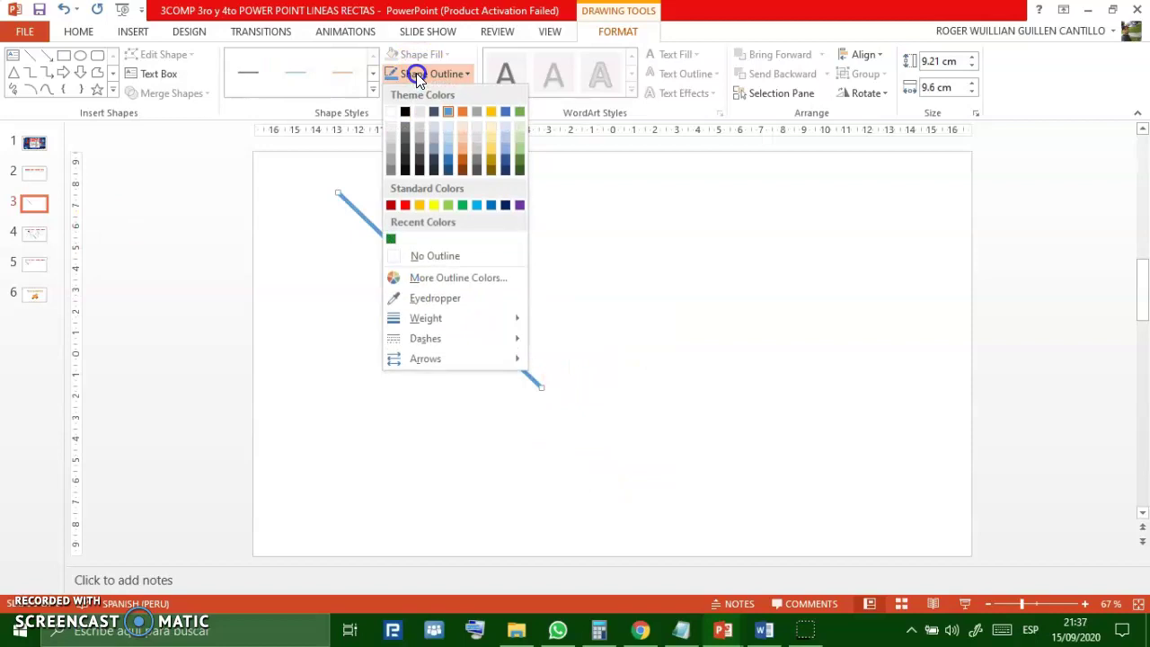
{"action": "left_click", "coordinate": [451, 208]}
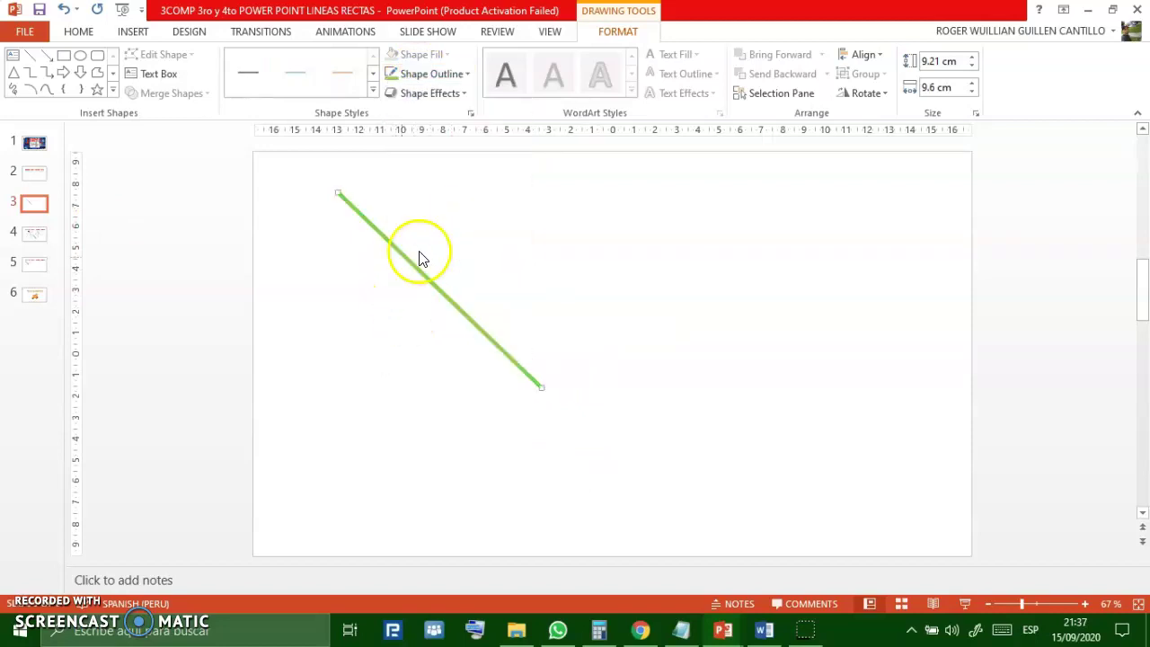
{"action": "left_click", "coordinate": [464, 76]}
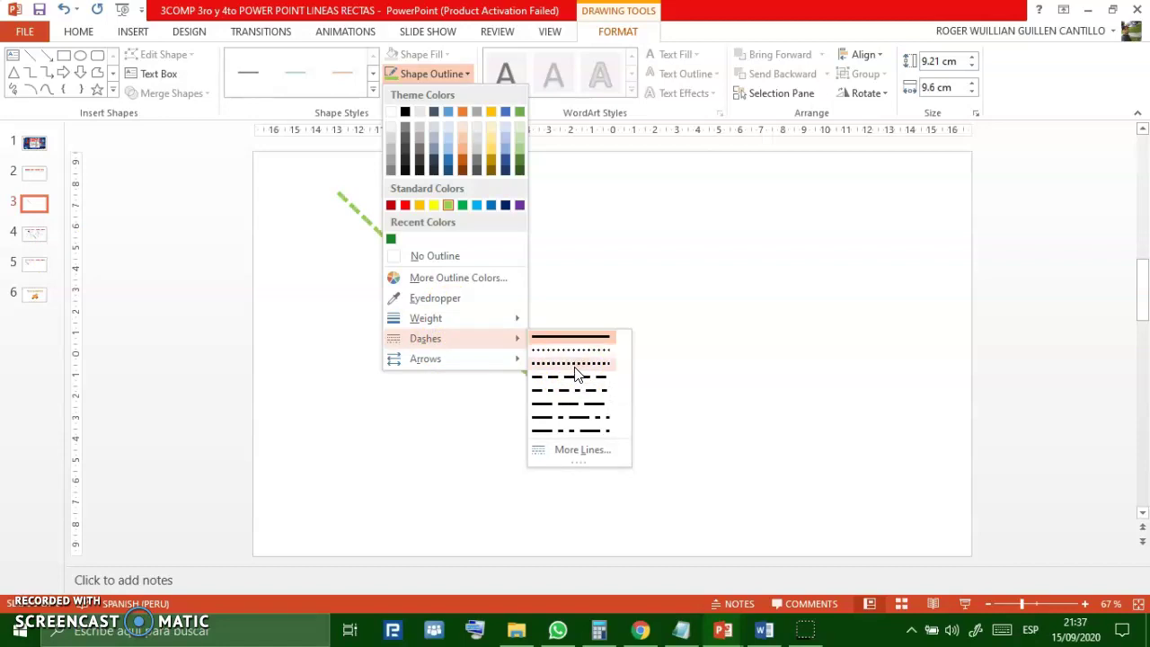
{"action": "mouse_move", "coordinate": [425, 338]}
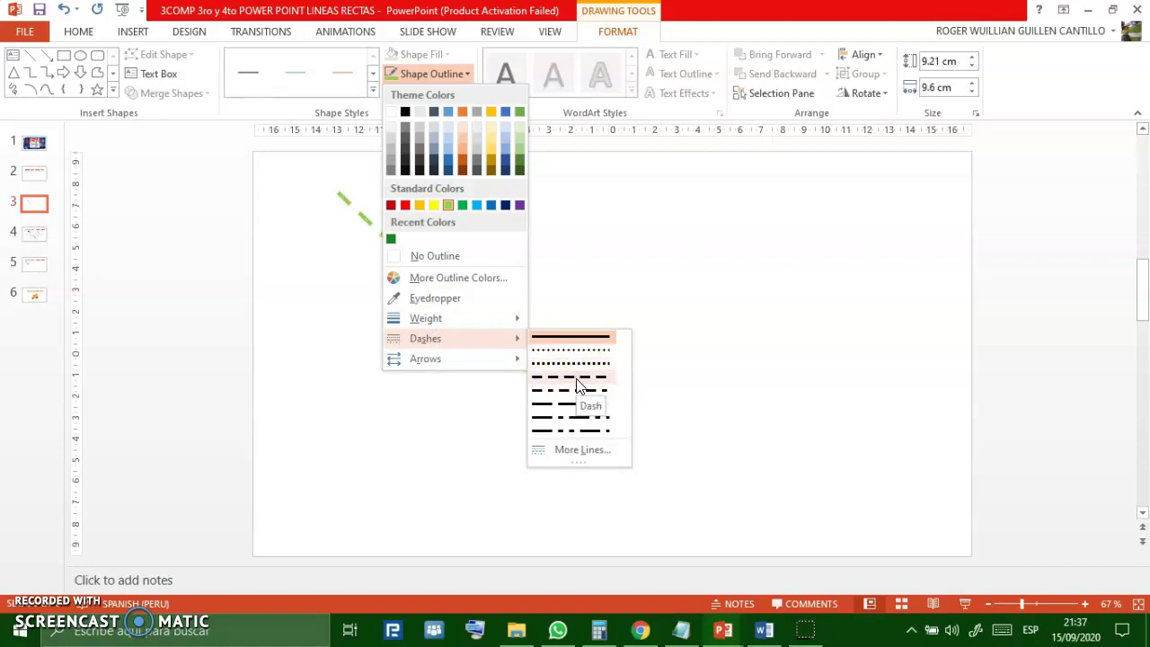
{"action": "left_click", "coordinate": [577, 383]}
{"action": "left_click", "coordinate": [424, 73]}
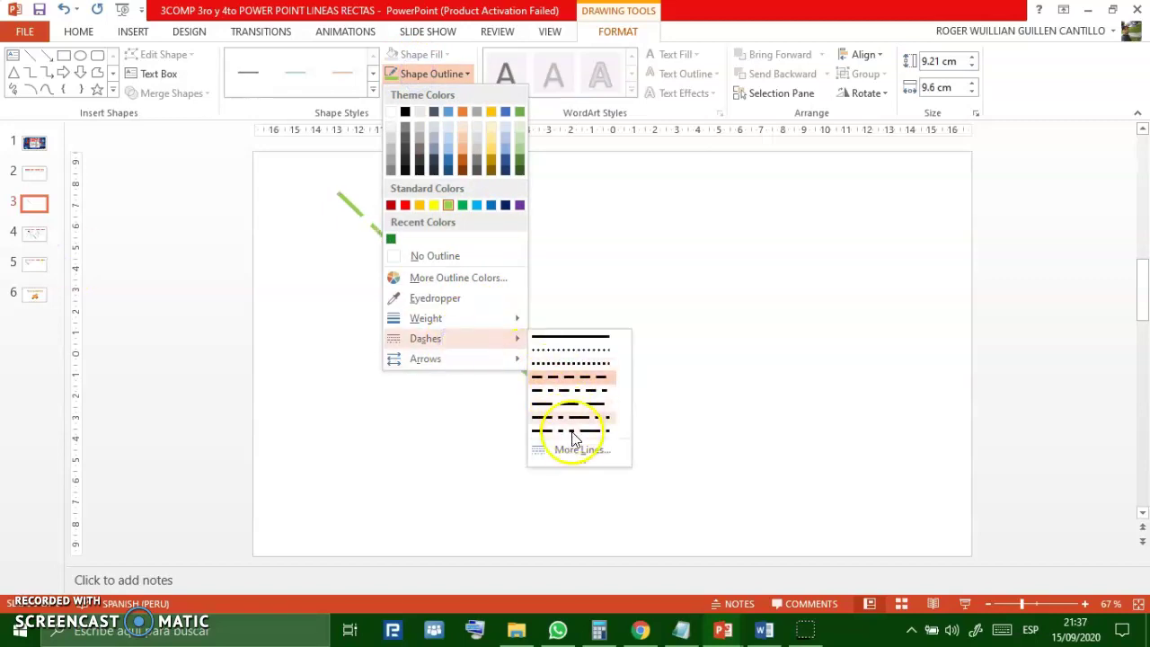
- Give the green dashed line a Triple compound type in Format Shape
{"action": "left_click", "coordinate": [573, 449]}
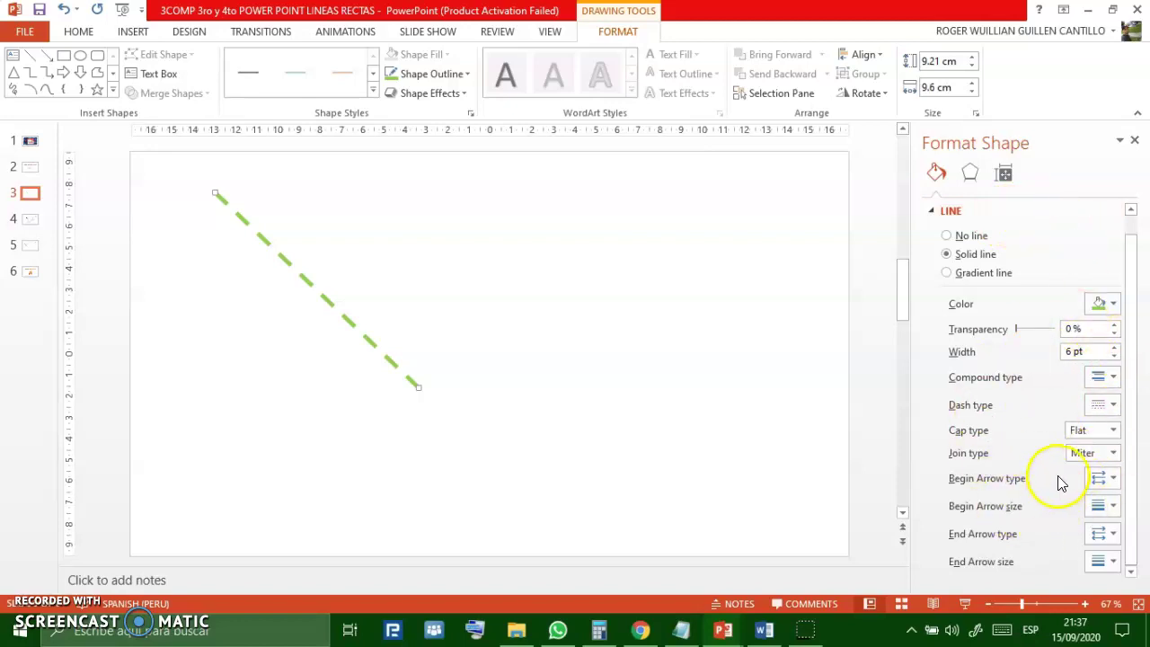
{"action": "left_click", "coordinate": [1114, 405]}
{"action": "left_click", "coordinate": [1114, 405]}
{"action": "left_click", "coordinate": [1114, 378]}
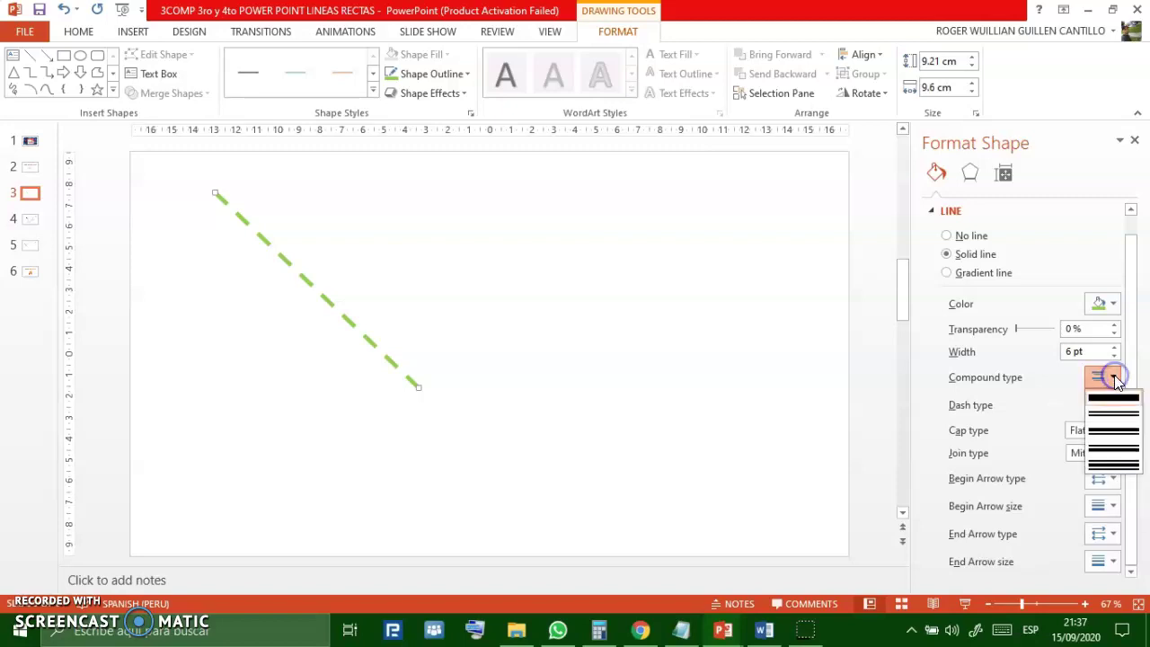
{"action": "left_click", "coordinate": [1117, 472]}
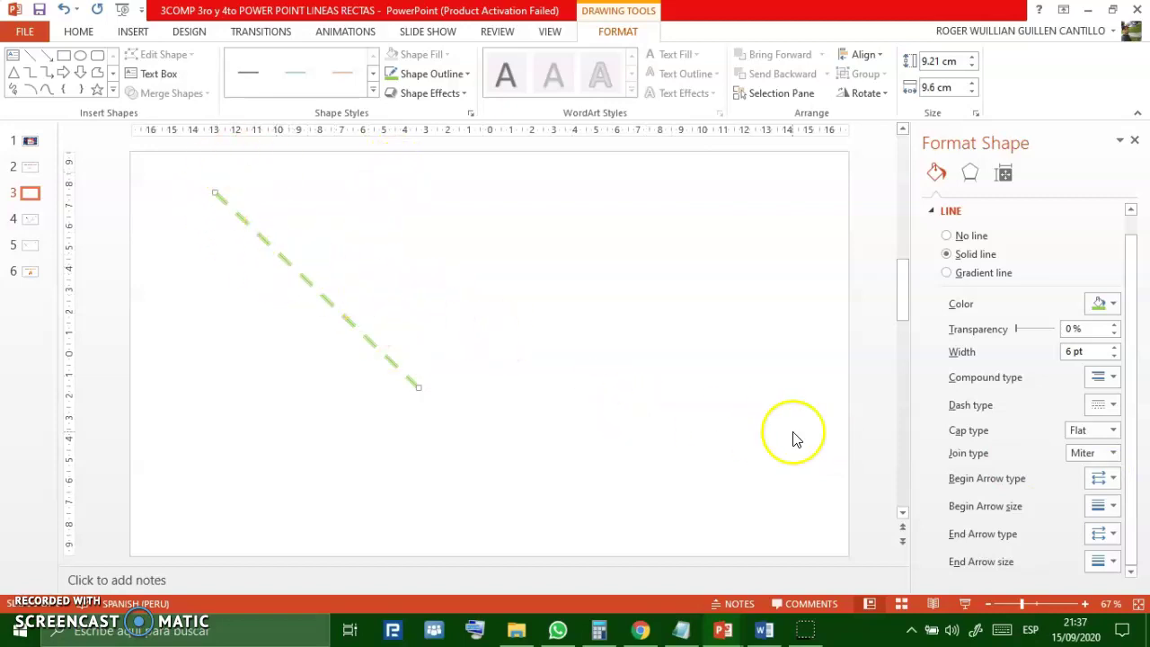
- Widen the line to 13.5 pt and stretch its end toward the lower right
{"action": "left_click", "coordinate": [1114, 348]}
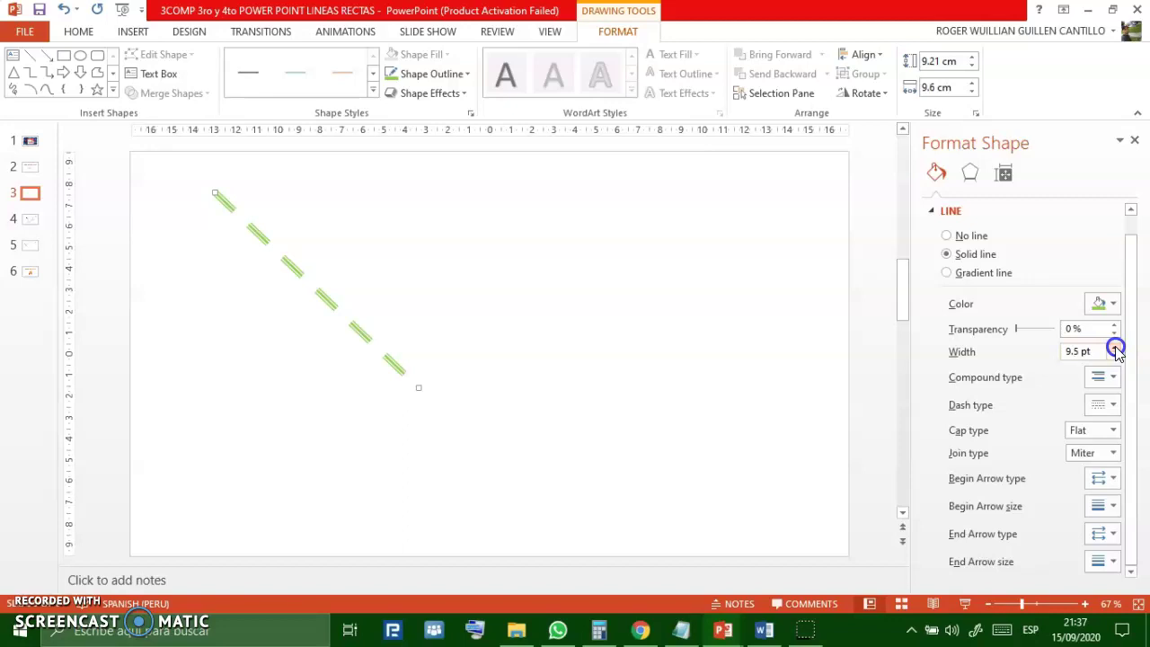
{"action": "left_click", "coordinate": [1115, 348]}
{"action": "left_click", "coordinate": [1114, 348]}
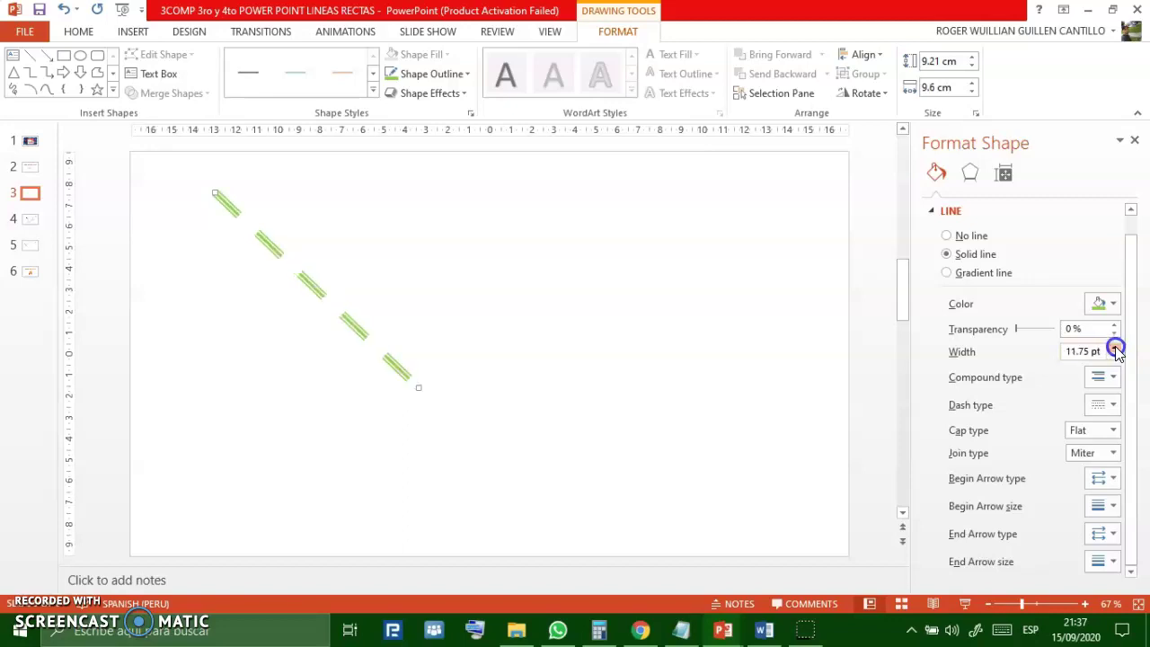
{"action": "left_click", "coordinate": [1115, 347]}
{"action": "left_click", "coordinate": [1115, 348]}
{"action": "left_click", "coordinate": [1115, 348]}
{"action": "left_click", "coordinate": [1115, 348]}
{"action": "left_click", "coordinate": [1115, 348]}
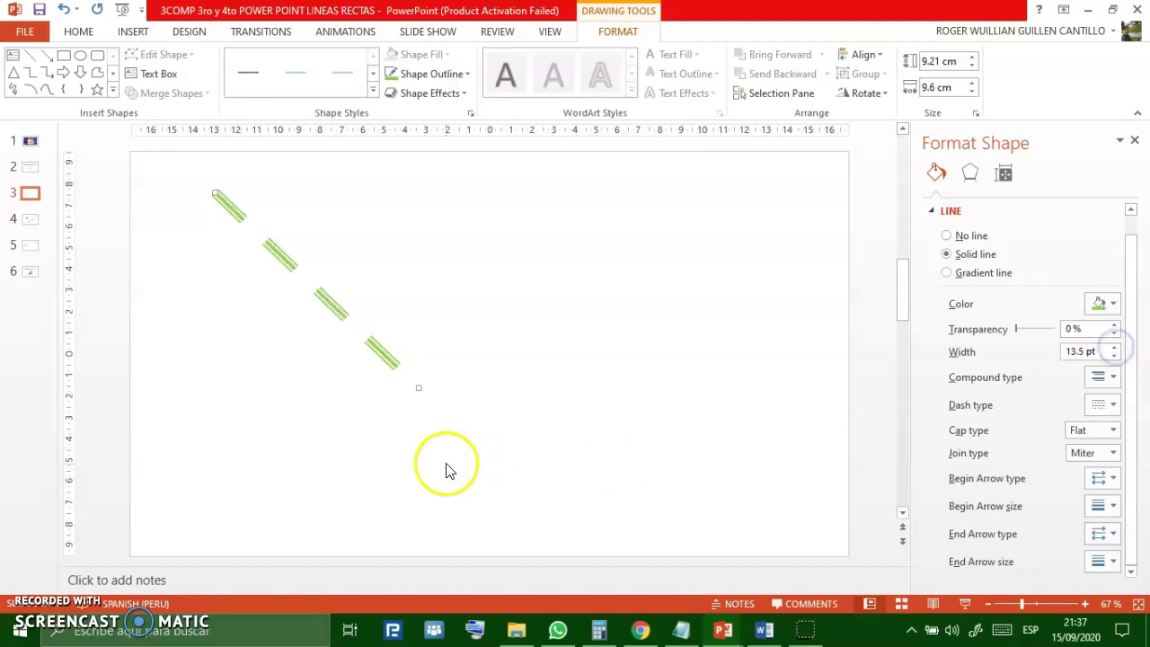
{"action": "mouse_move", "coordinate": [418, 387]}
{"action": "left_mouse_down"}
{"action": "mouse_move", "coordinate": [487, 393]}
{"action": "mouse_move", "coordinate": [737, 499]}
{"action": "left_mouse_up"}
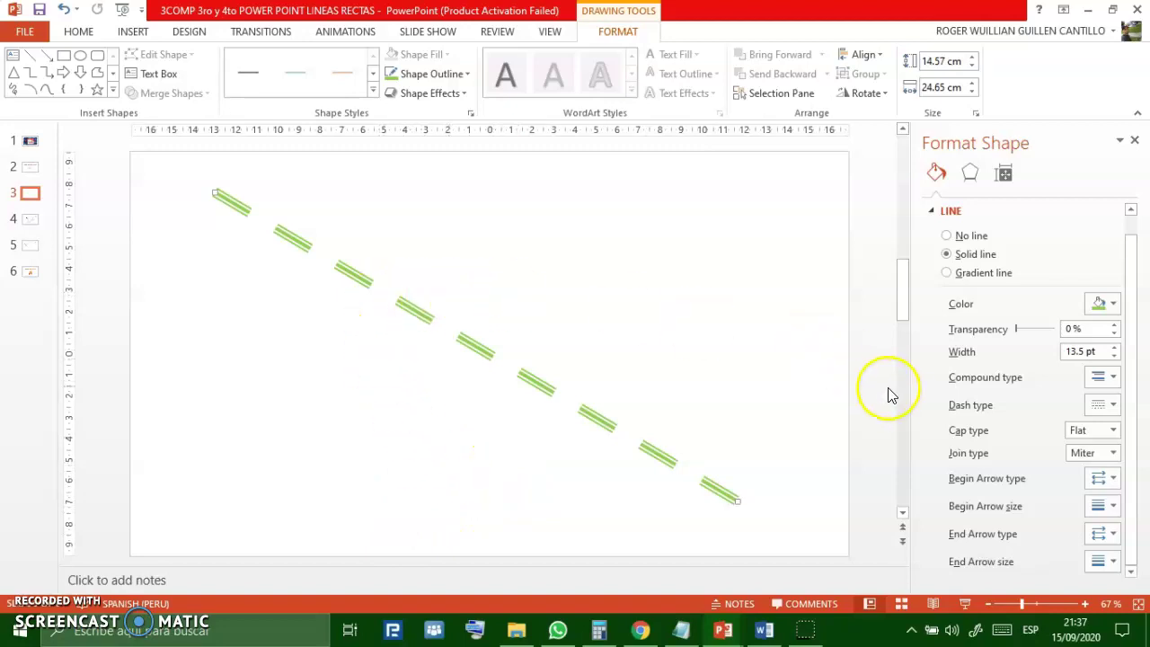
- Add an arrowhead at the line's start and swing its right end up toward the upper right
{"action": "left_click", "coordinate": [1104, 481]}
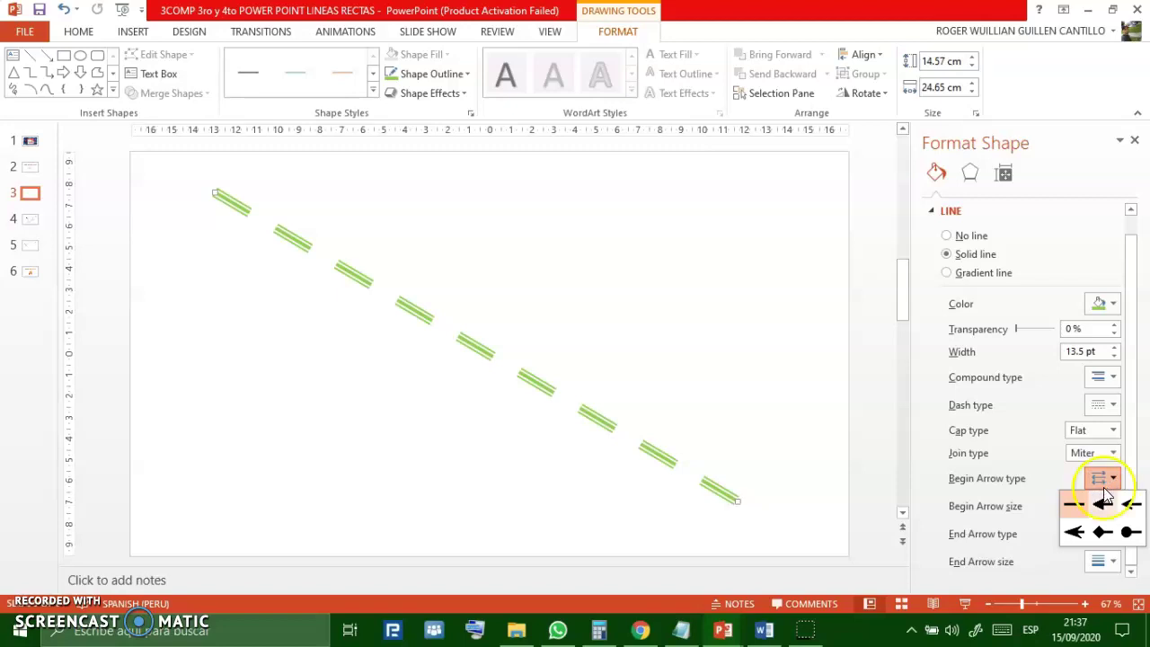
{"action": "left_click", "coordinate": [1076, 534]}
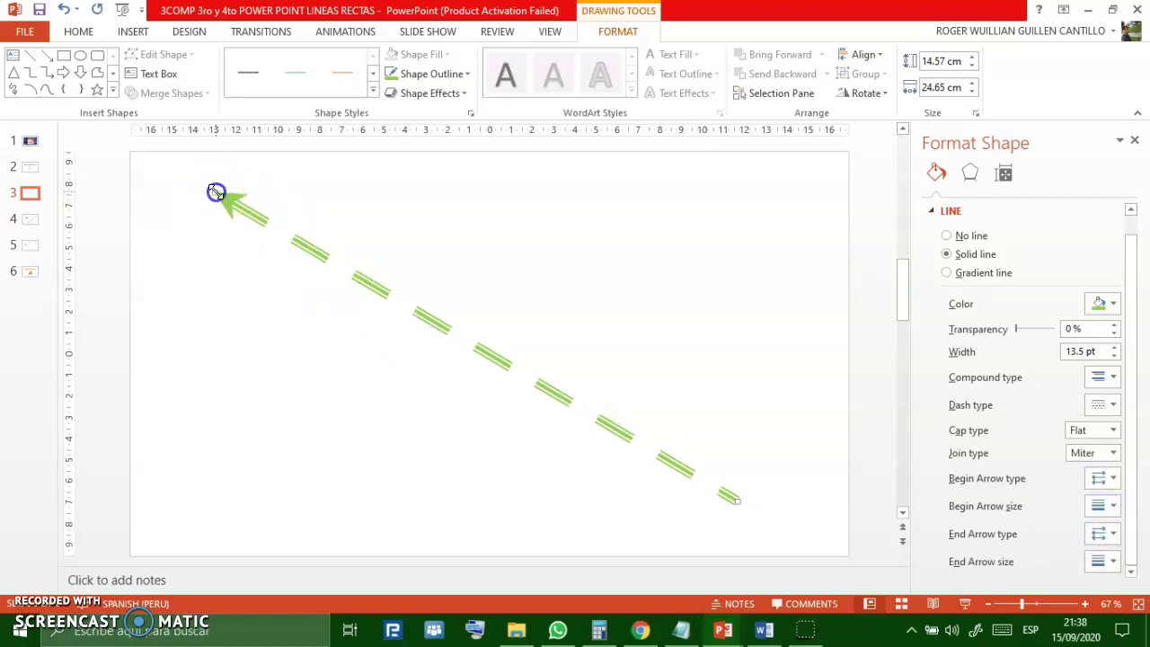
{"action": "left_click_drag", "start_coordinate": [216, 193], "coordinate": [170, 344]}
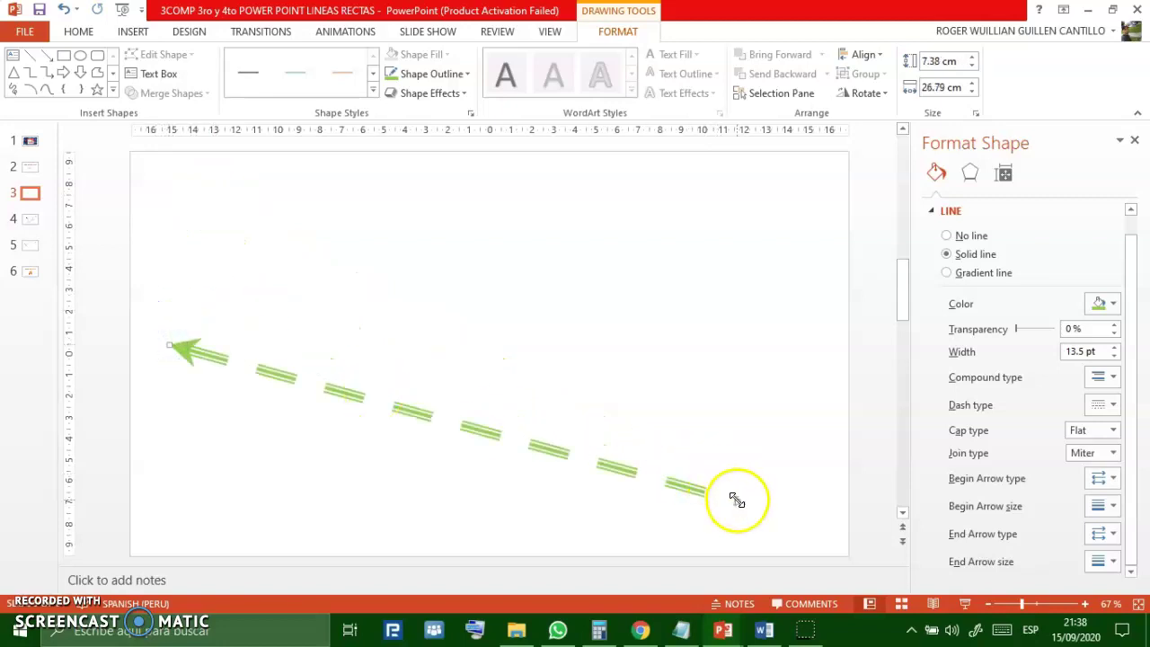
{"action": "left_click_drag", "start_coordinate": [737, 499], "coordinate": [713, 245]}
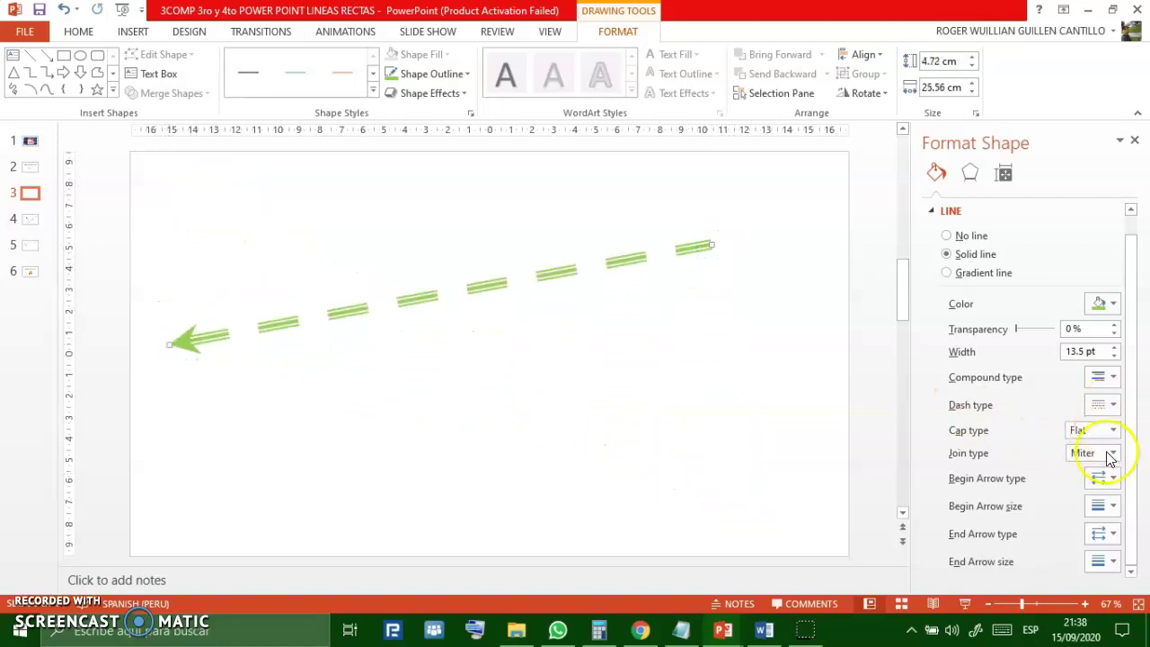
- Add an arrowhead to the line's right end and extend it further up and right
{"action": "left_click", "coordinate": [1112, 481]}
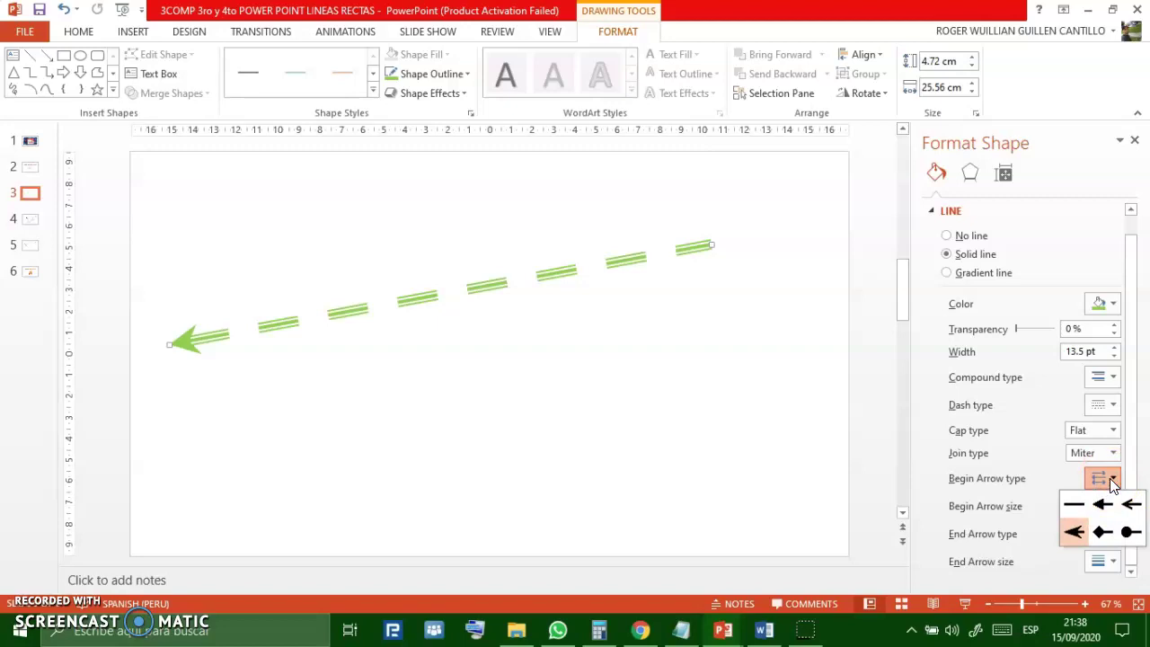
{"action": "left_click", "coordinate": [1113, 481]}
{"action": "left_click", "coordinate": [1112, 534]}
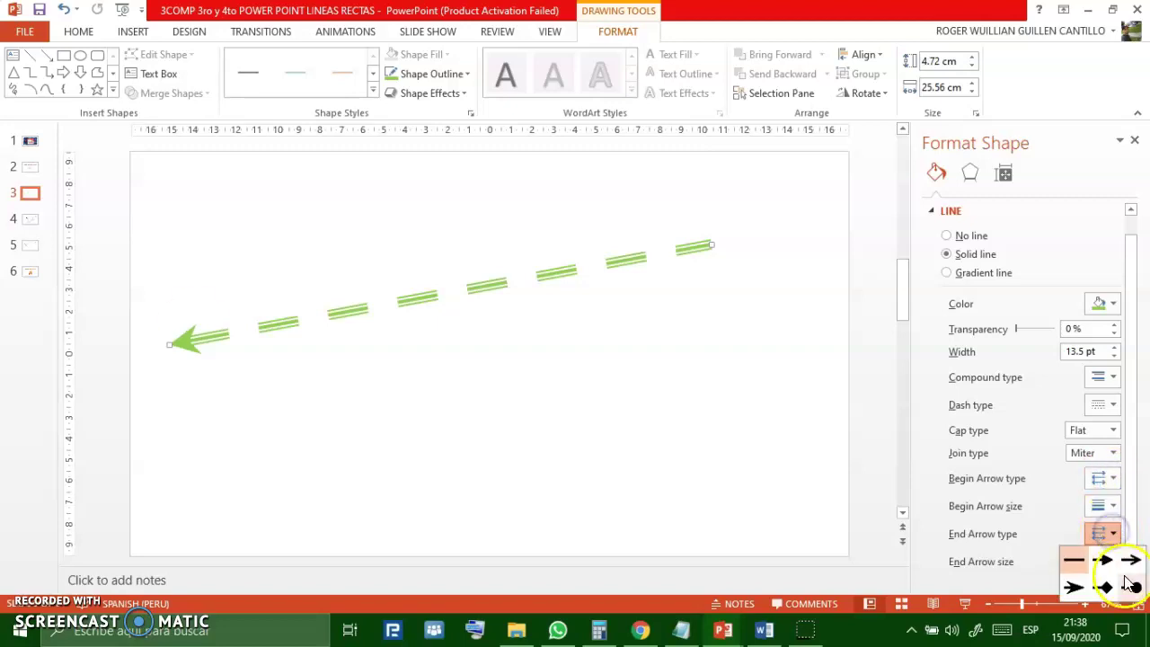
{"action": "left_click", "coordinate": [1073, 586]}
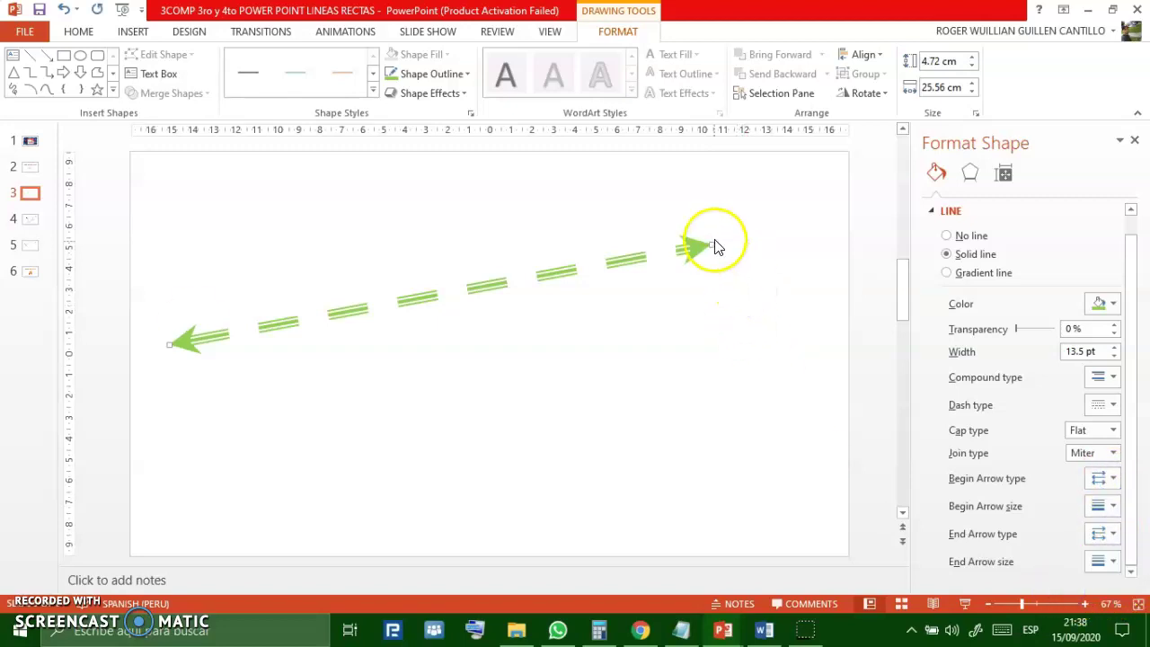
{"action": "left_click_drag", "start_coordinate": [710, 244], "coordinate": [786, 225]}
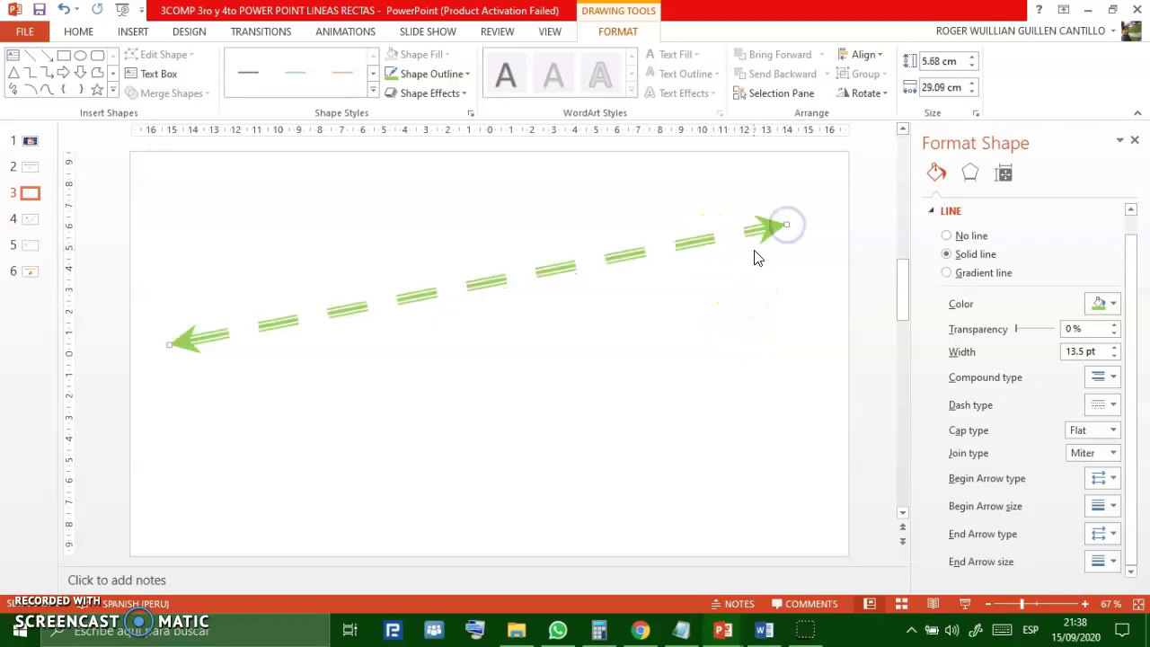
{"action": "left_click", "coordinate": [1096, 478]}
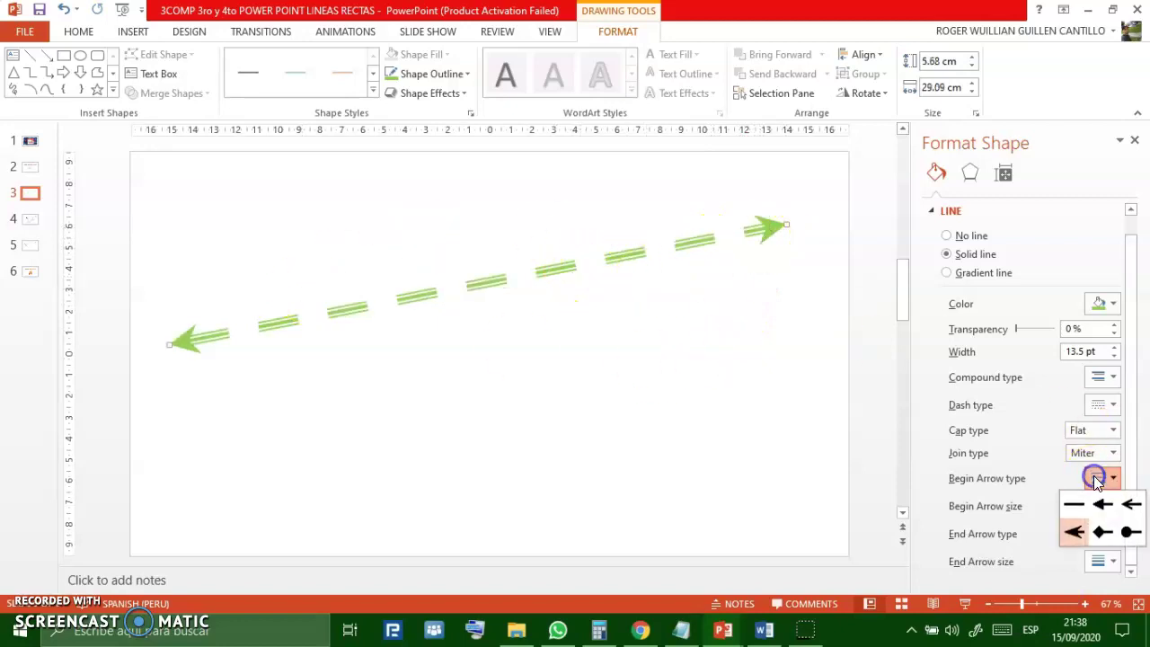
{"action": "left_click", "coordinate": [1112, 511]}
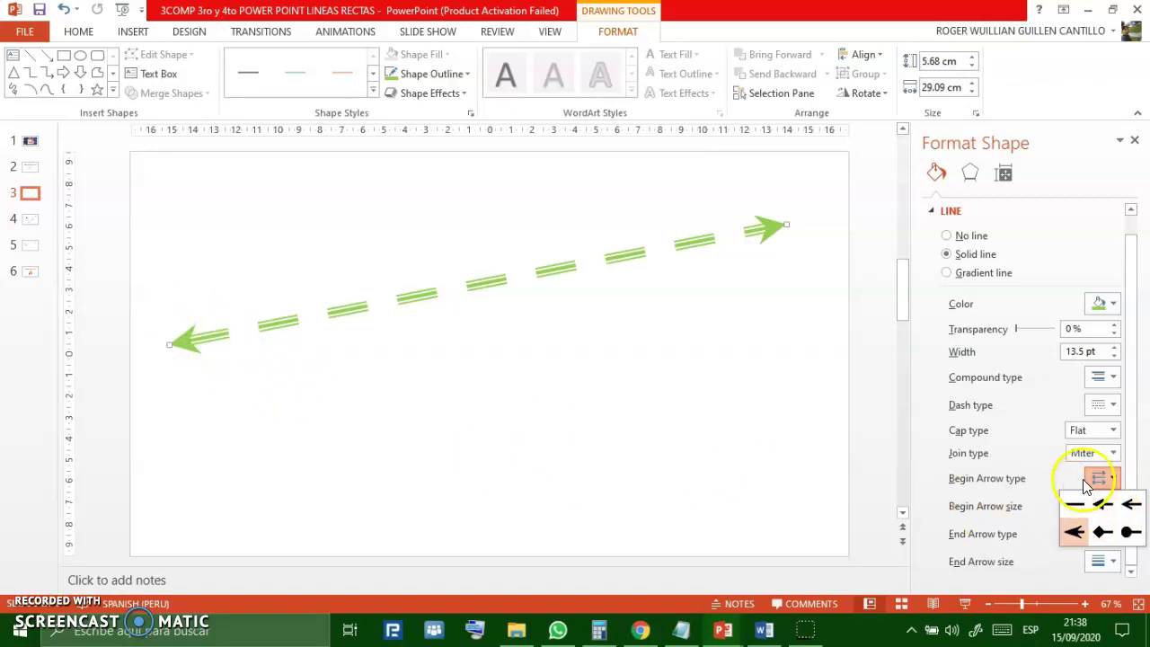
{"action": "left_click", "coordinate": [1105, 505]}
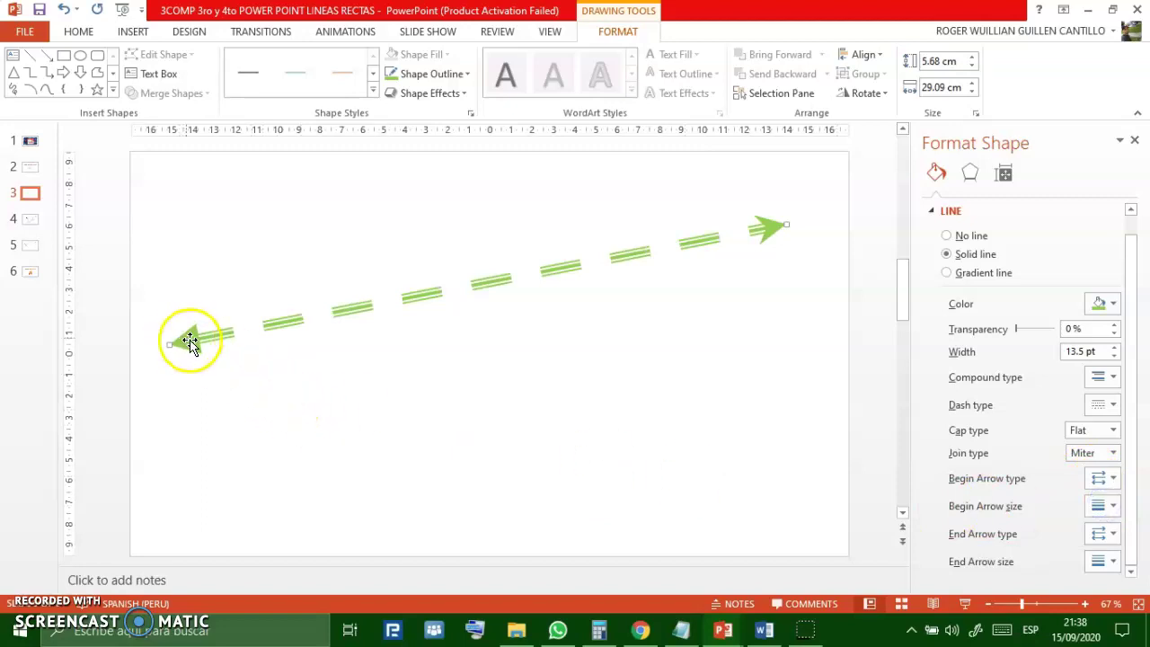
- Set the line's begin arrow to Diamond and its end arrow to Open Arrow
{"action": "left_click", "coordinate": [1105, 478]}
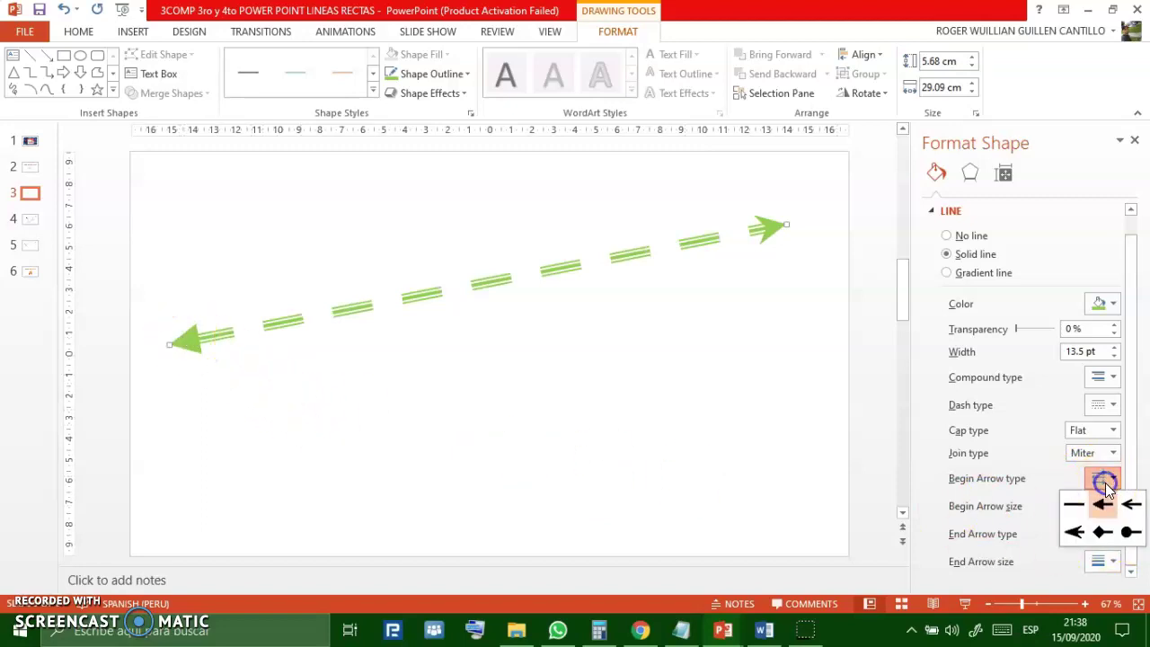
{"action": "left_click", "coordinate": [1129, 533]}
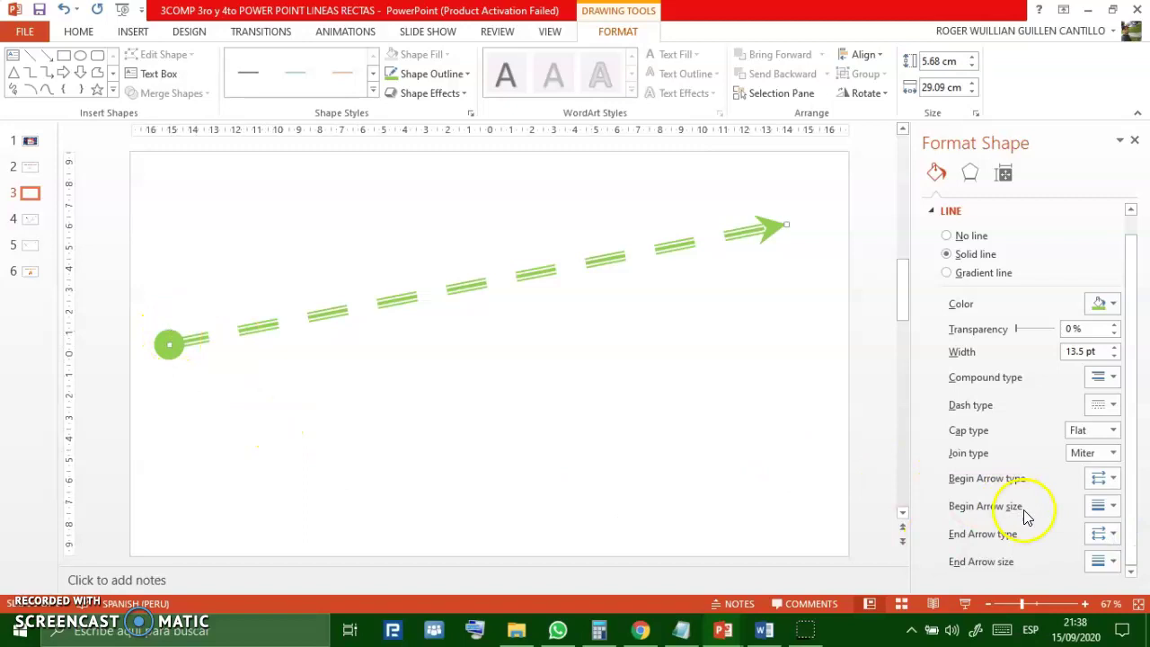
{"action": "left_click", "coordinate": [1104, 478]}
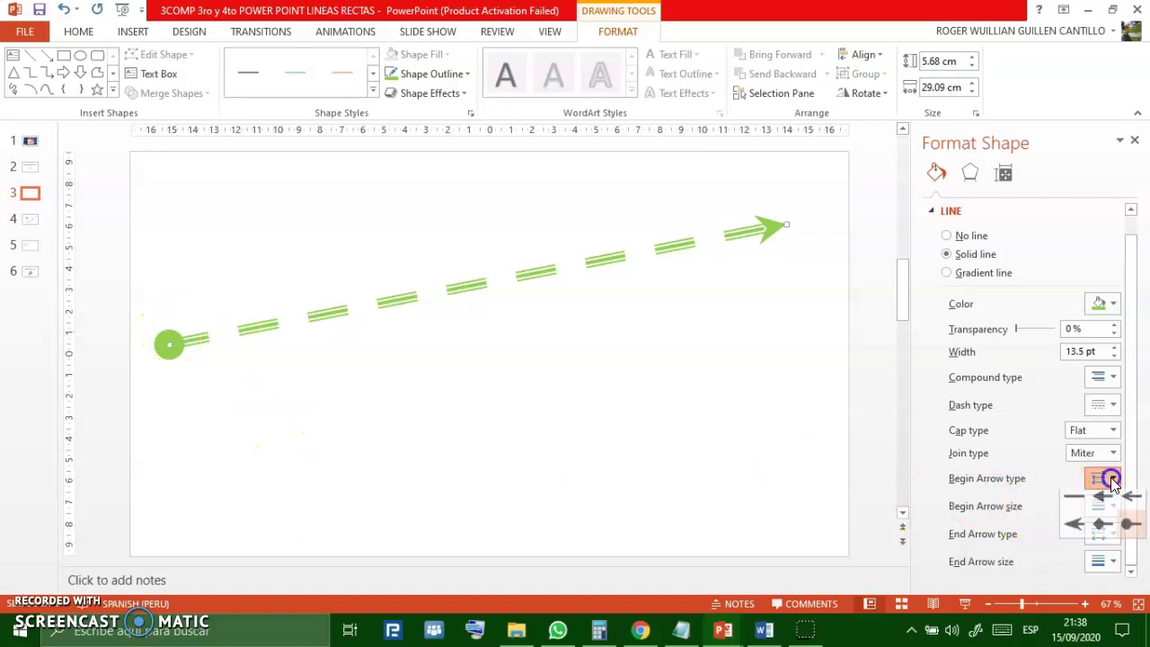
{"action": "left_click", "coordinate": [1101, 532]}
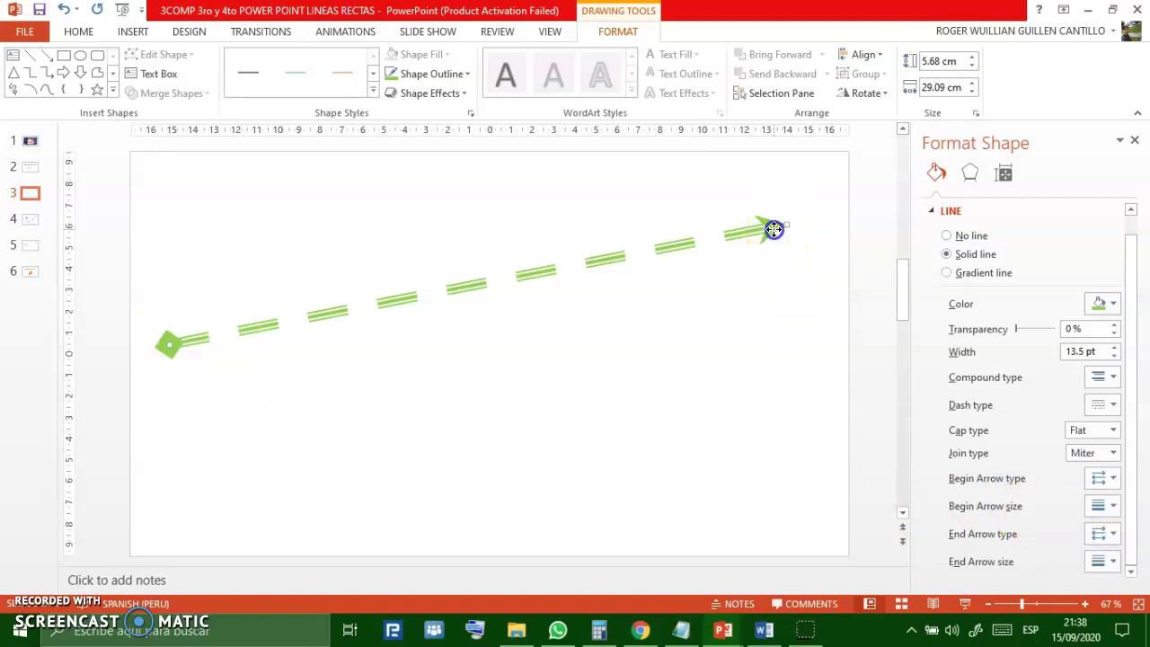
{"action": "left_click", "coordinate": [1105, 533]}
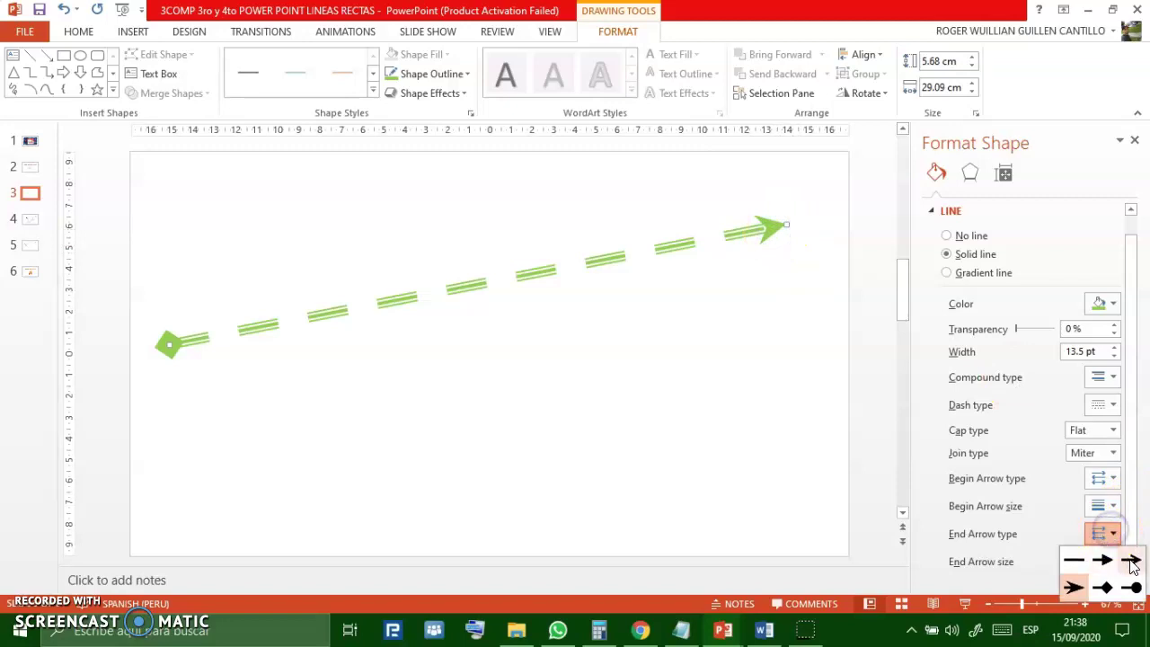
{"action": "left_click", "coordinate": [1132, 563]}
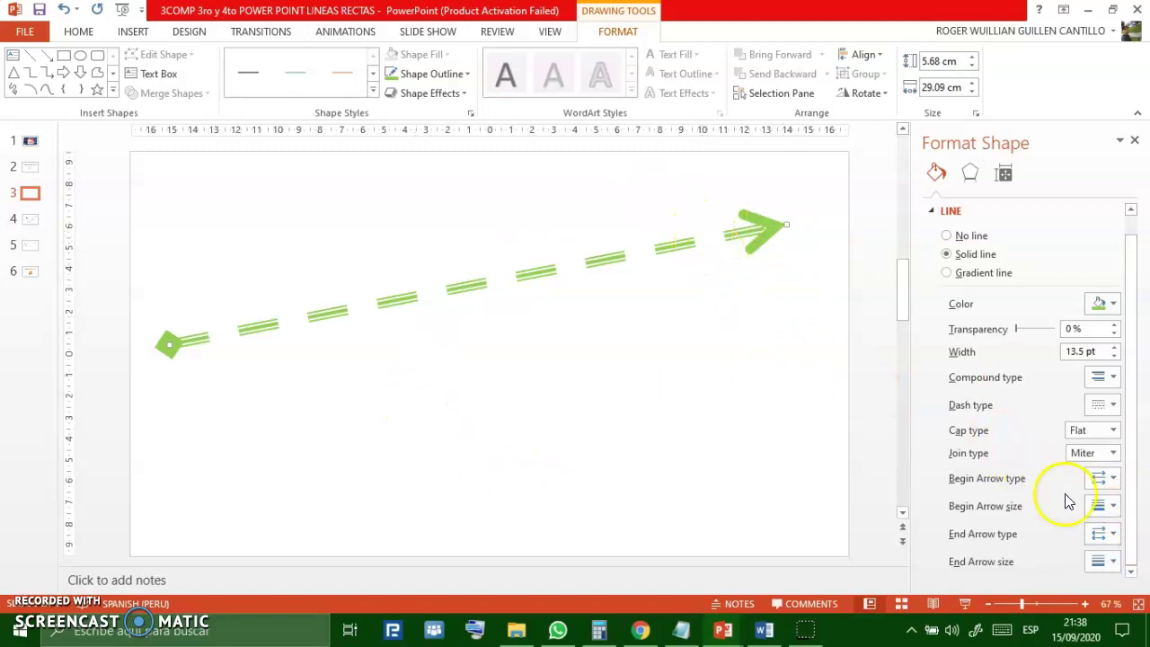
- Make the starting diamond the largest begin arrow size
{"action": "left_click", "coordinate": [1100, 509]}
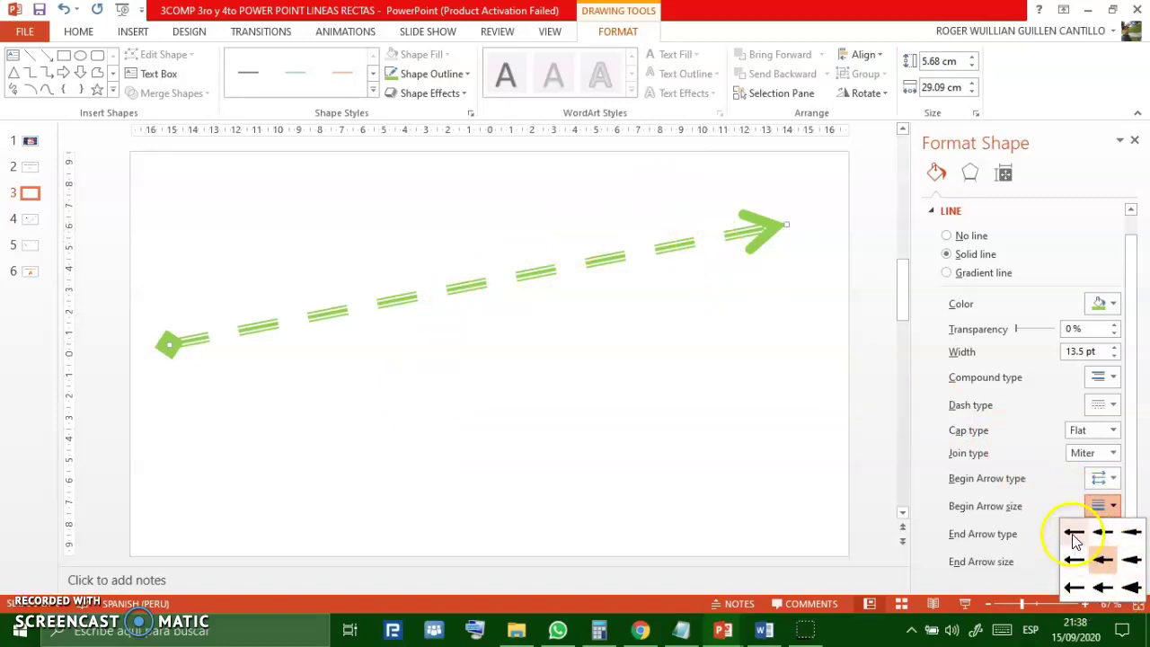
{"action": "left_click", "coordinate": [1074, 537]}
{"action": "left_click", "coordinate": [1110, 534]}
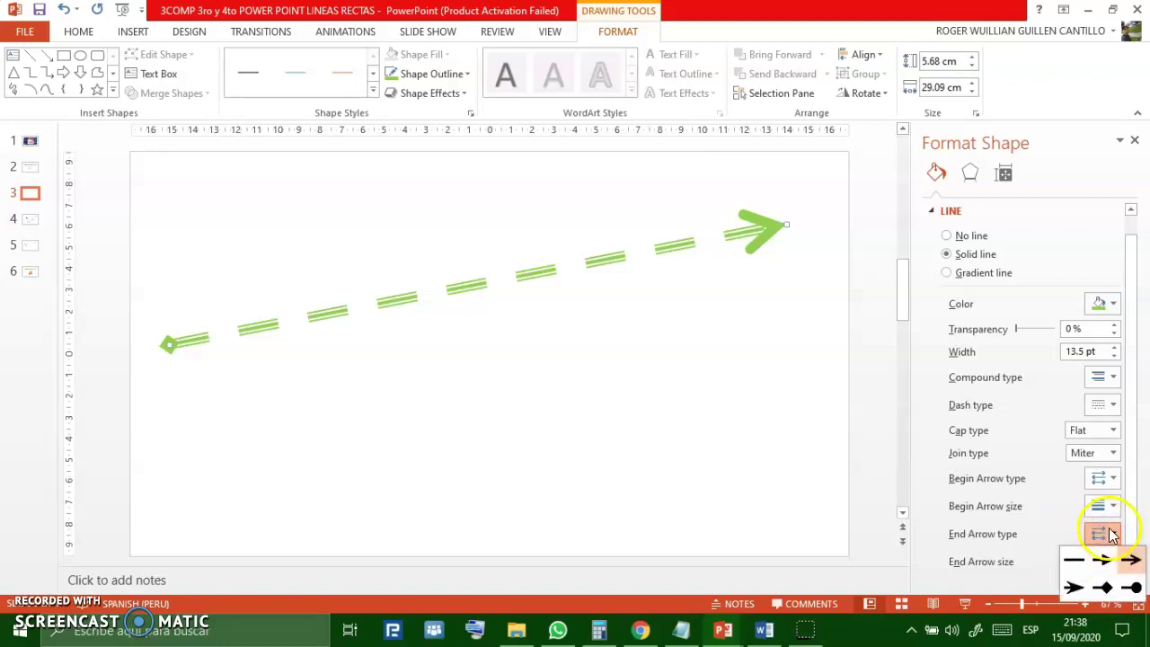
{"action": "left_click", "coordinate": [1103, 506]}
{"action": "left_click", "coordinate": [1132, 590]}
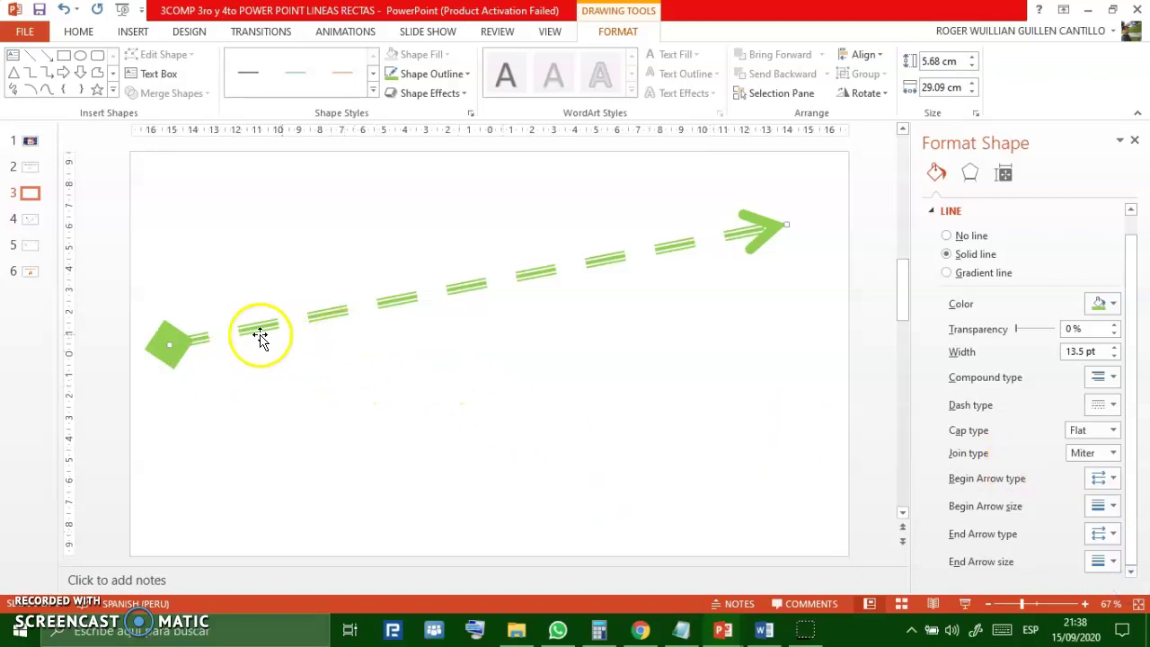
{"action": "left_click", "coordinate": [1112, 507]}
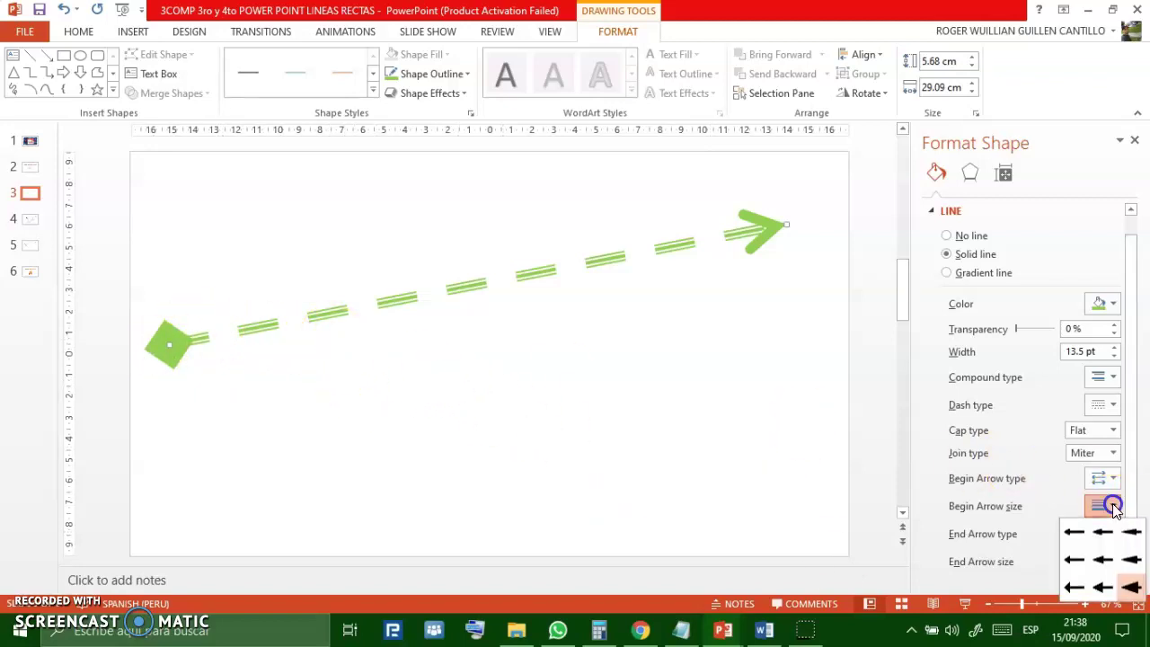
{"action": "left_click", "coordinate": [1074, 533]}
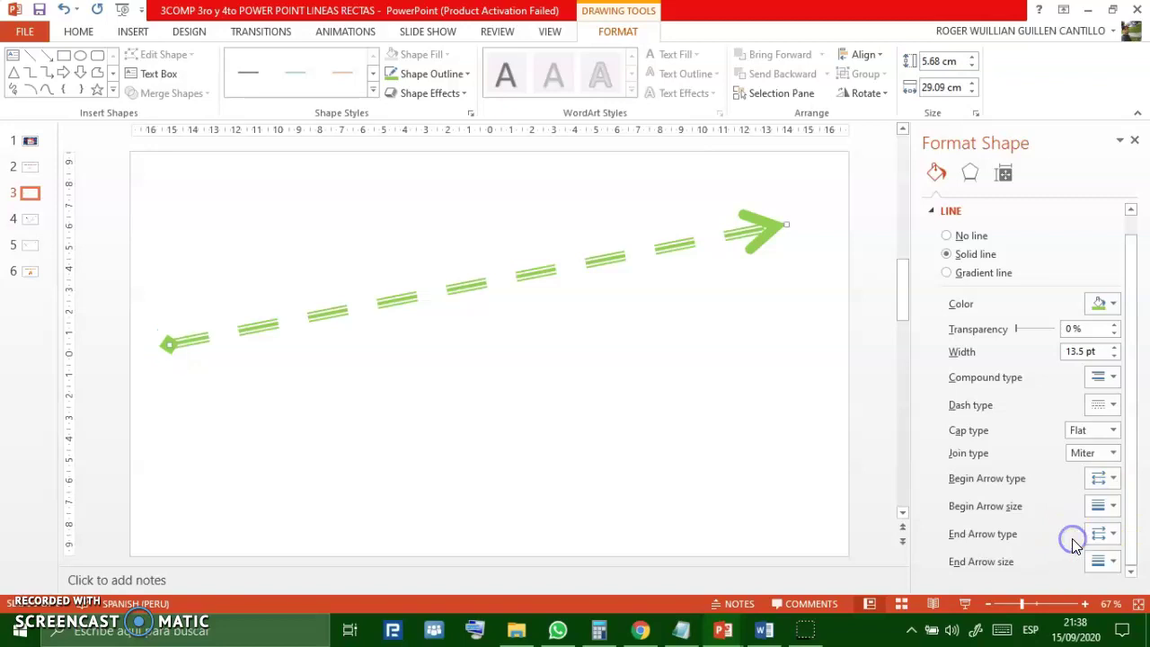
{"action": "left_click", "coordinate": [1113, 509]}
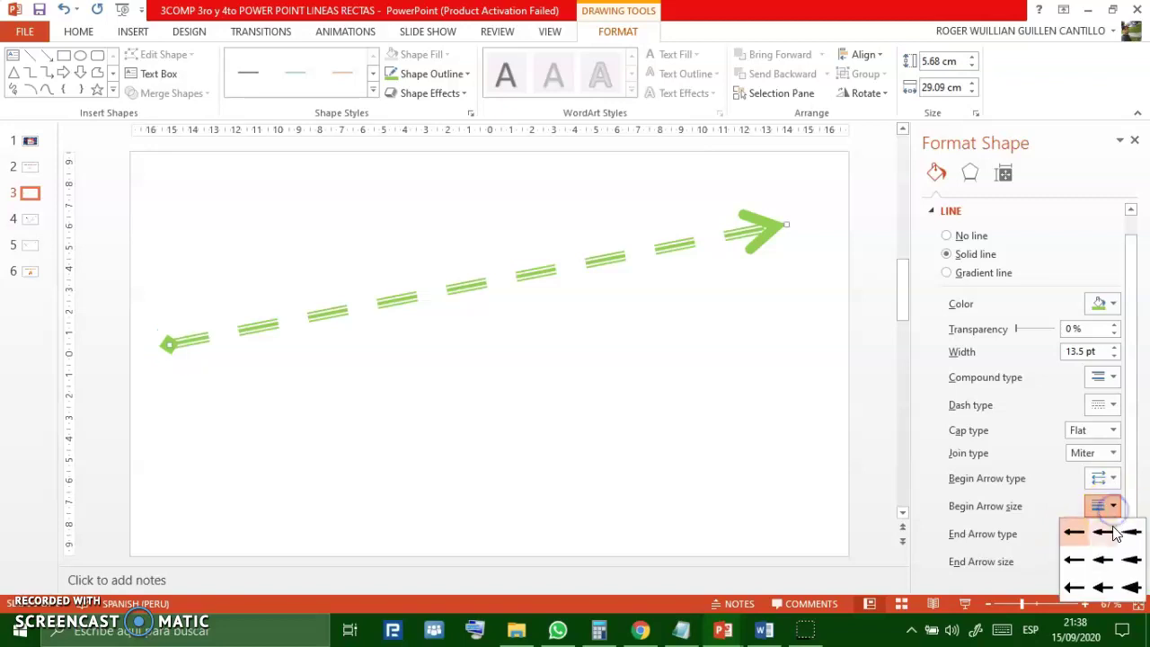
{"action": "left_click", "coordinate": [1130, 589]}
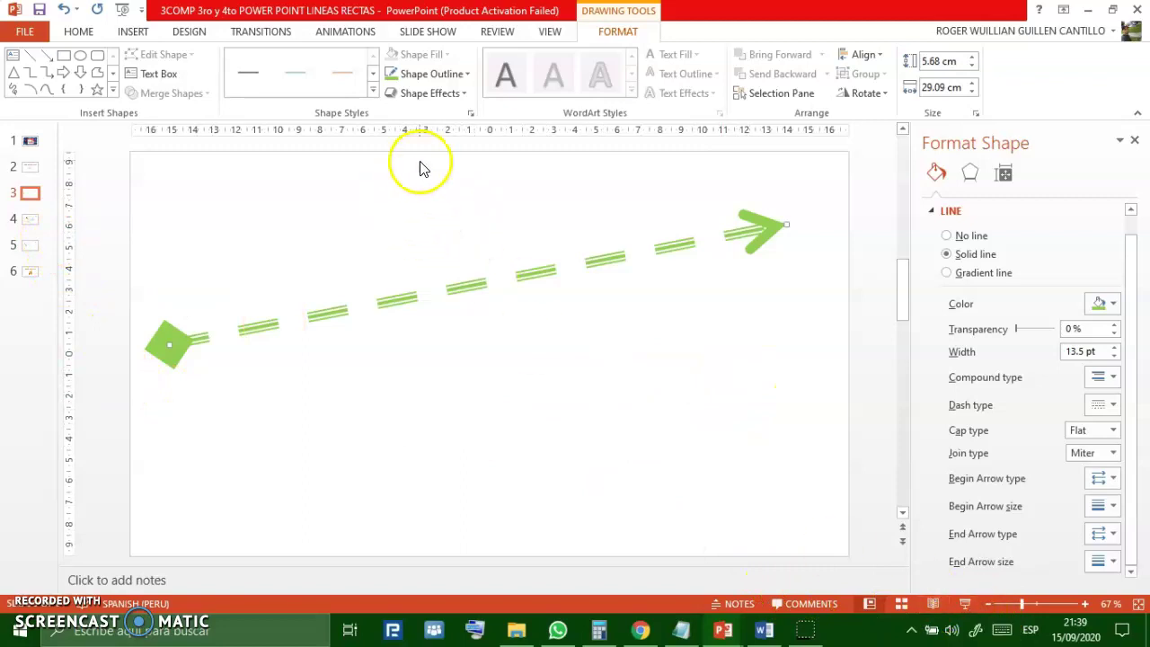
- Show the line's Shape Outline Weight, Dashes and Arrows choices
{"action": "left_click", "coordinate": [460, 72]}
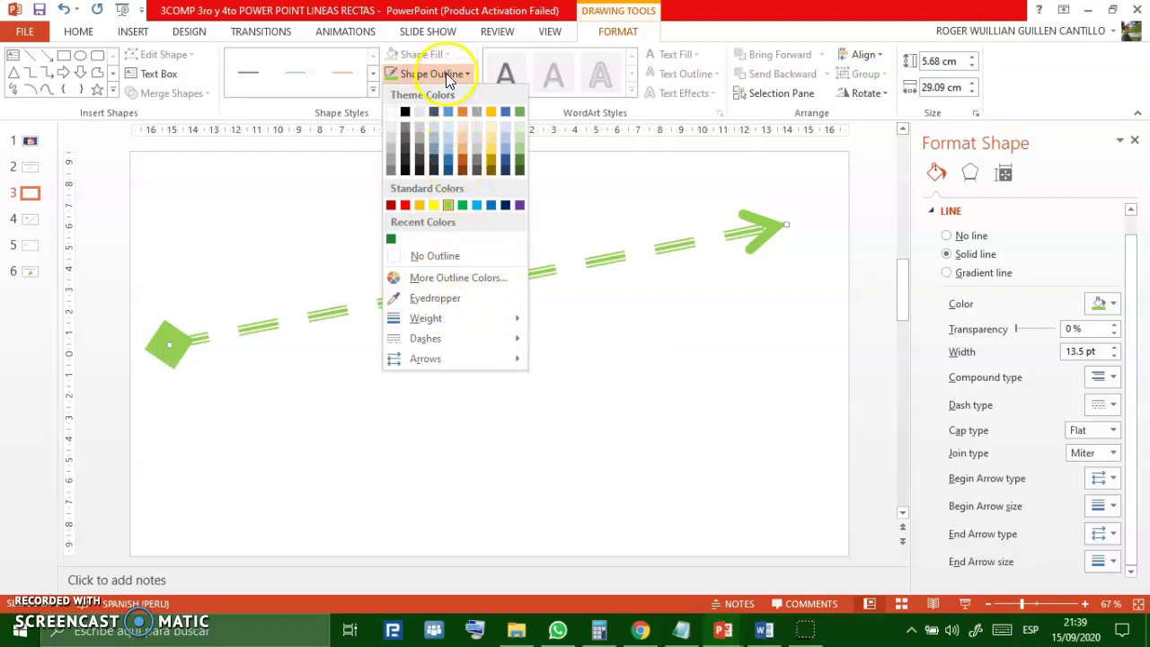
{"action": "left_click", "coordinate": [505, 328]}
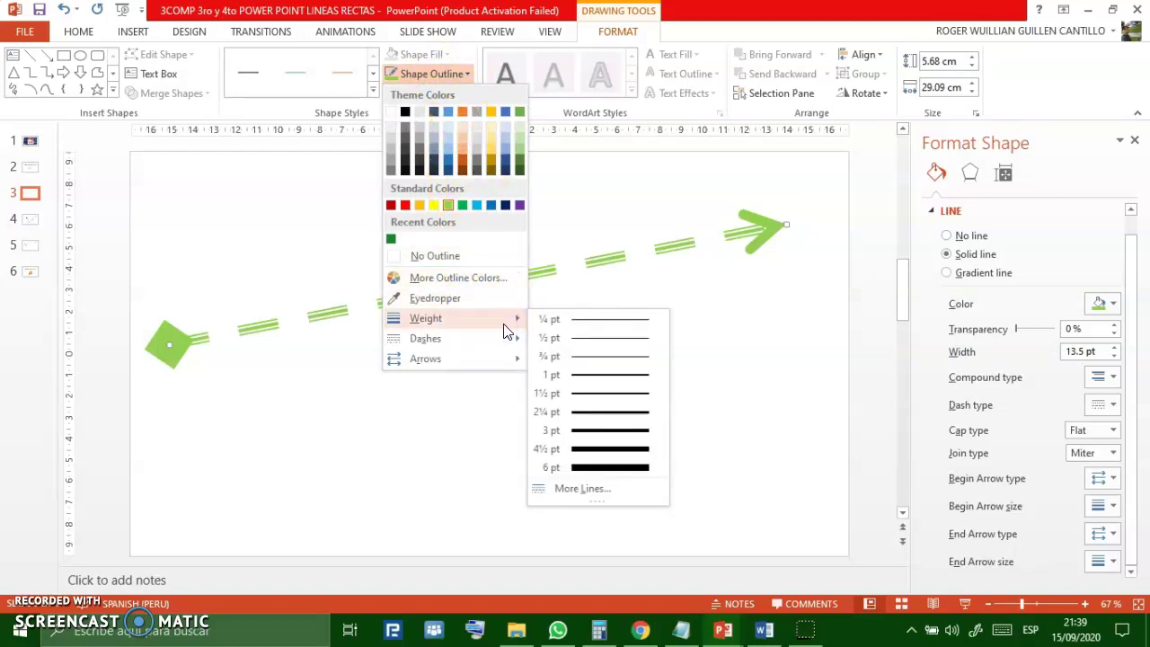
{"action": "left_click", "coordinate": [508, 337]}
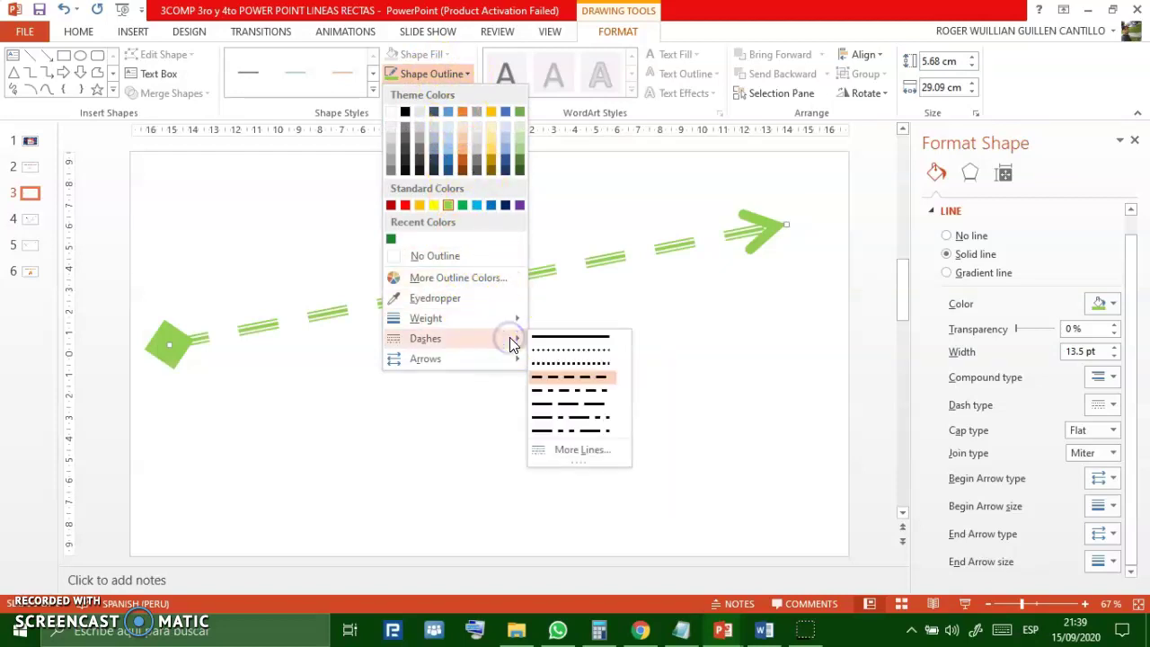
{"action": "left_click", "coordinate": [593, 454]}
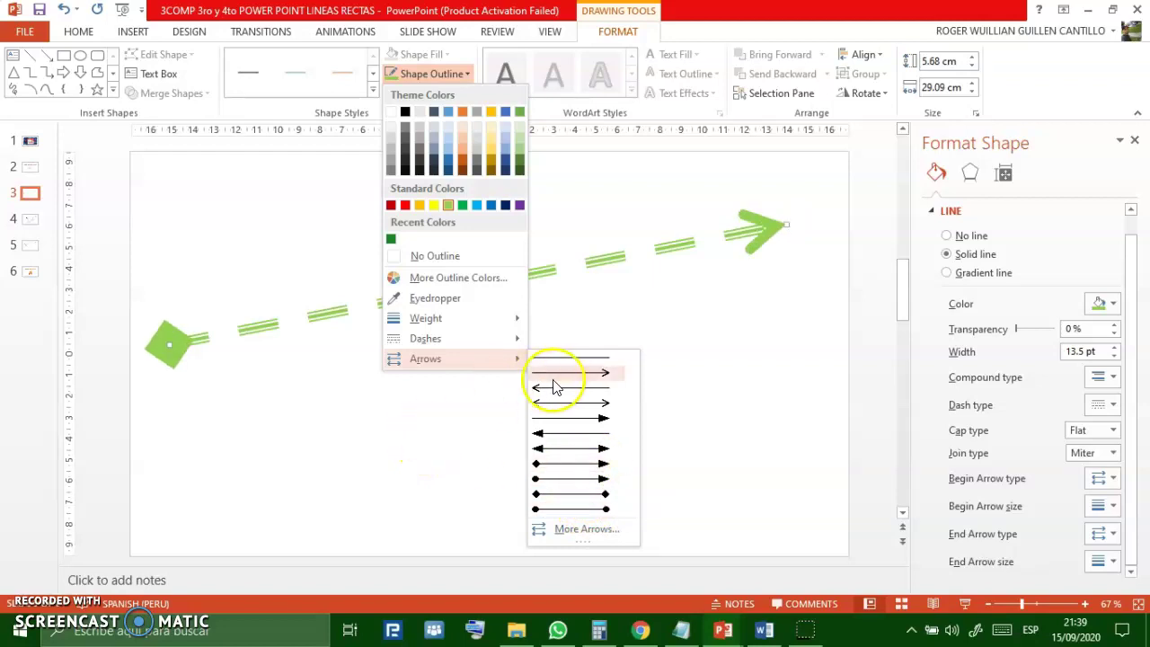
- Review the line's begin and end arrow style and size options without changing them
{"action": "left_click", "coordinate": [490, 423]}
{"action": "left_click", "coordinate": [1114, 533]}
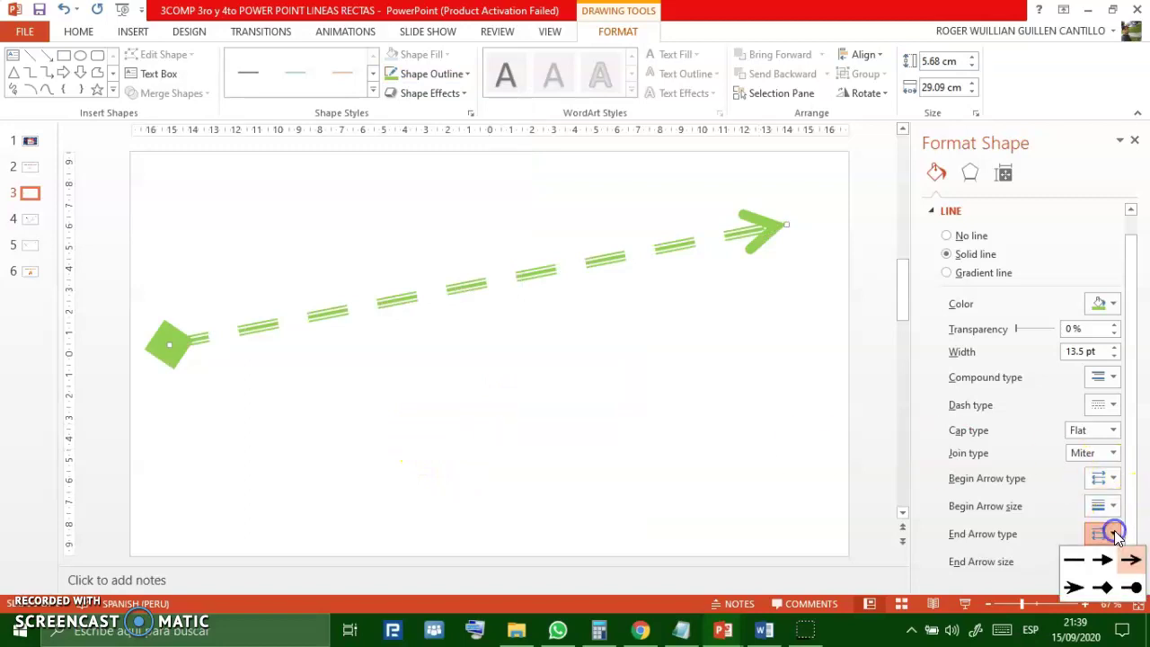
{"action": "left_click", "coordinate": [1114, 536]}
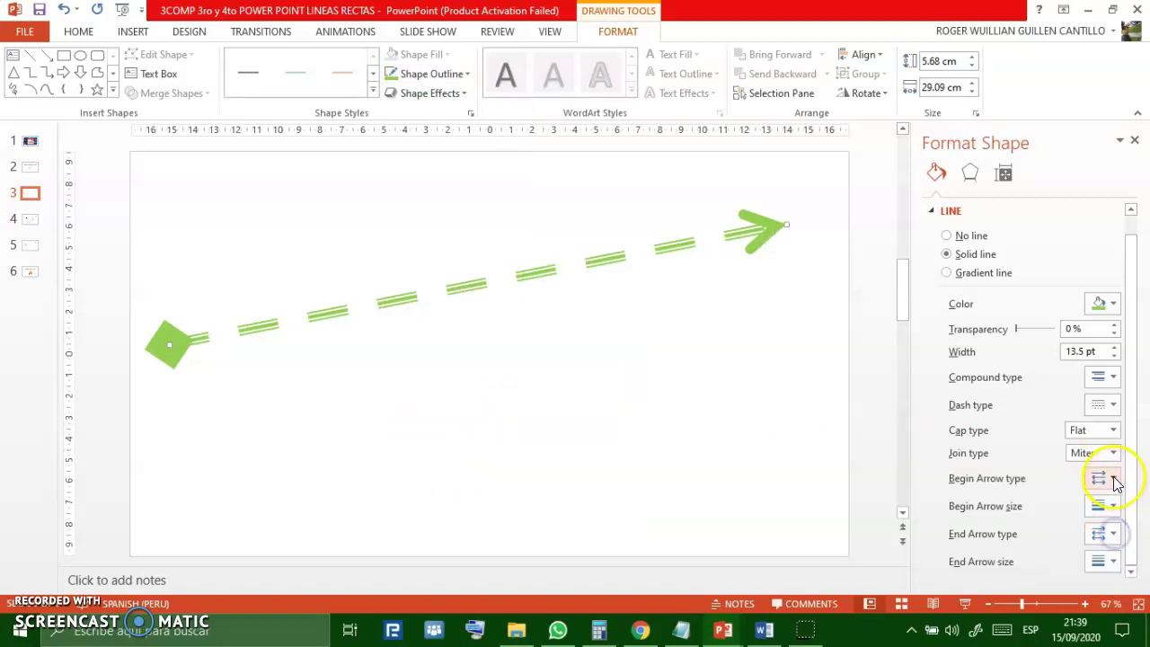
{"action": "left_click", "coordinate": [1114, 478]}
{"action": "left_click", "coordinate": [1106, 481]}
{"action": "left_click", "coordinate": [1113, 509]}
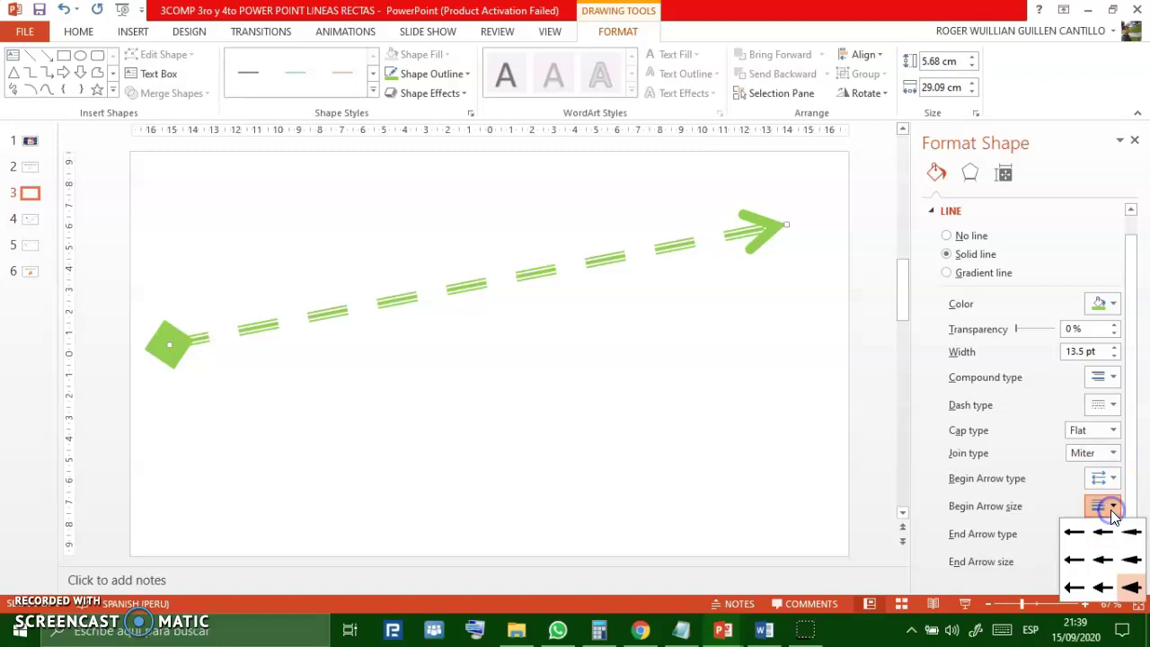
{"action": "left_click", "coordinate": [1112, 508]}
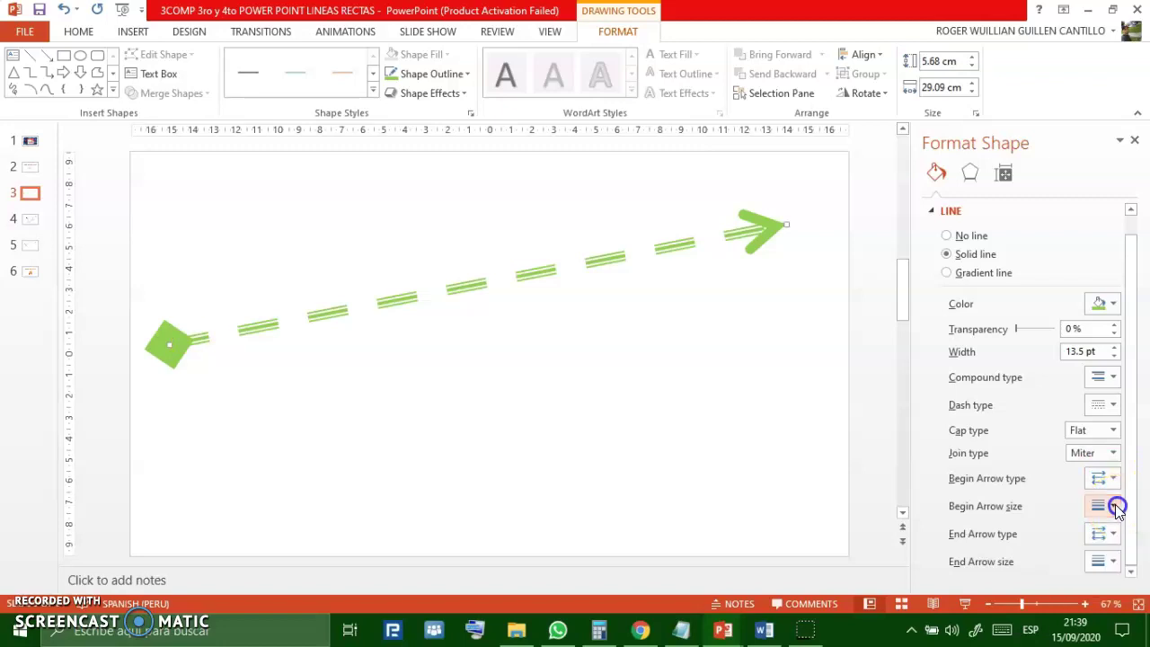
- Set the dashed arrow's width to 13.75 pt and present up to 'Realiza el siguiente diseño'
{"action": "left_click", "coordinate": [1113, 347]}
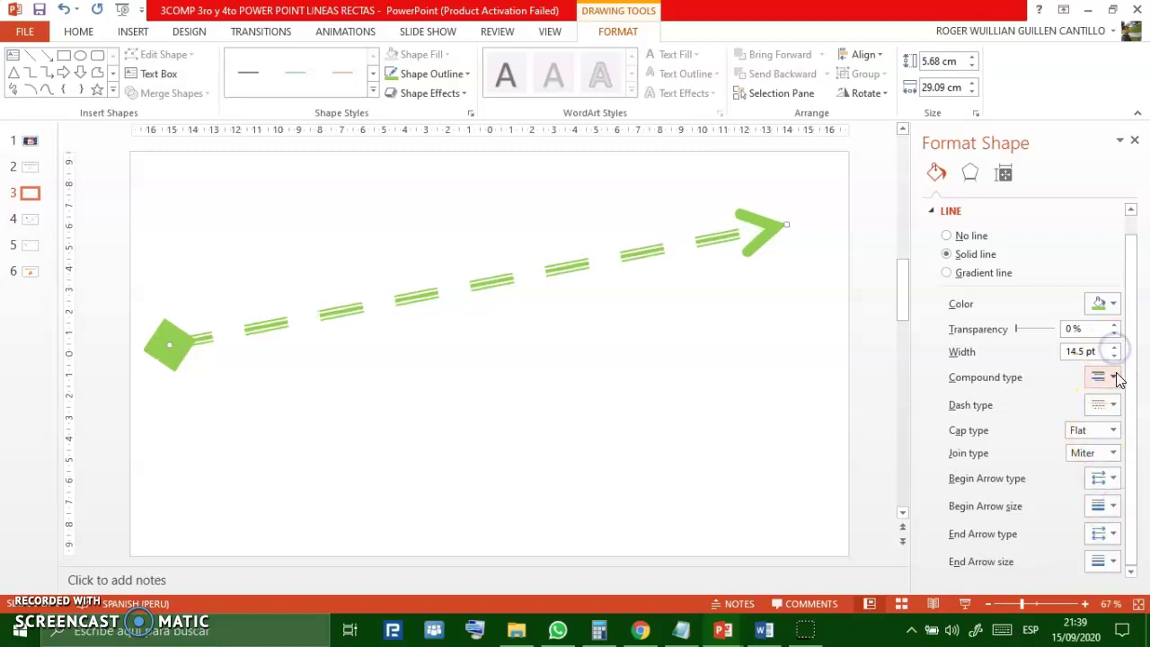
{"action": "double_click", "coordinate": [1113, 359]}
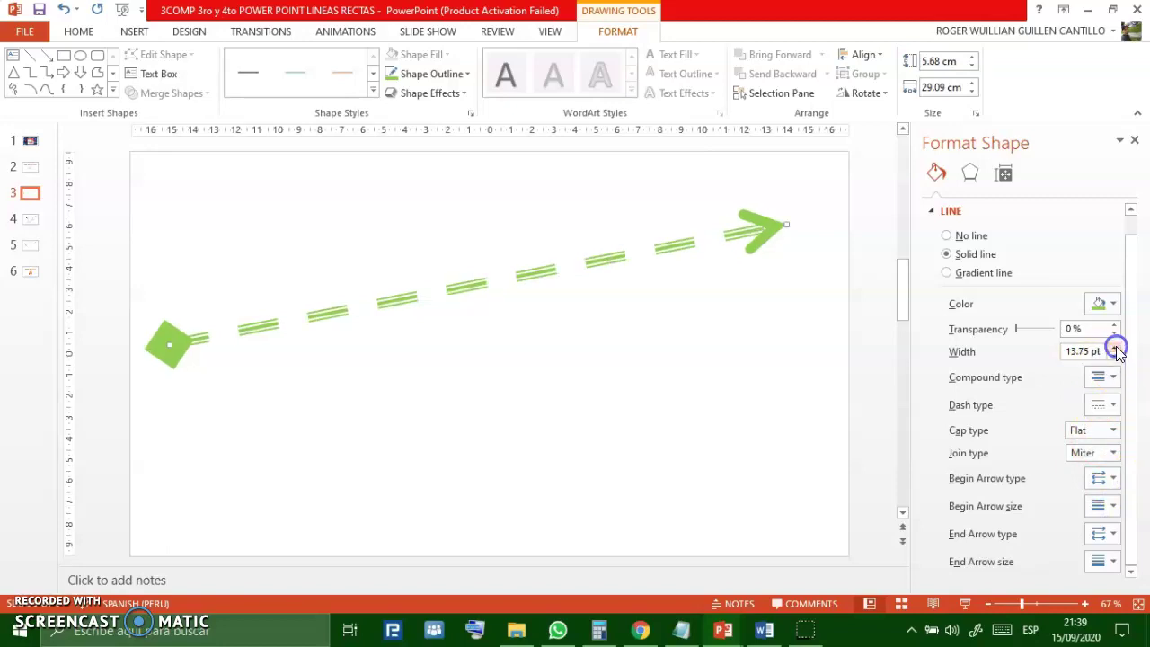
{"action": "left_click", "coordinate": [963, 603]}
{"action": "left_click", "coordinate": [809, 454]}
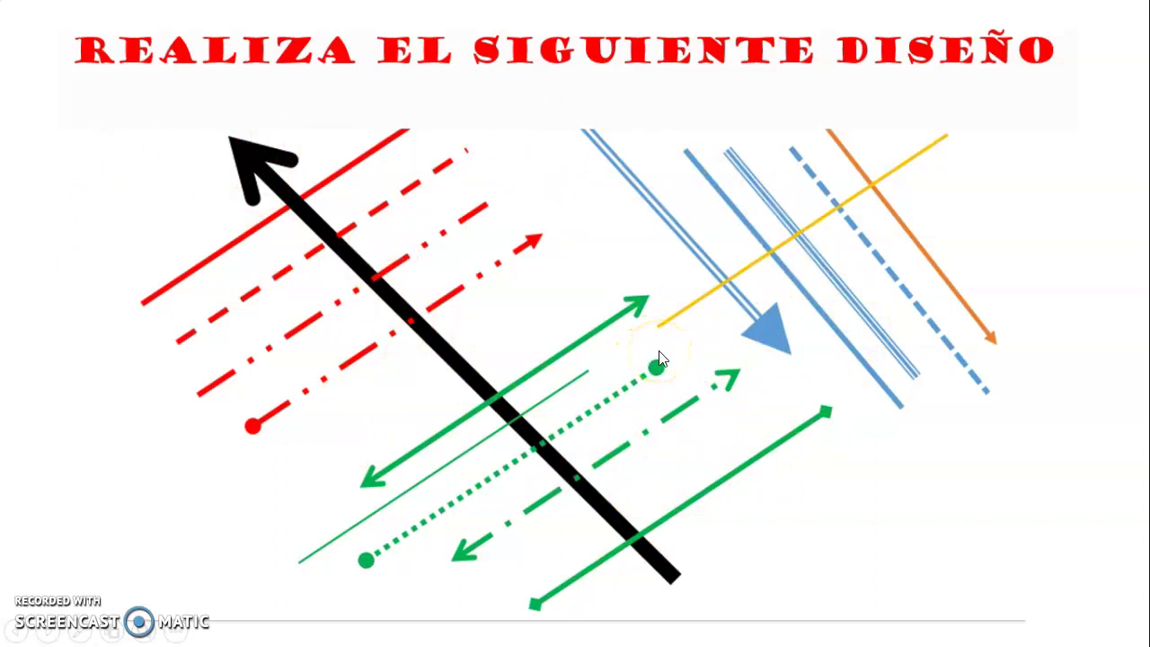
- Exit the slide show, go to slide 5 and select its reference design picture
{"action": "key", "text": "Escape"}
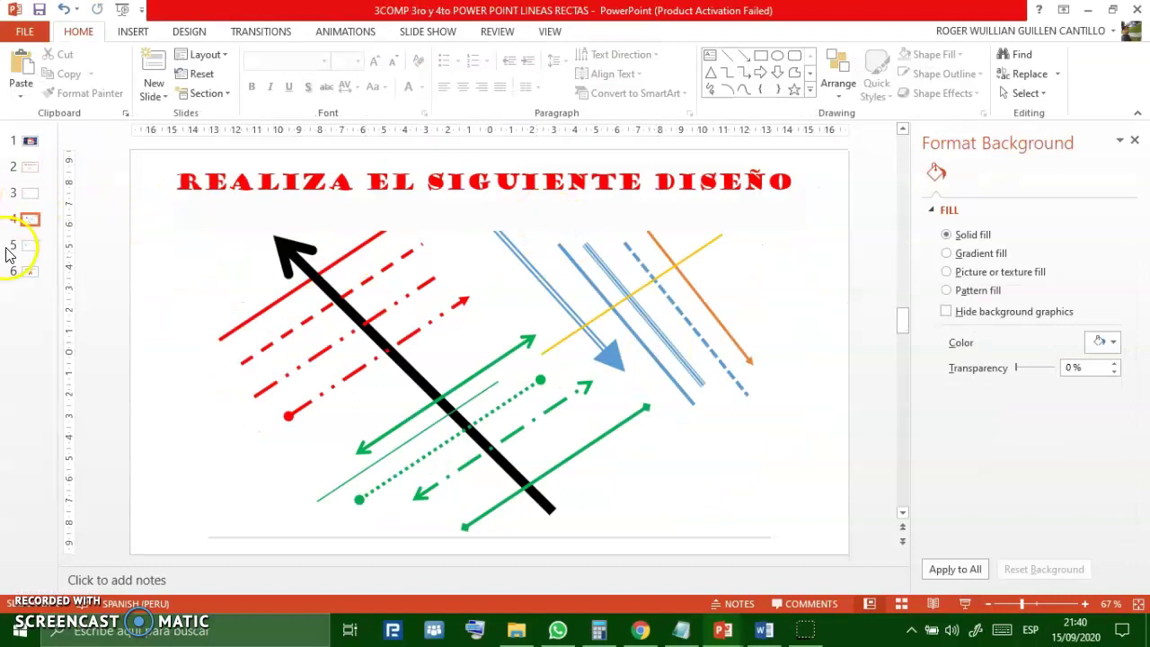
{"action": "left_click", "coordinate": [32, 243]}
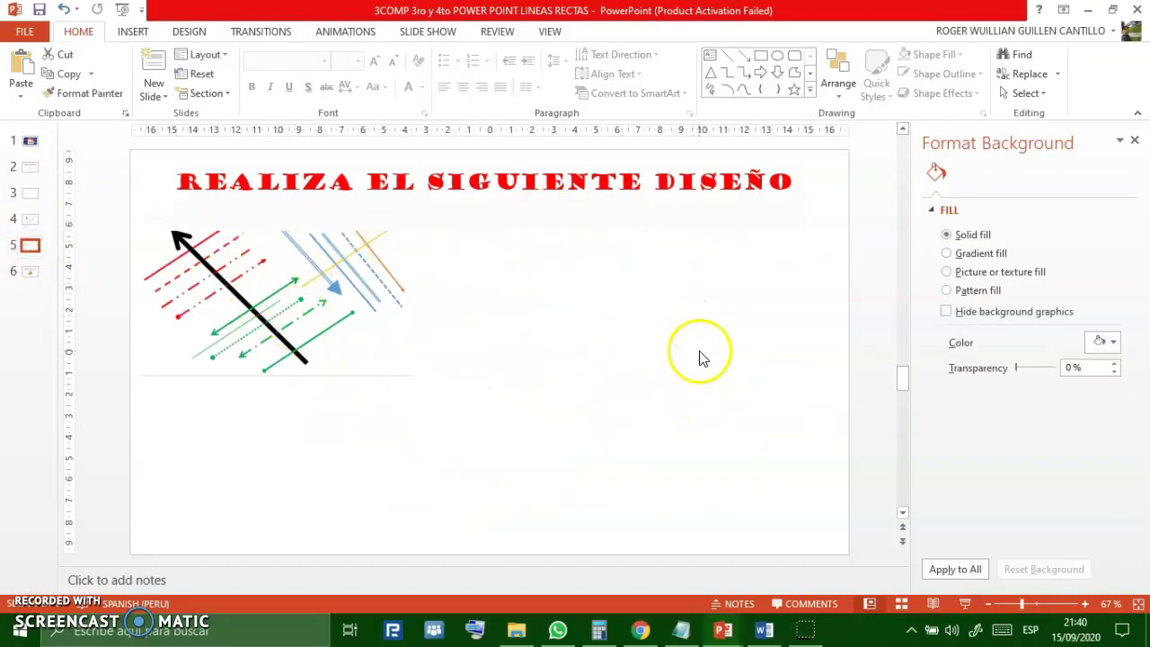
{"action": "left_click", "coordinate": [372, 374]}
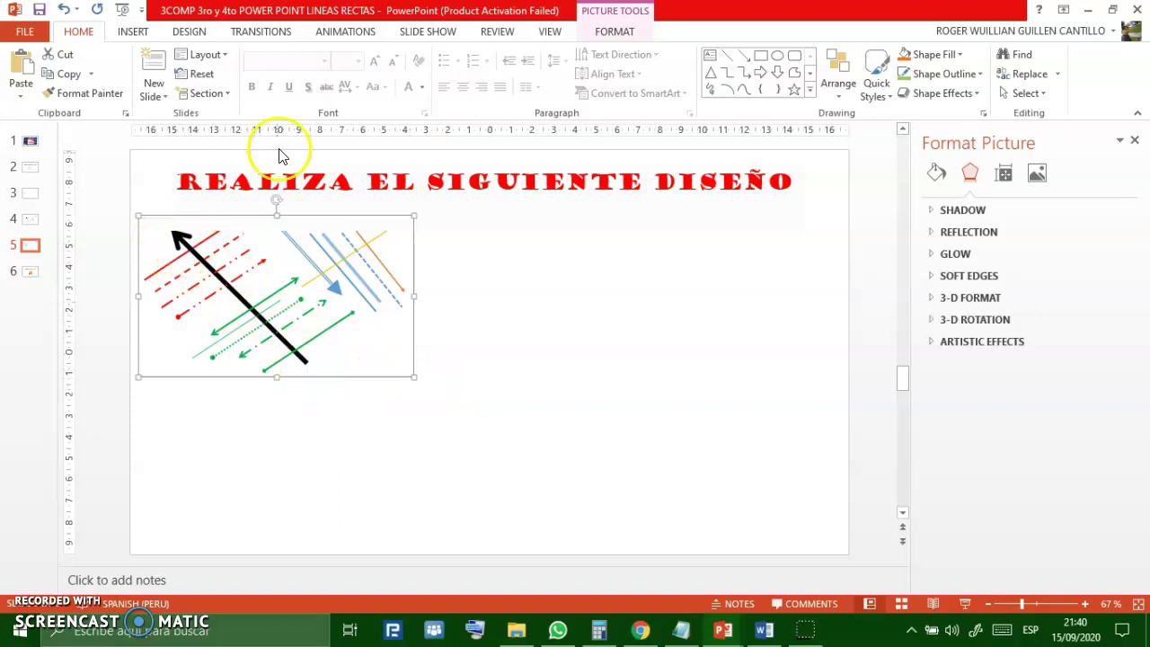
- Draw a long diagonal line on slide 5 beside the reference picture, running toward the lower right
{"action": "left_click", "coordinate": [743, 58]}
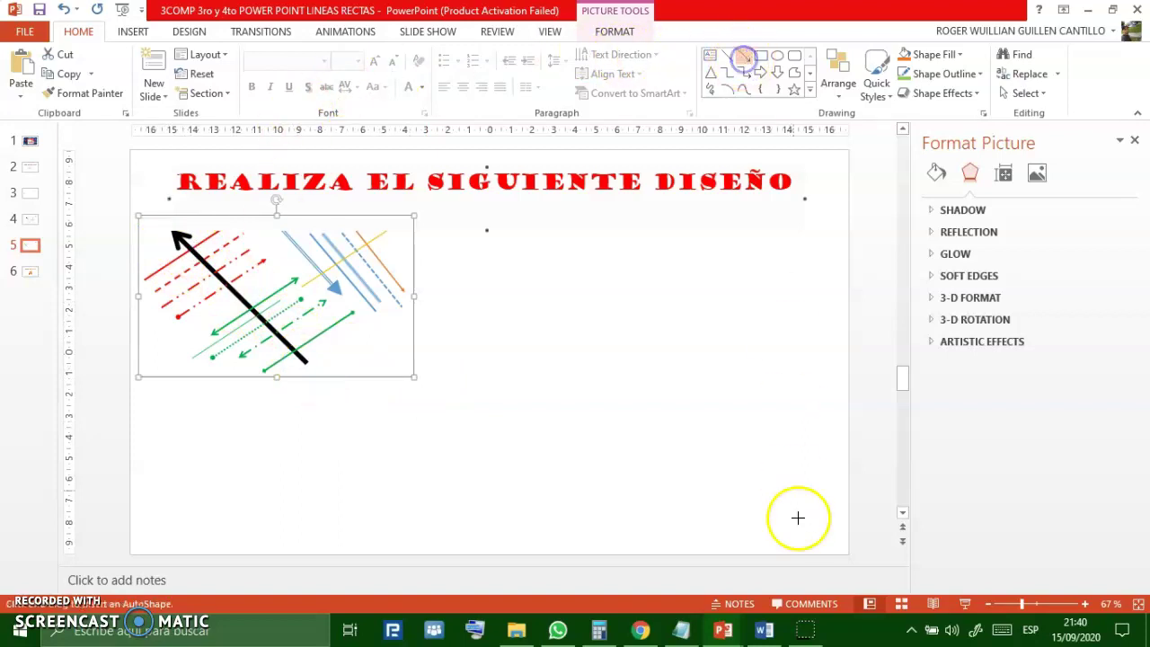
{"action": "mouse_move", "coordinate": [820, 537]}
{"action": "left_mouse_down"}
{"action": "mouse_move", "coordinate": [551, 247]}
{"action": "mouse_move", "coordinate": [476, 232]}
{"action": "left_mouse_up"}
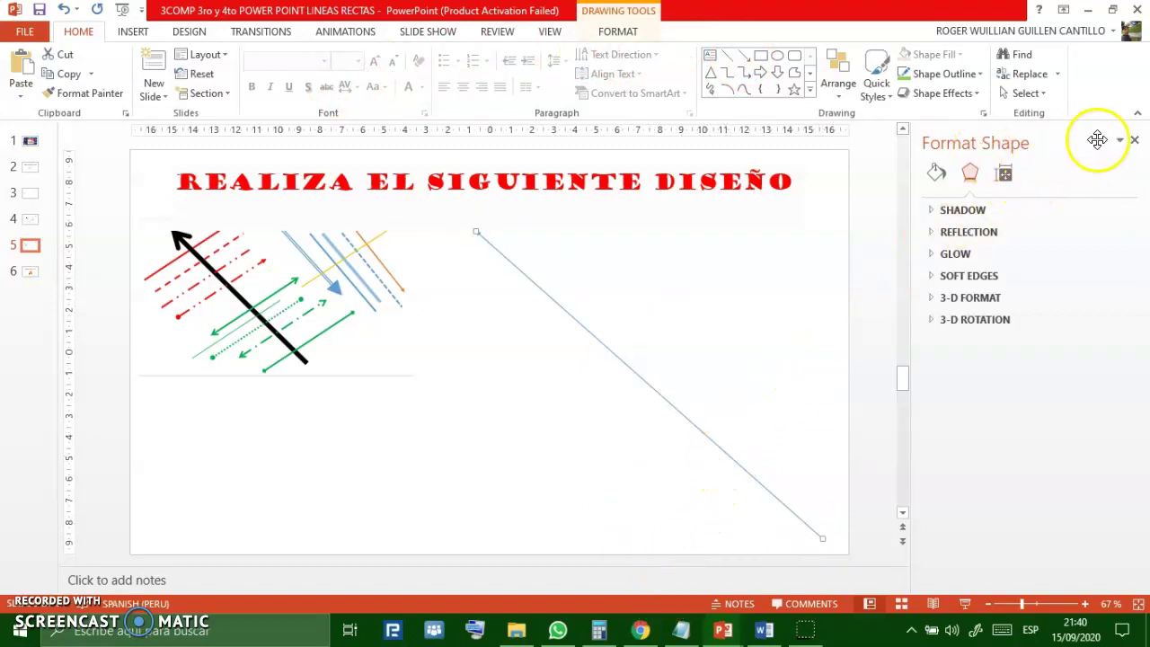
{"action": "left_click", "coordinate": [1134, 144]}
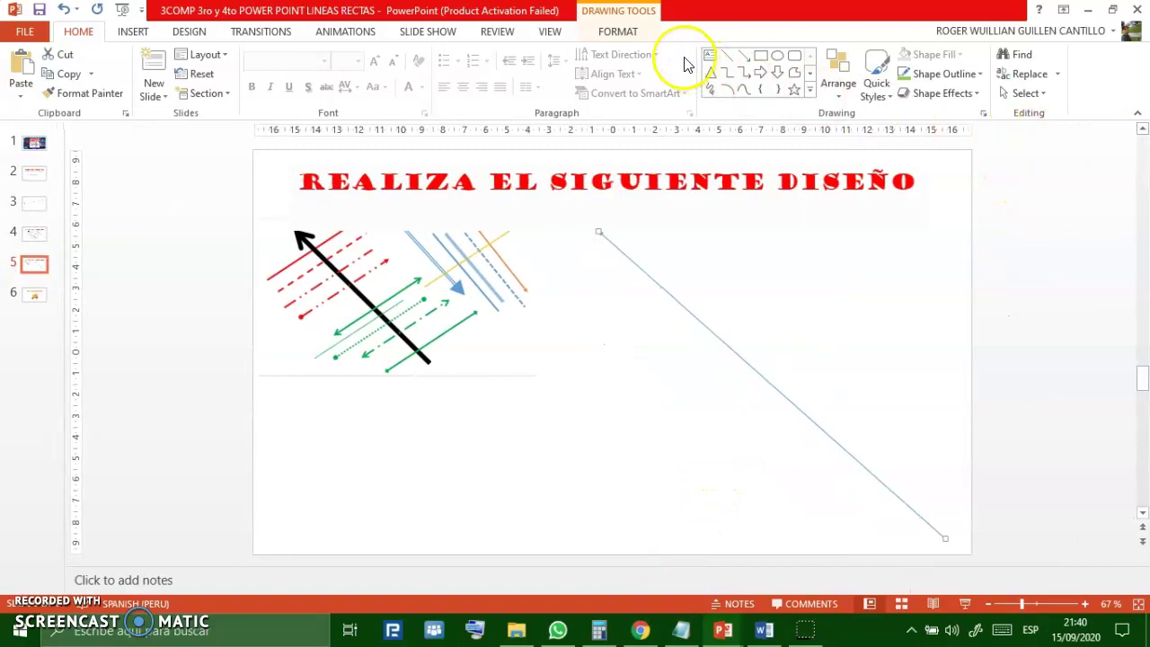
{"action": "left_click", "coordinate": [629, 31]}
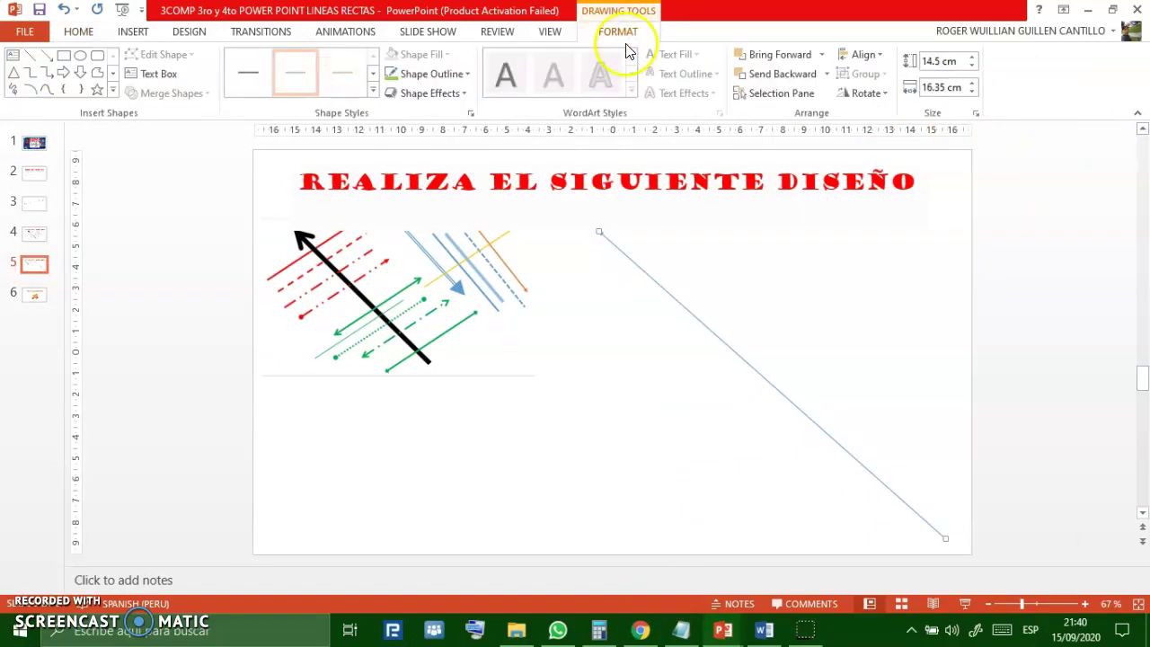
{"action": "left_click", "coordinate": [458, 75]}
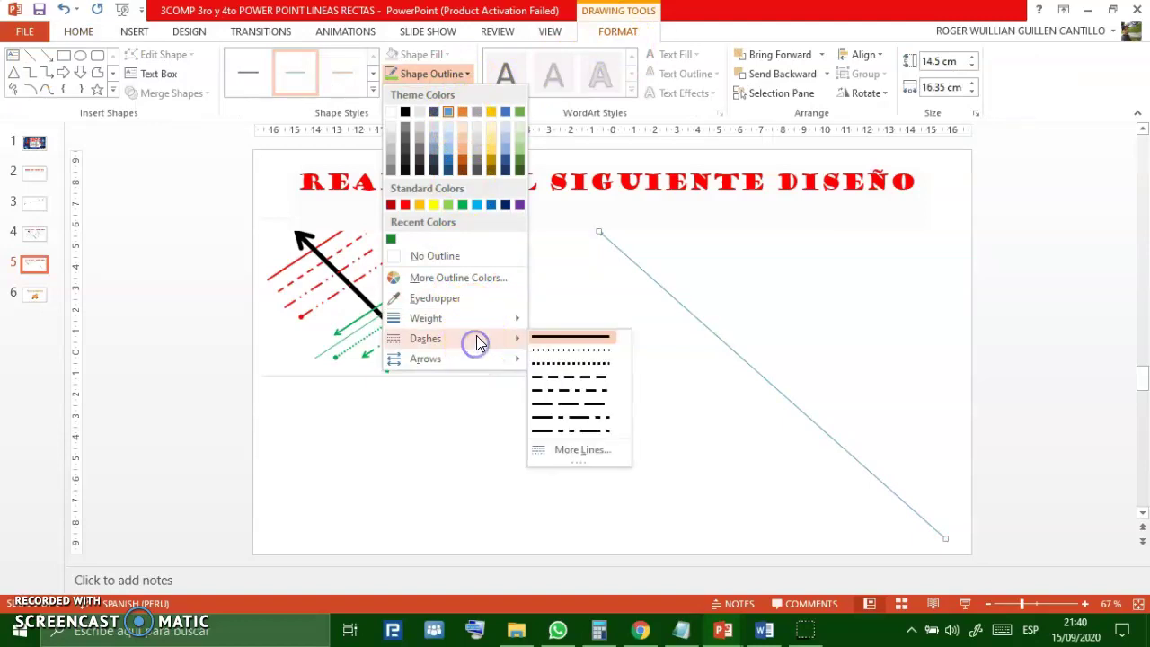
{"action": "mouse_move", "coordinate": [425, 318]}
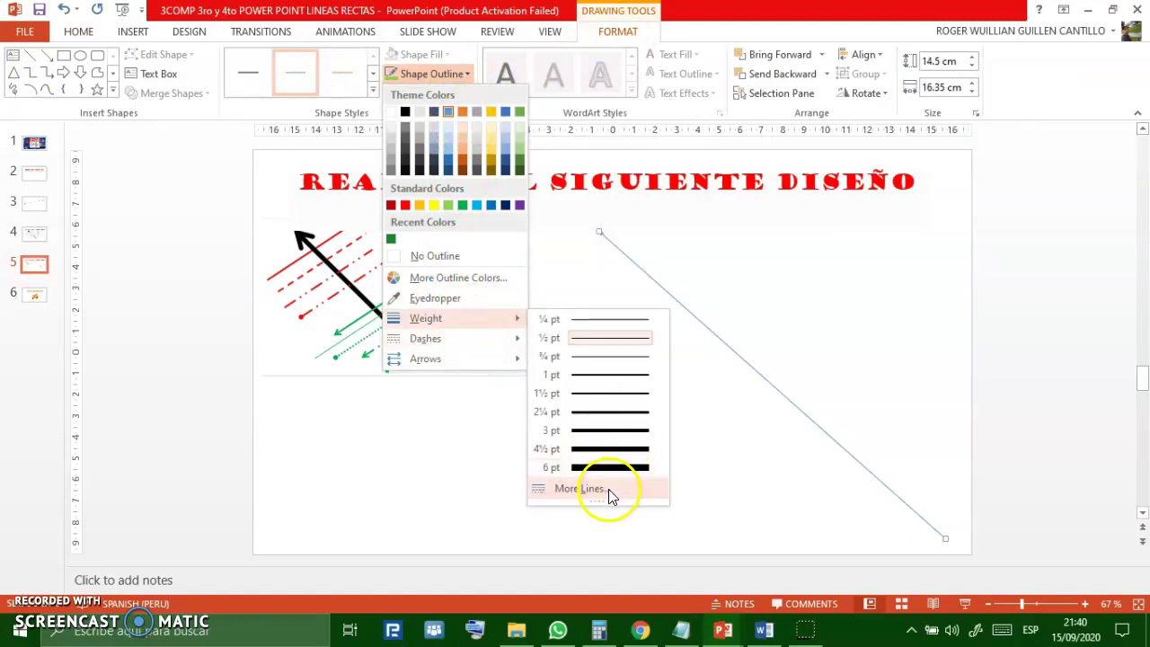
- Format the diagonal line black at 8 pt width, with arrowheads at both ends
{"action": "left_click", "coordinate": [609, 492]}
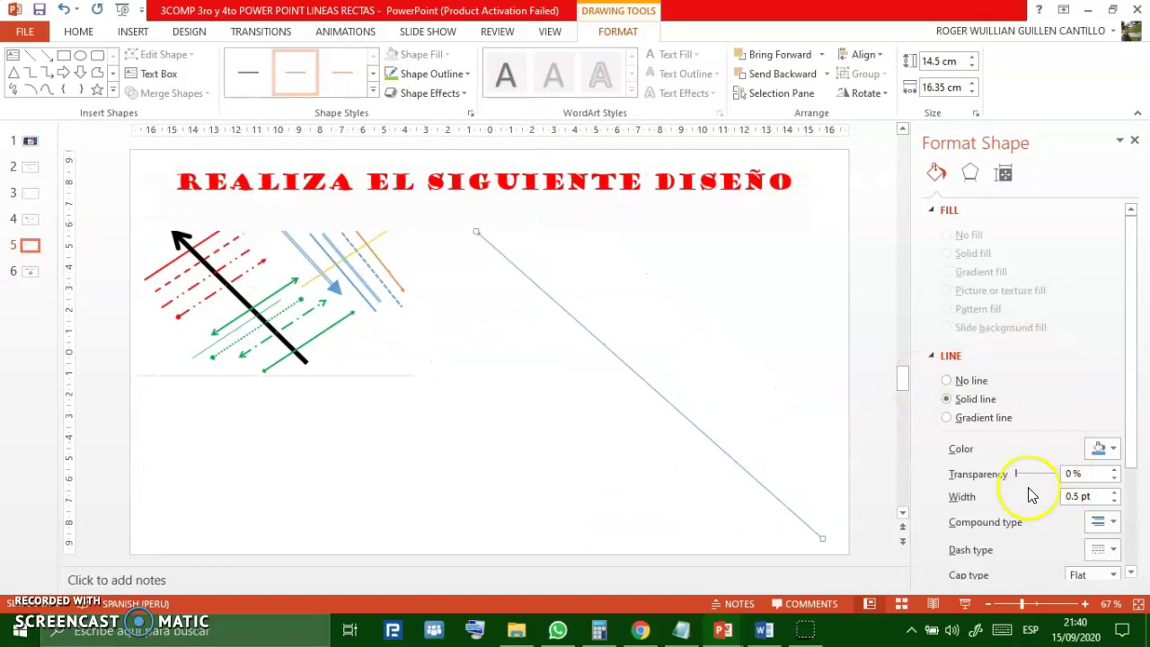
{"action": "scroll", "coordinate": [1069, 368], "scroll_direction": "down", "scroll_amount": 3}
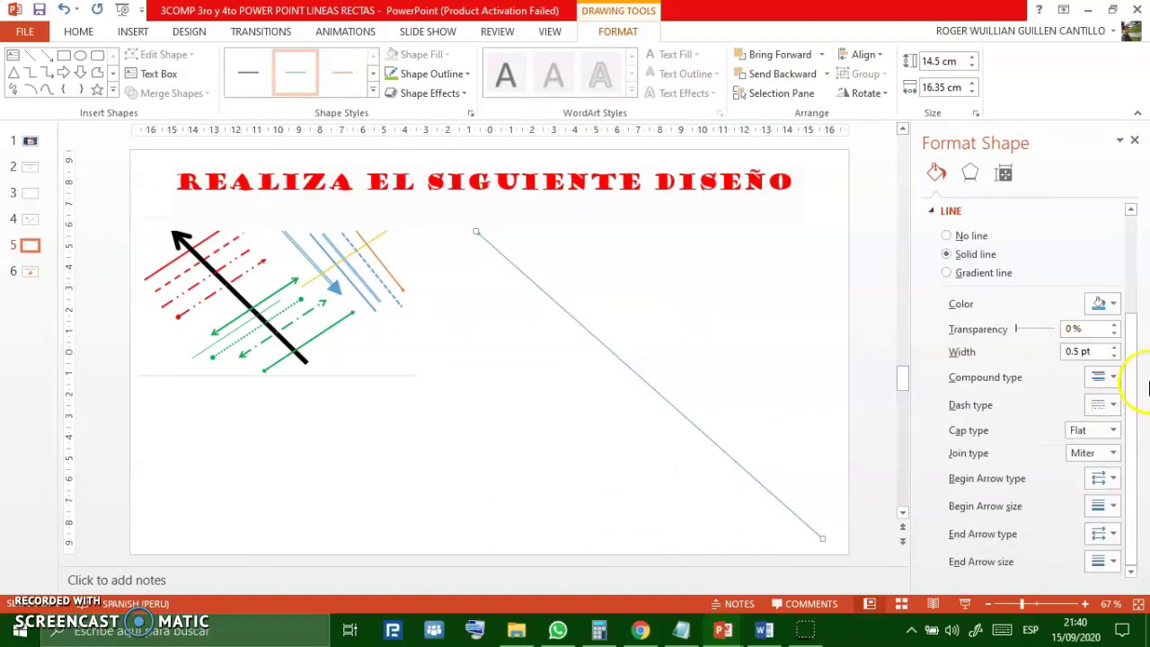
{"action": "left_click", "coordinate": [1105, 304]}
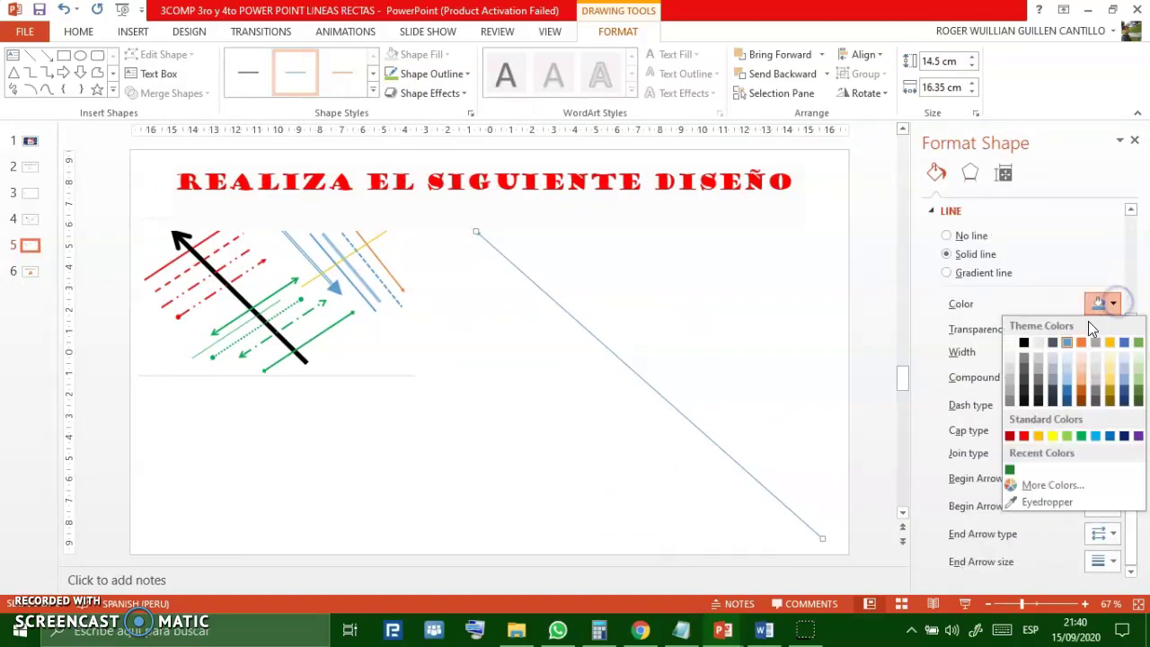
{"action": "left_click", "coordinate": [1024, 345]}
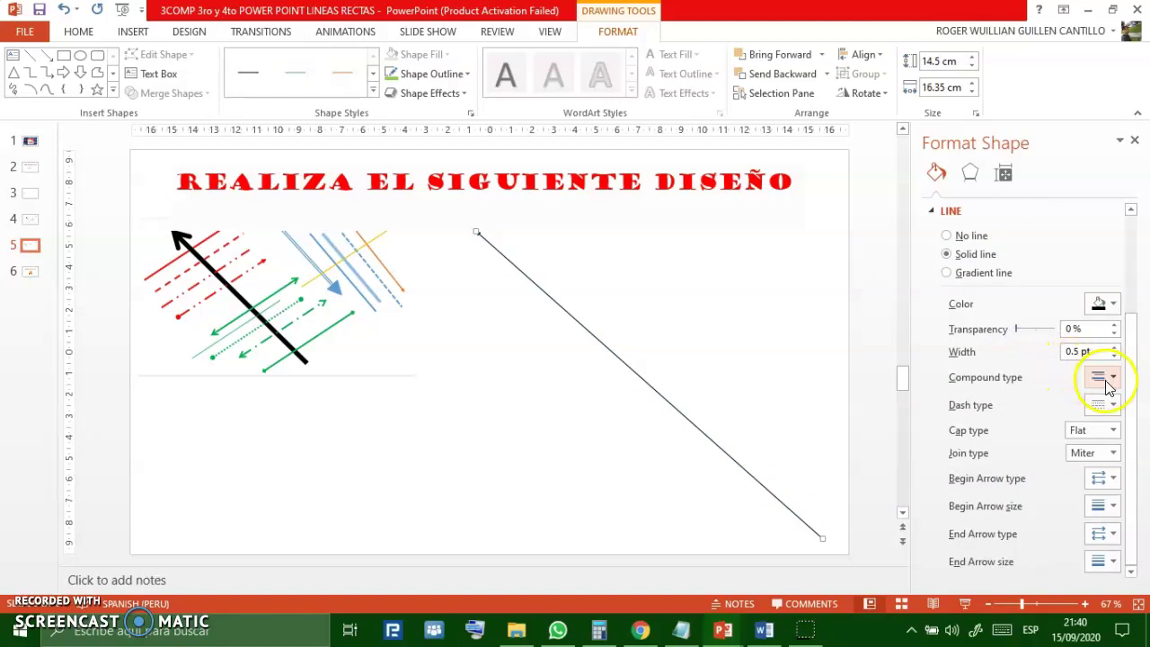
{"action": "left_click", "coordinate": [1112, 347]}
{"action": "left_click", "coordinate": [1112, 347]}
{"action": "left_click", "coordinate": [1112, 347]}
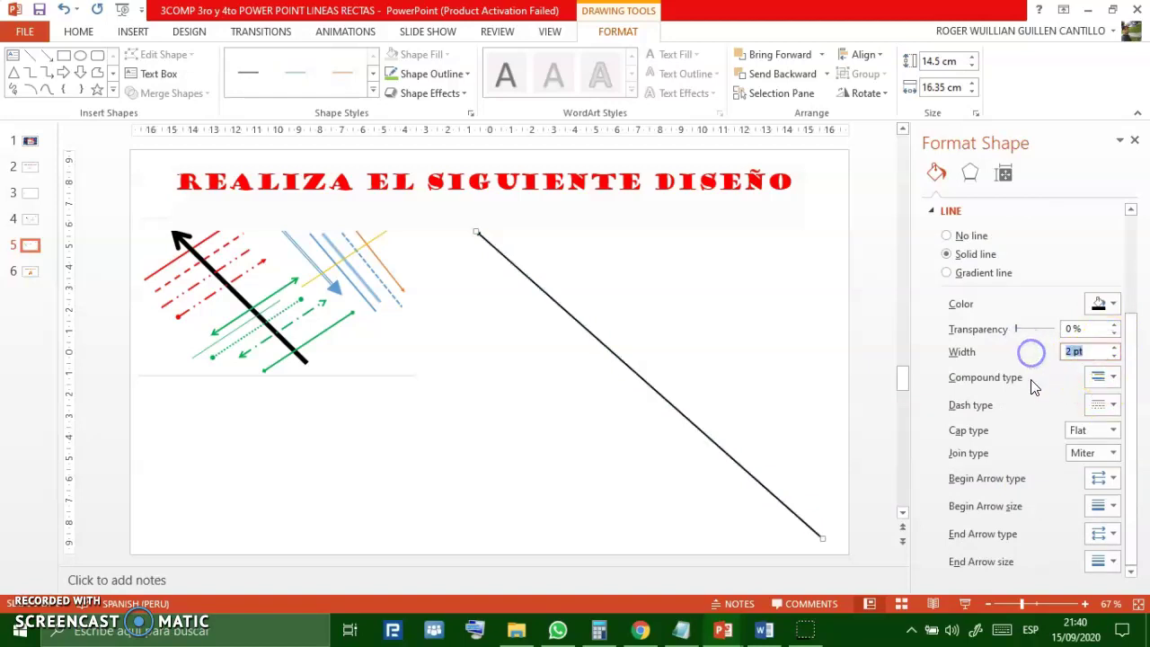
{"action": "type", "text": "8"}
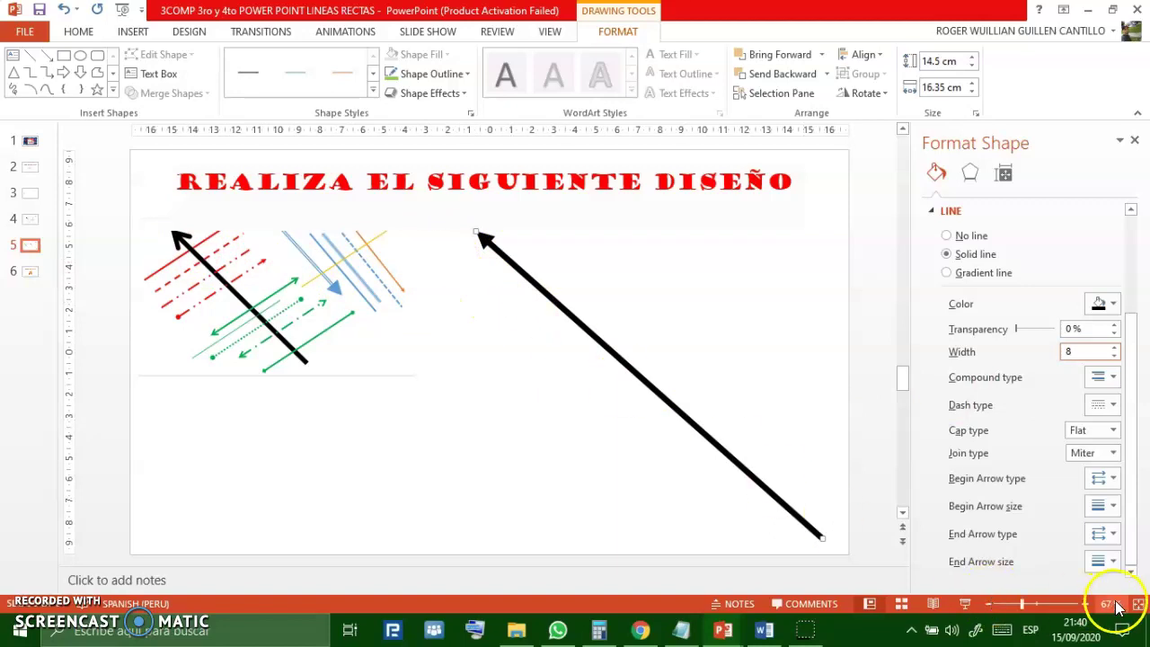
{"action": "left_click", "coordinate": [1106, 479]}
{"action": "left_click", "coordinate": [1096, 530]}
- Remove the lower-right arrowhead, leaving one arrowhead pointing to the upper left
{"action": "left_click", "coordinate": [1079, 532]}
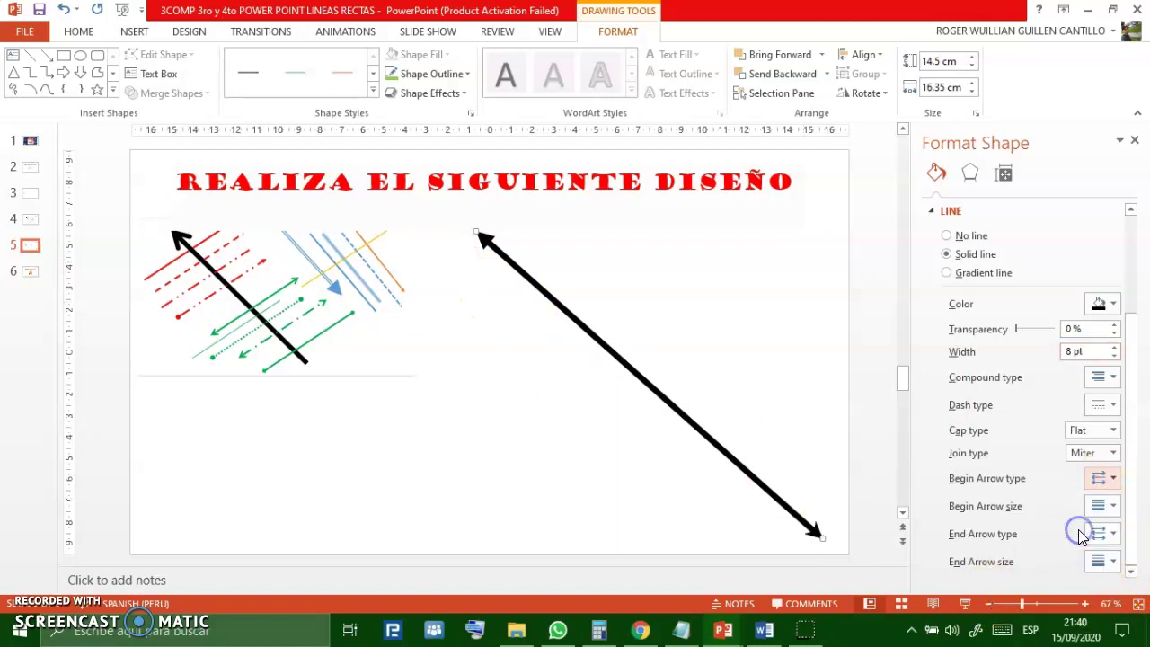
{"action": "left_click", "coordinate": [1107, 479]}
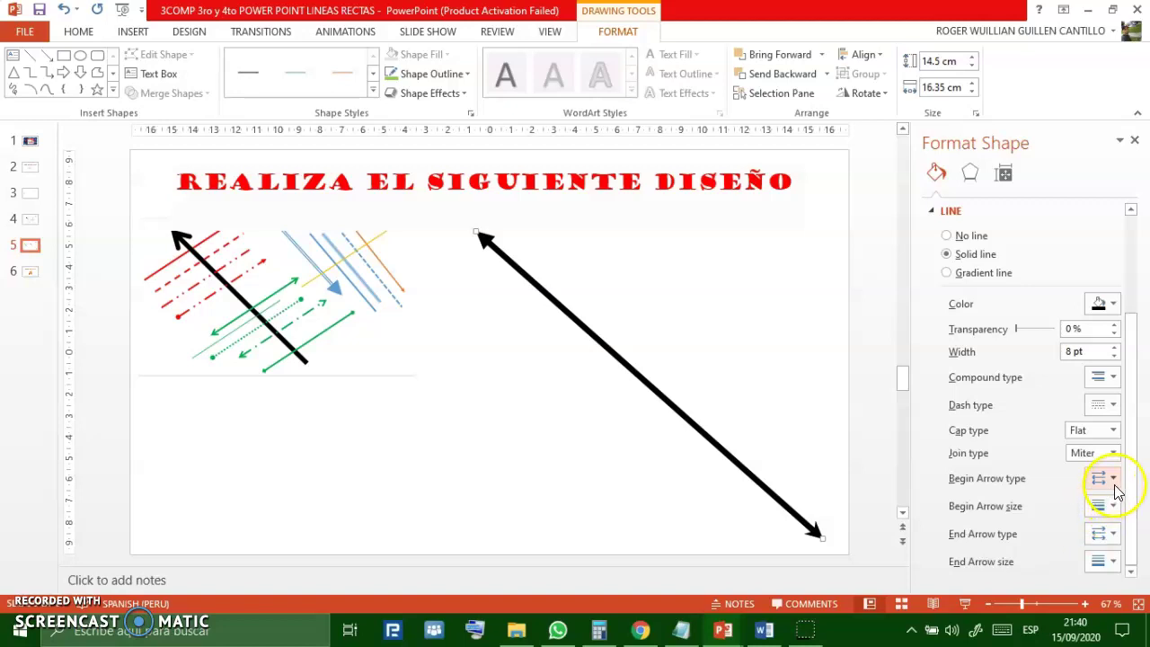
{"action": "left_click", "coordinate": [1084, 510]}
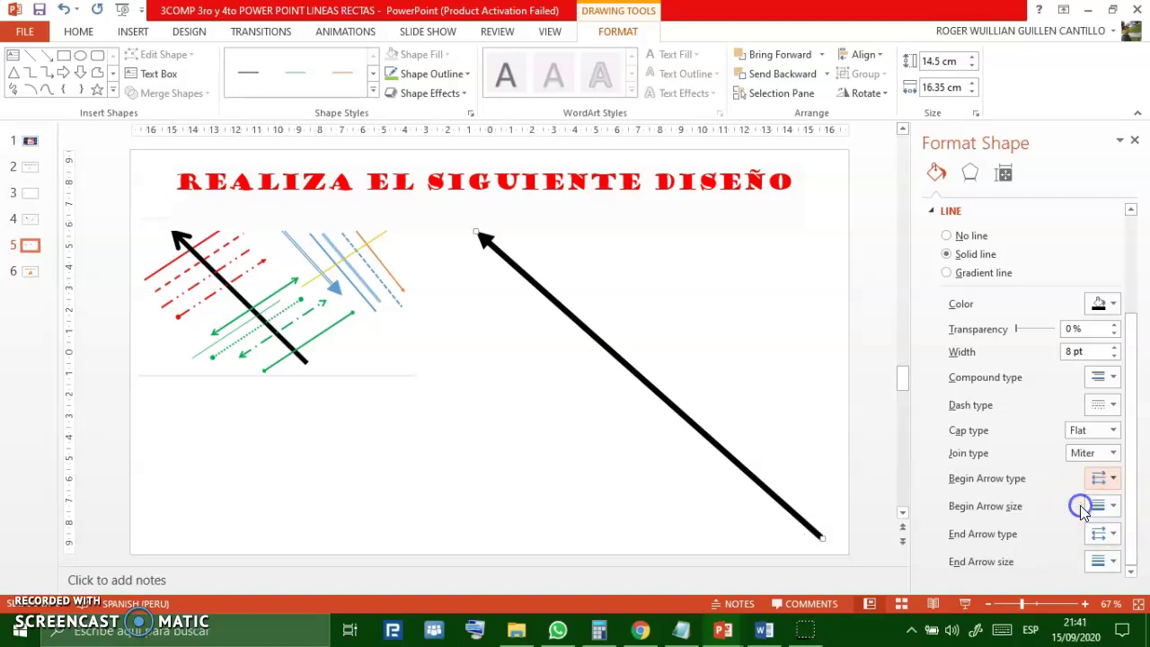
{"action": "left_click", "coordinate": [1113, 537]}
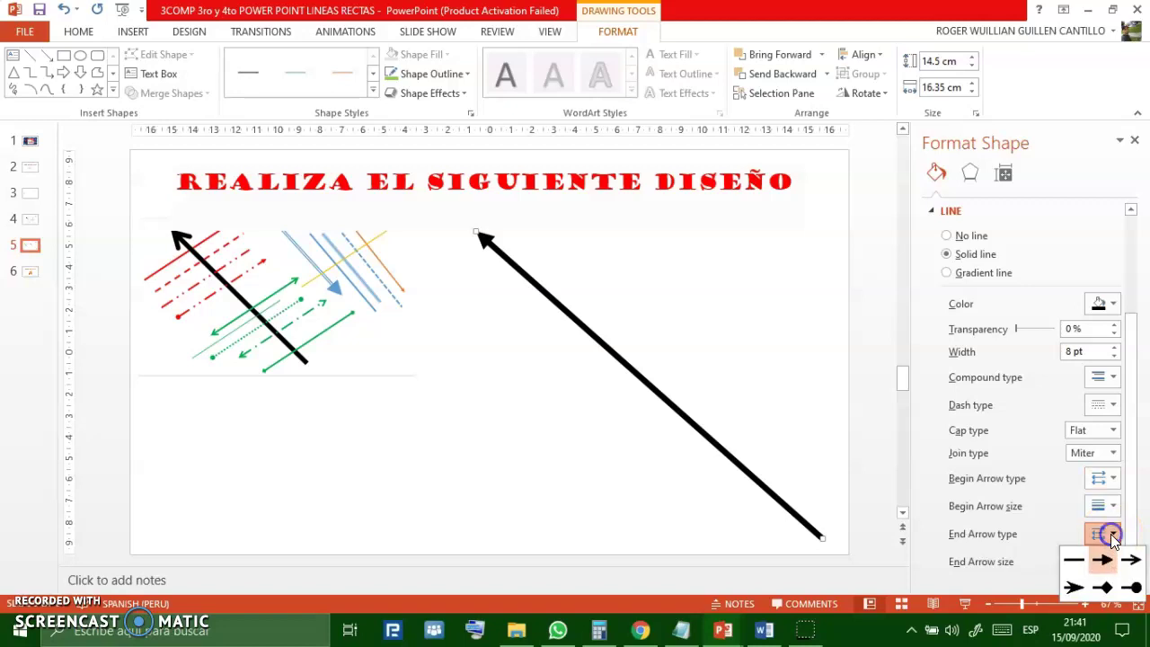
{"action": "left_click", "coordinate": [1081, 585]}
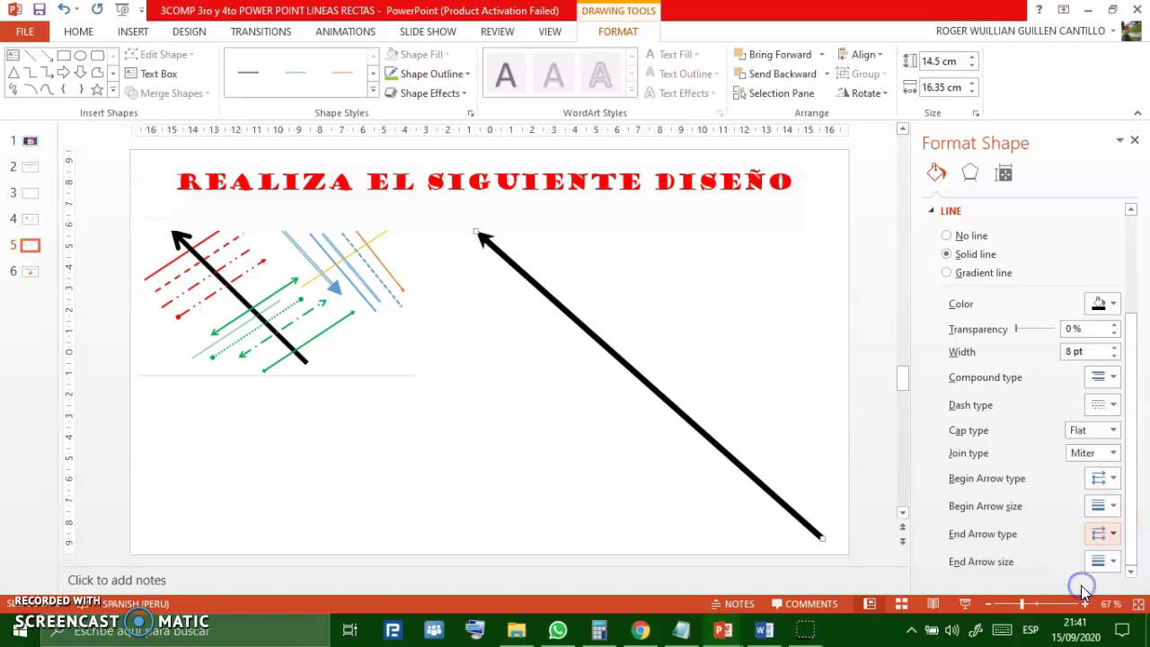
{"action": "left_click", "coordinate": [1112, 533]}
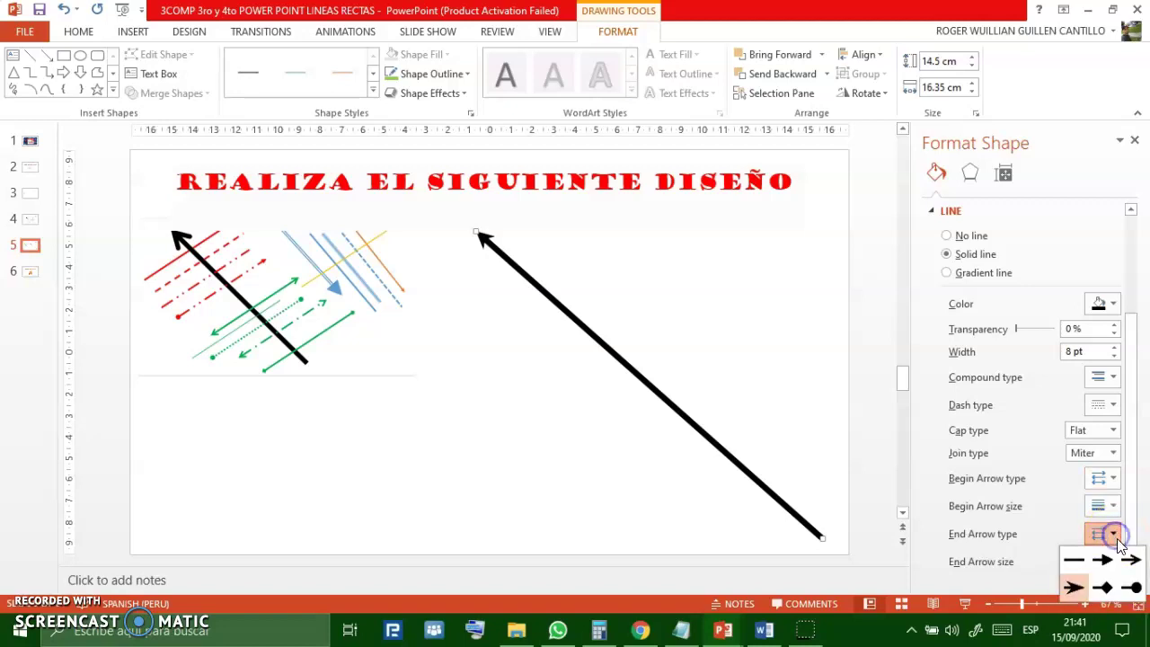
{"action": "left_click", "coordinate": [1132, 561]}
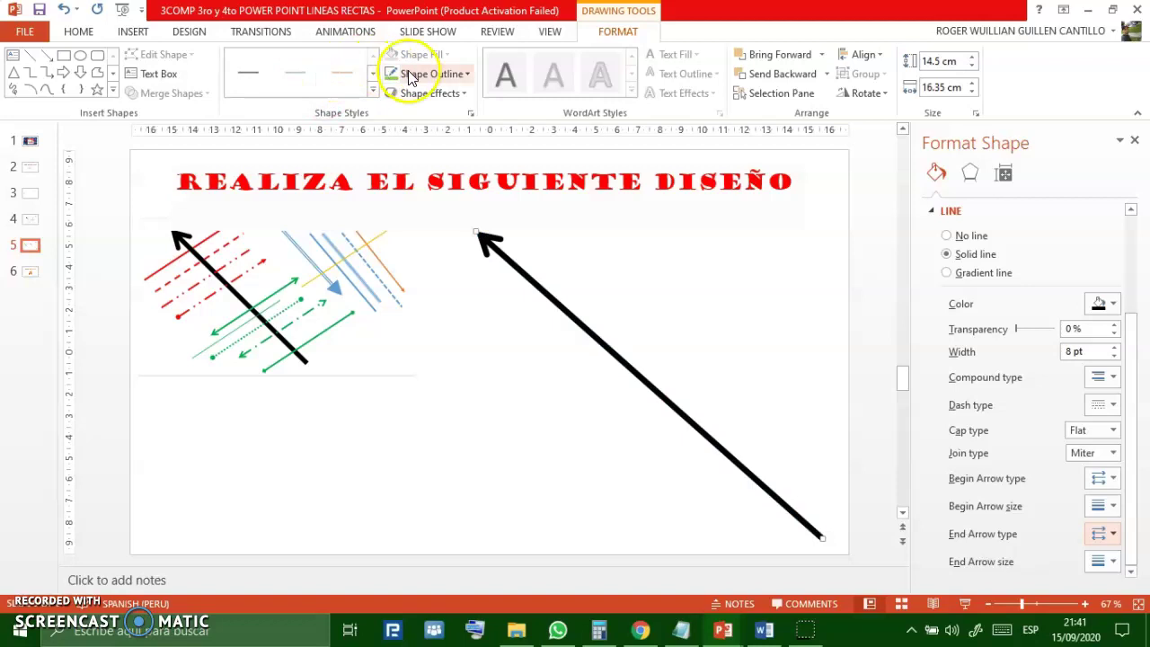
- Draw a short line across the black arrow's upper part and make it red, 6 pt
{"action": "left_click", "coordinate": [33, 57]}
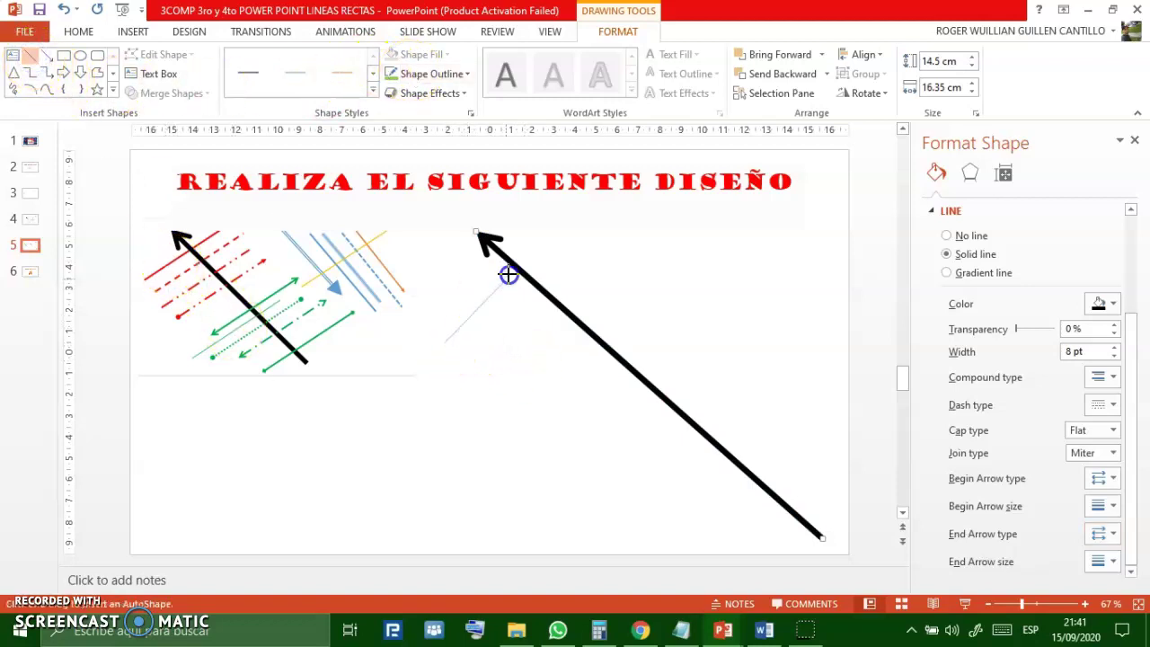
{"action": "left_click_drag", "start_coordinate": [443, 343], "coordinate": [577, 221]}
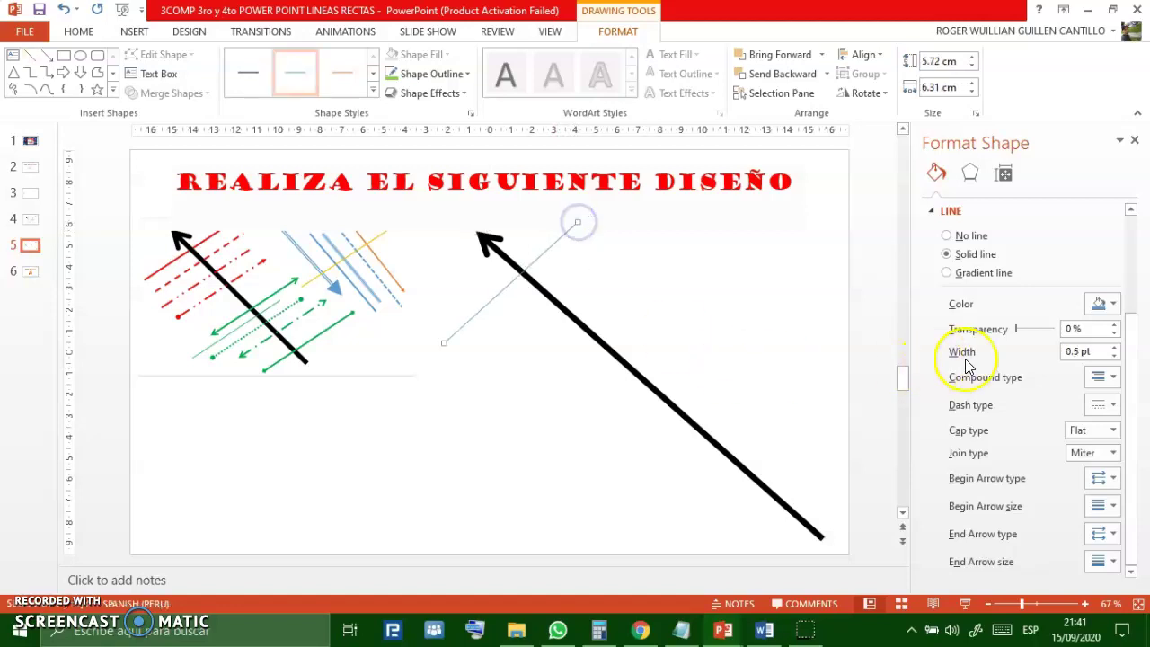
{"action": "triple_click", "coordinate": [1093, 350]}
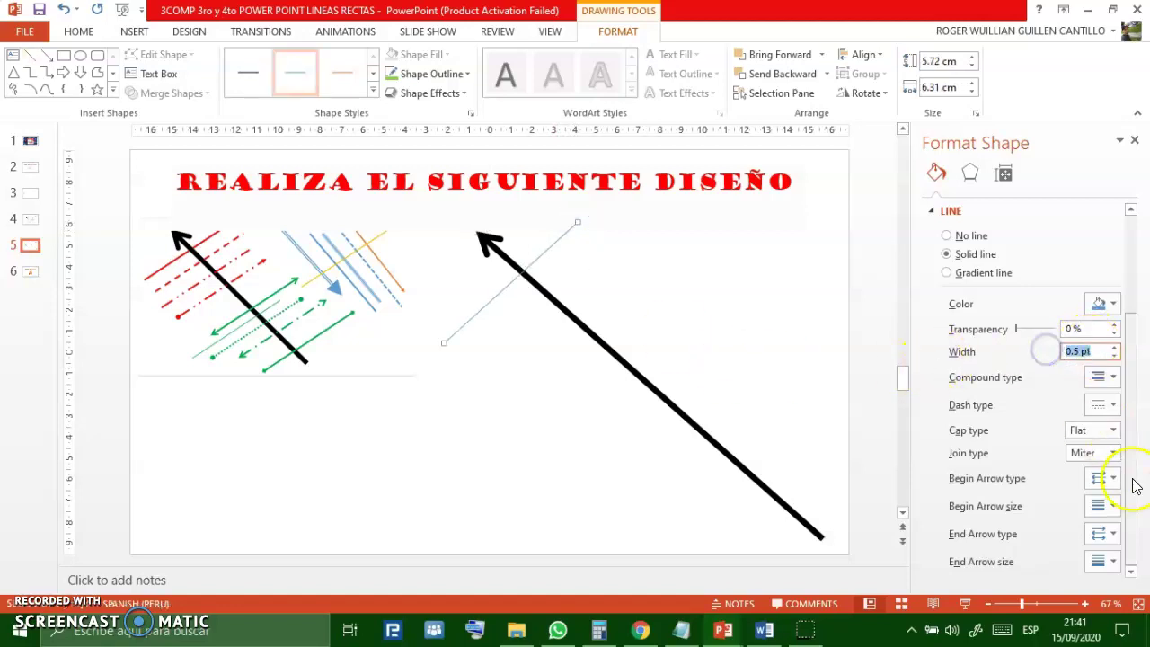
{"action": "type", "text": "6"}
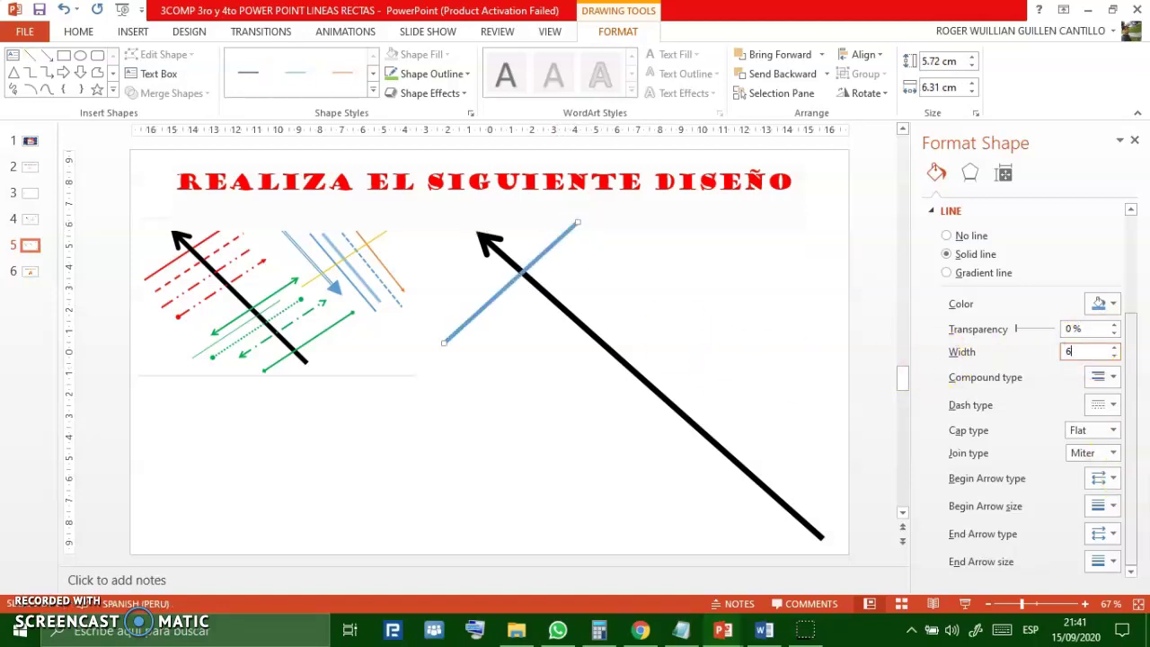
{"action": "left_click", "coordinate": [1104, 303]}
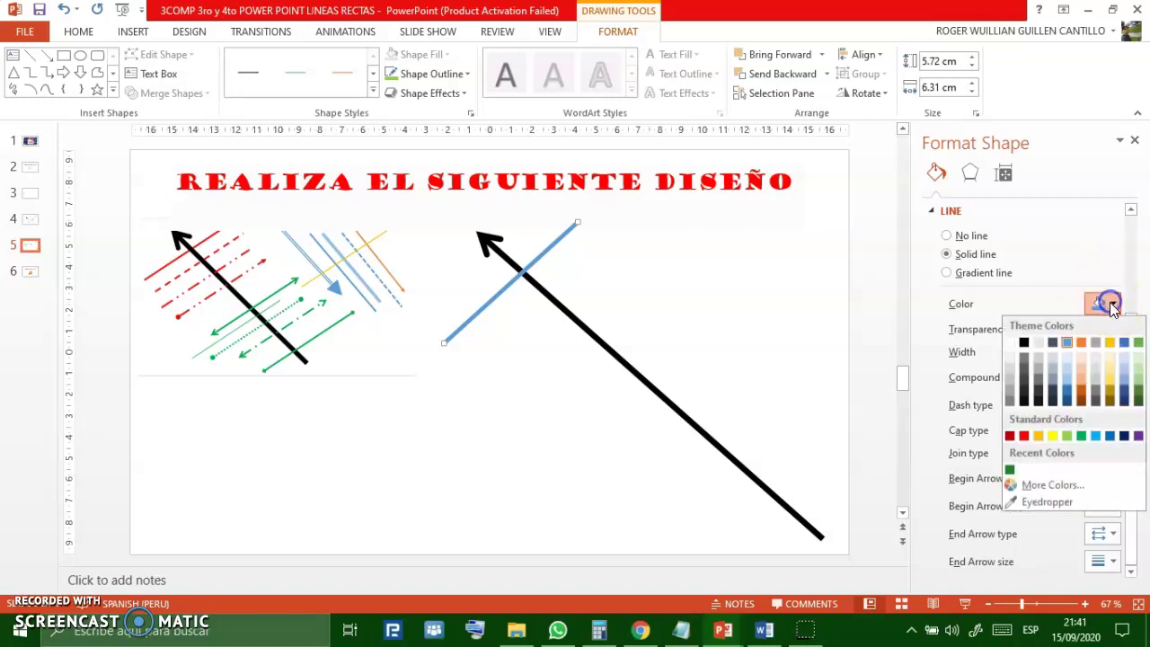
{"action": "left_click", "coordinate": [1025, 437]}
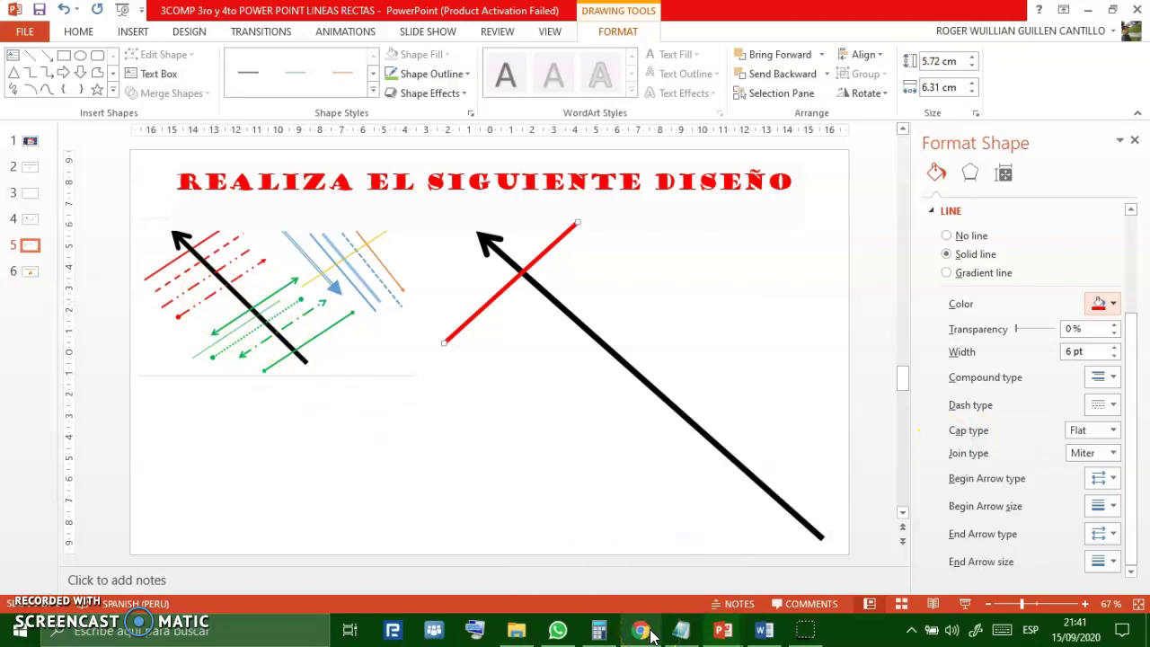
- Duplicate the red line into a dashed parallel copy, then paste another copy beneath it
{"action": "left_click", "coordinate": [501, 295]}
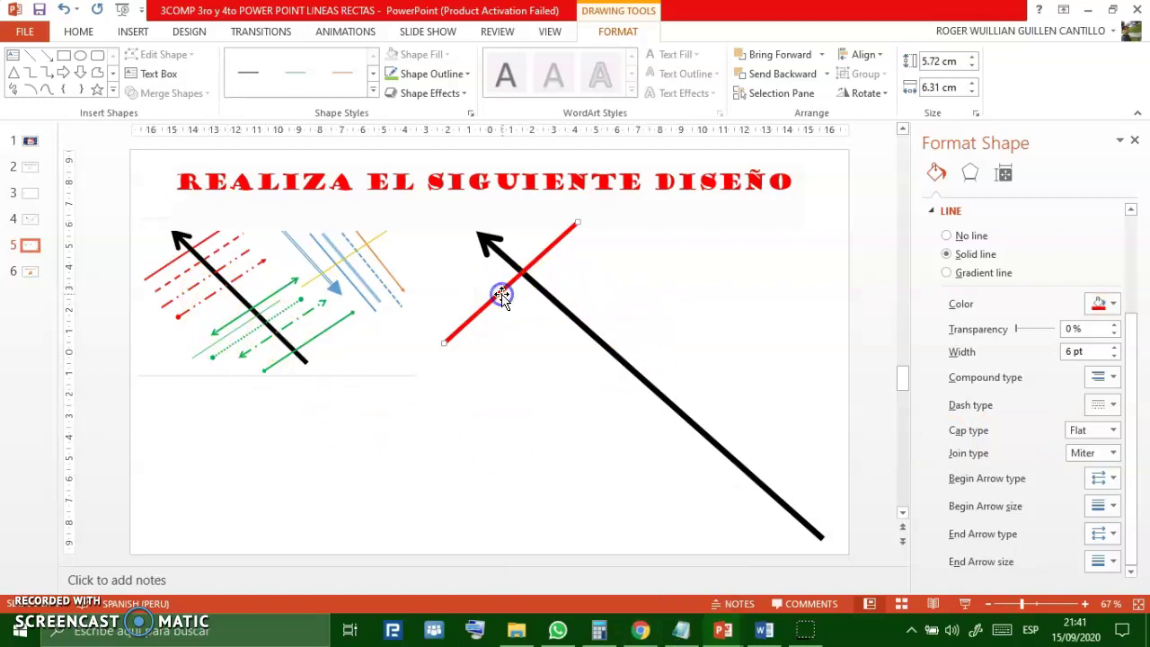
{"action": "key", "text": "ctrl+c"}
{"action": "key", "text": "ctrl+v"}
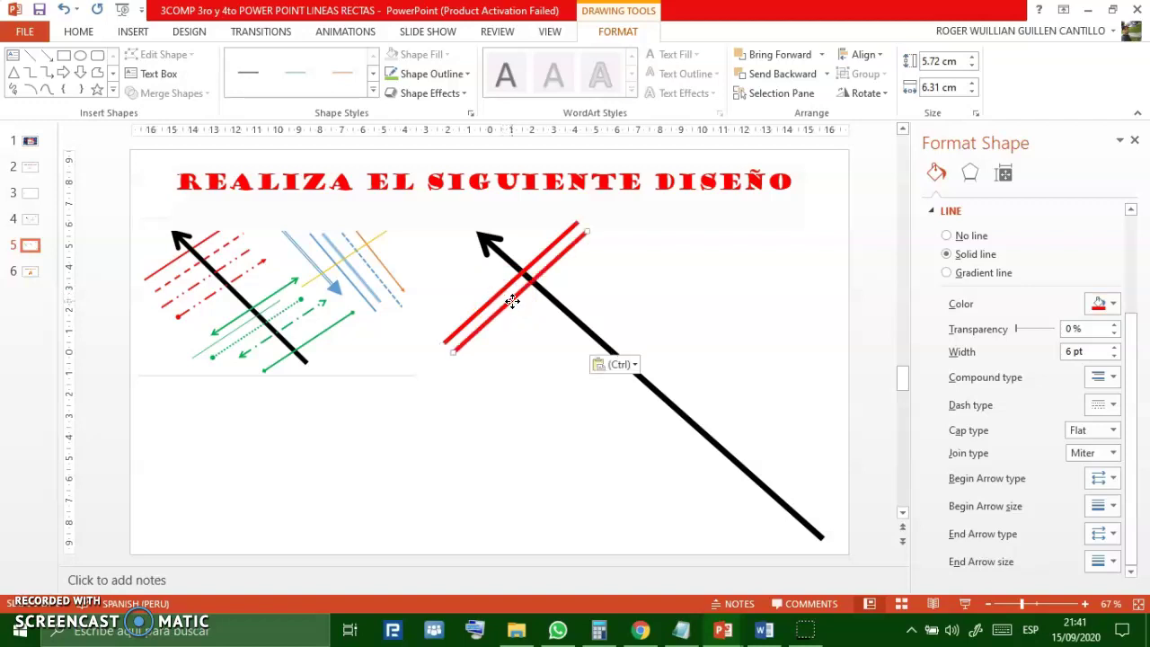
{"action": "left_click_drag", "start_coordinate": [512, 301], "coordinate": [535, 315]}
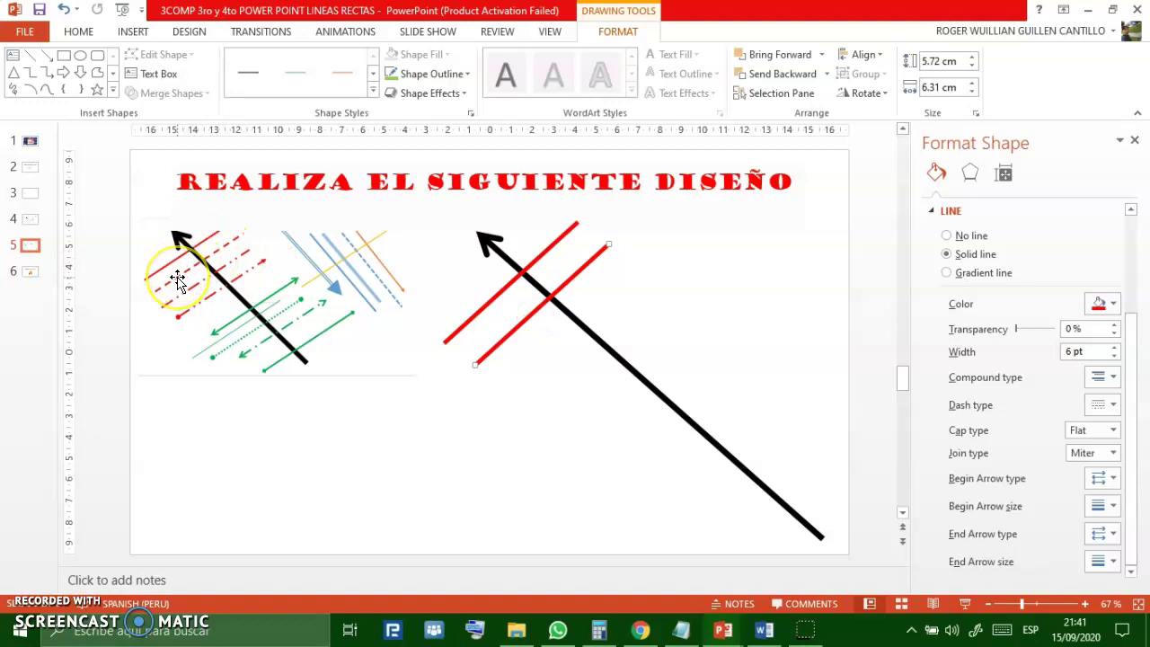
{"action": "left_click", "coordinate": [1107, 409]}
{"action": "left_click", "coordinate": [1114, 434]}
{"action": "left_click_drag", "start_coordinate": [1114, 440], "coordinate": [1114, 470]}
{"action": "left_click", "coordinate": [1112, 467]}
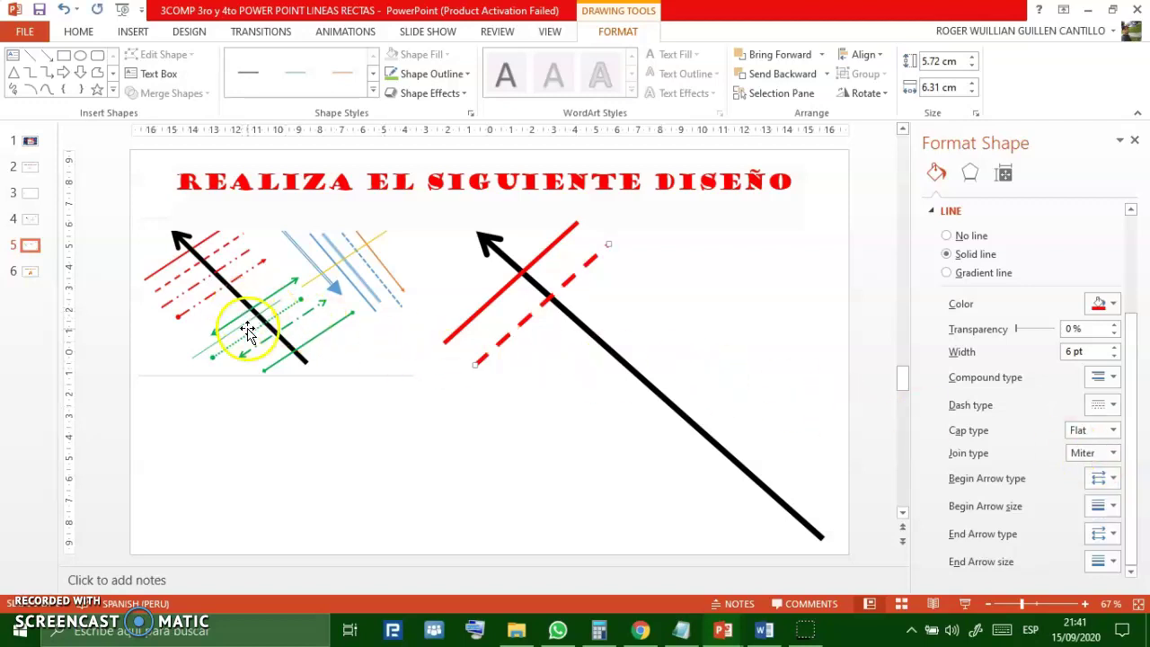
{"action": "mouse_move", "coordinate": [1075, 627]}
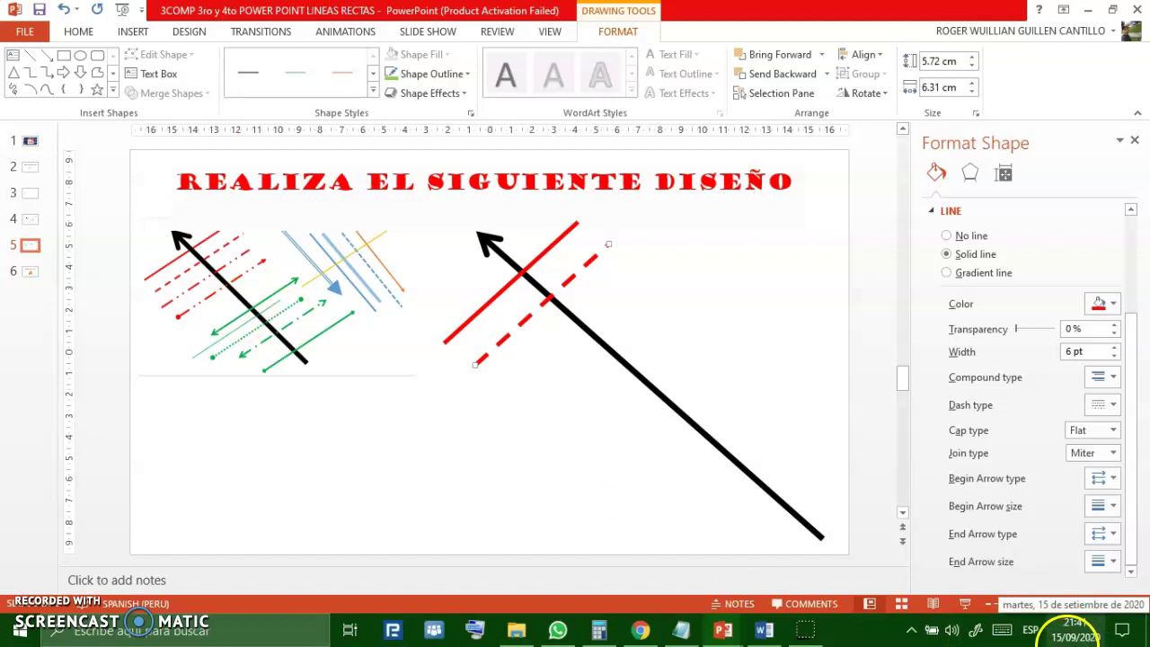
{"action": "key", "text": "ctrl+v"}
{"action": "mouse_move", "coordinate": [550, 361]}
{"action": "left_mouse_down"}
{"action": "mouse_move", "coordinate": [534, 329]}
{"action": "mouse_move", "coordinate": [558, 343]}
{"action": "left_mouse_up"}
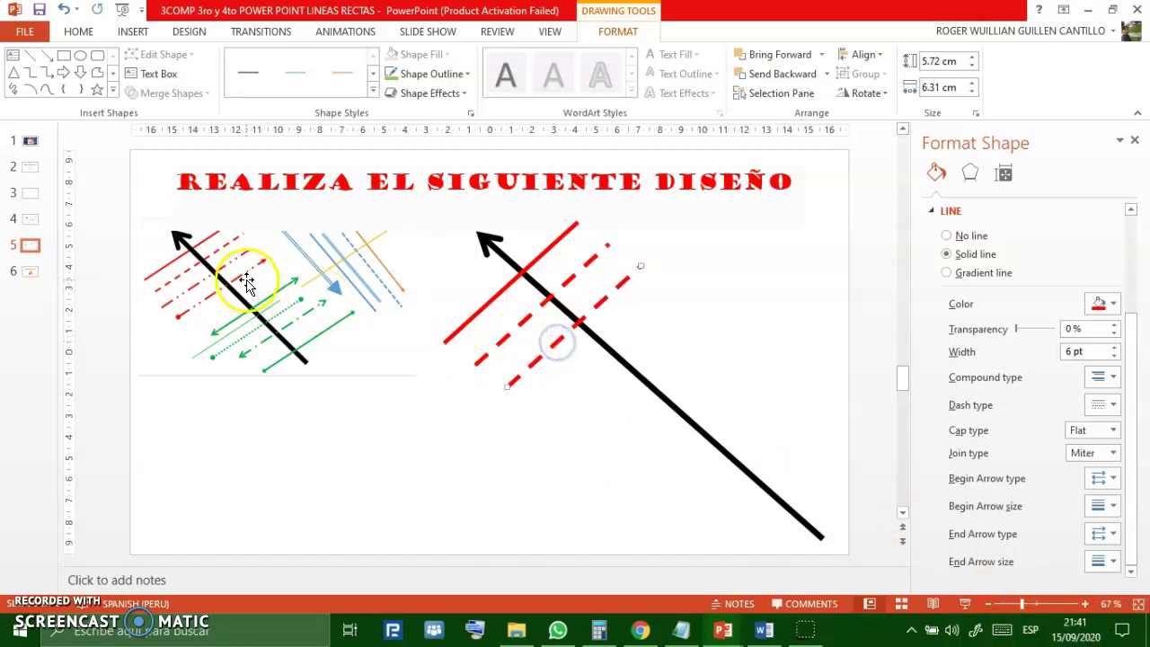
- Give the third red line the Long Dash Dot Dot dash pattern
{"action": "left_click", "coordinate": [1099, 405]}
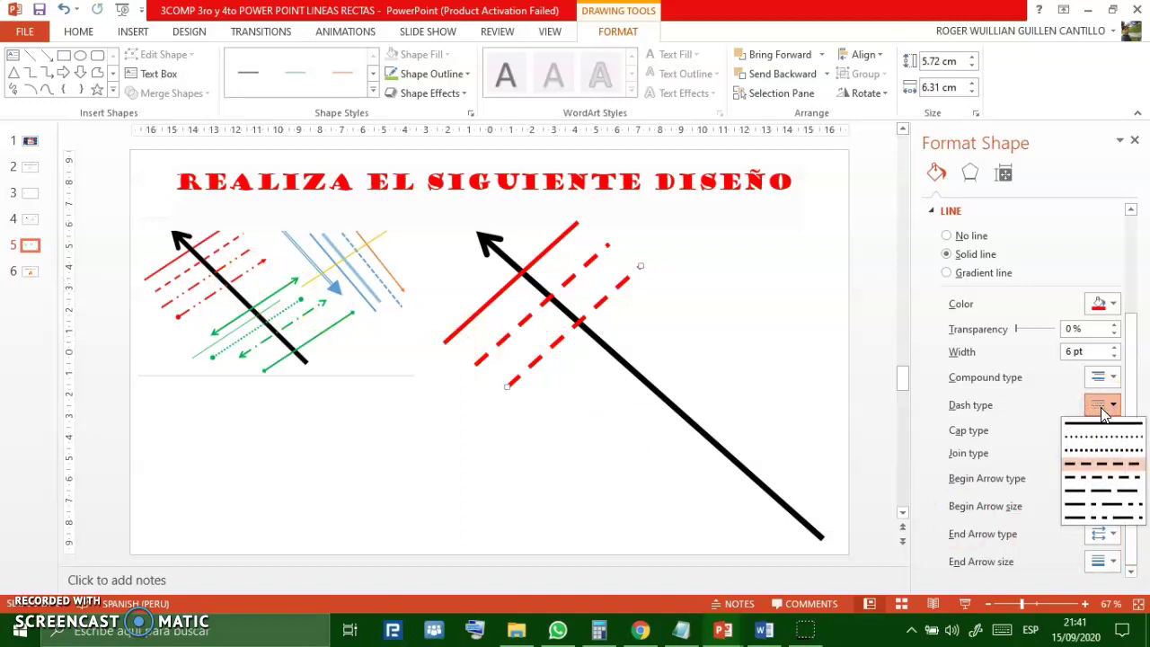
{"action": "left_click", "coordinate": [1117, 478]}
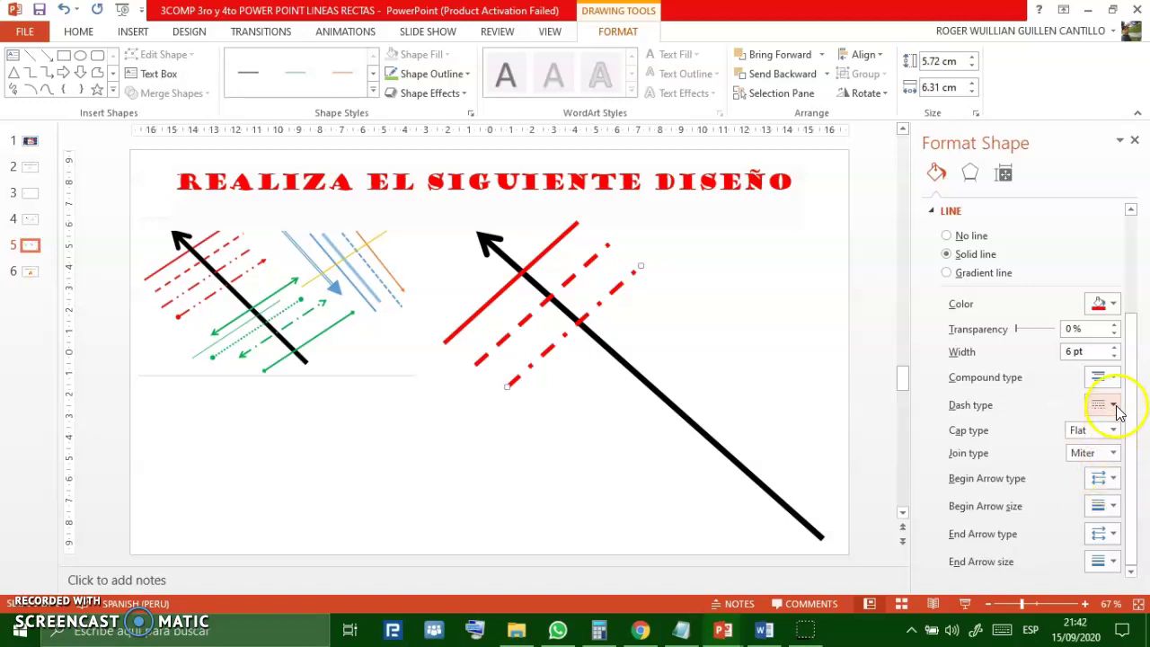
{"action": "left_click", "coordinate": [1114, 406]}
{"action": "left_click", "coordinate": [1117, 504]}
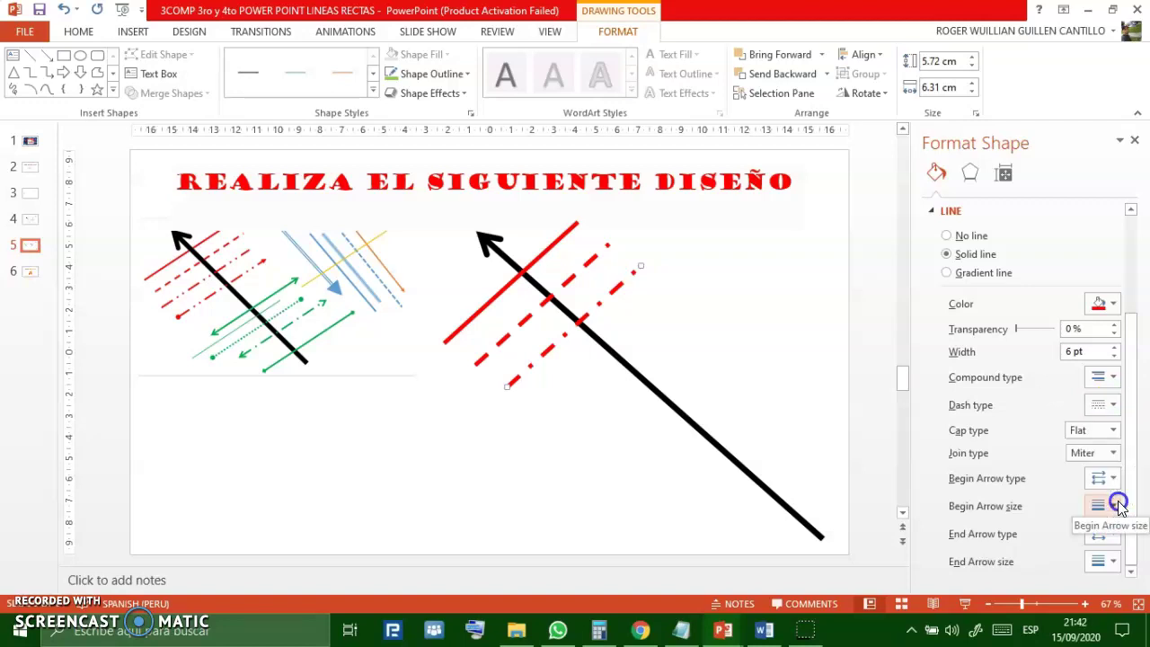
{"action": "left_click", "coordinate": [1114, 406]}
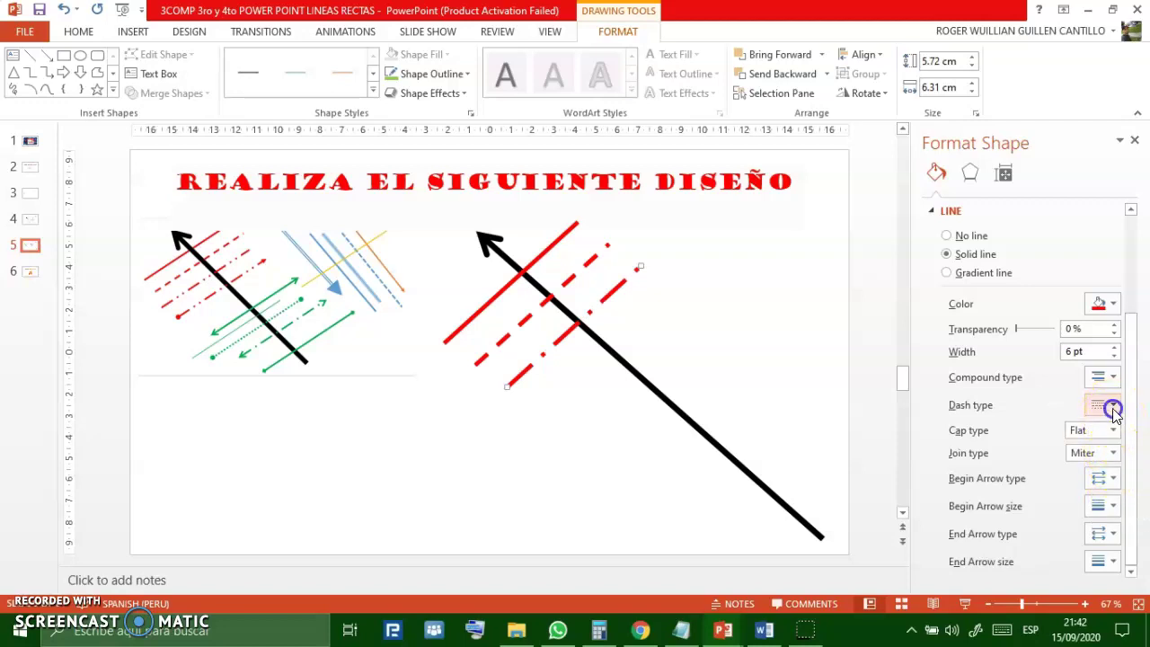
{"action": "left_click", "coordinate": [1112, 516]}
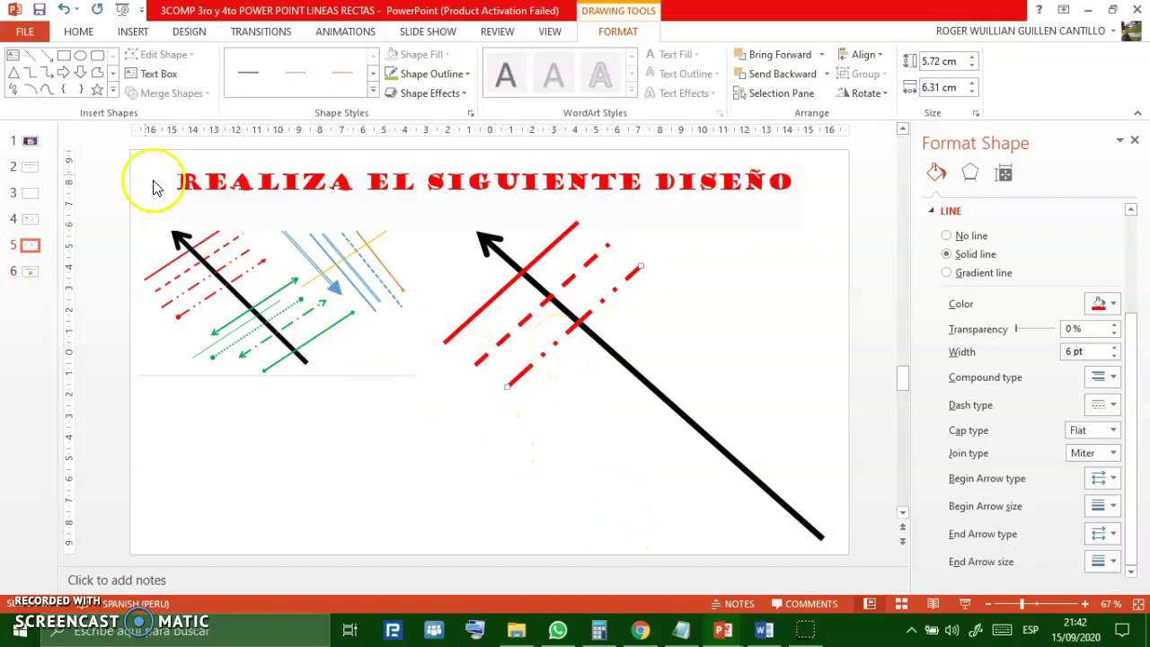
{"action": "left_click", "coordinate": [76, 32]}
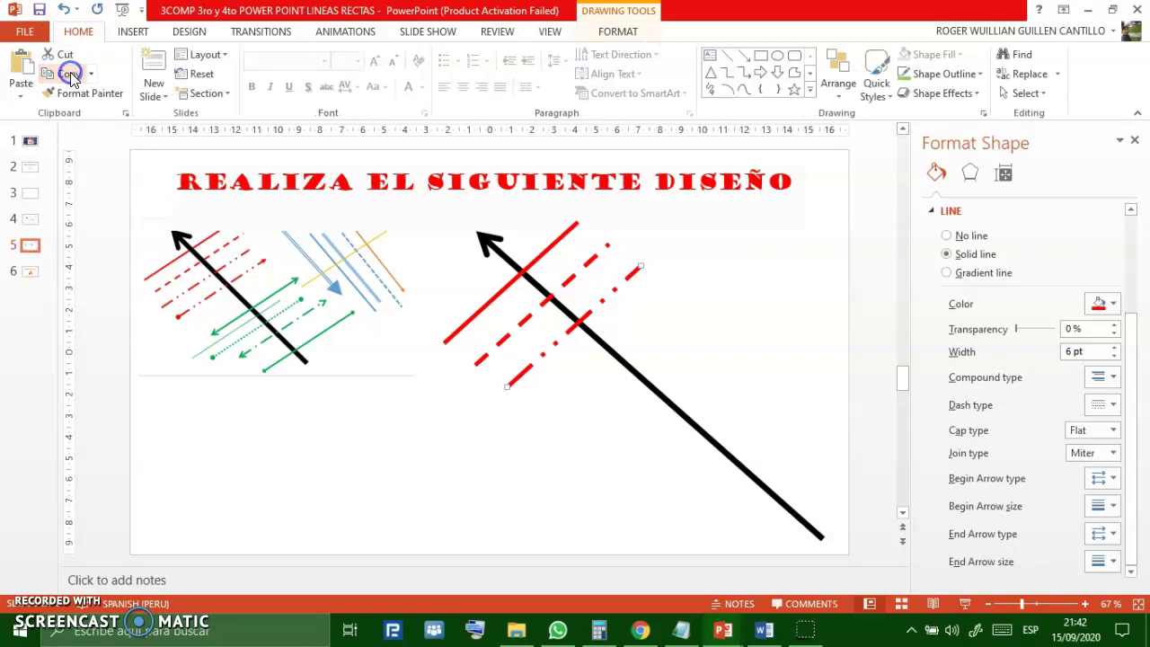
- Paste a fourth red dash-dot line below, with an oval start and arrowhead end
{"action": "left_click", "coordinate": [20, 67]}
{"action": "left_click_drag", "start_coordinate": [603, 321], "coordinate": [617, 341]}
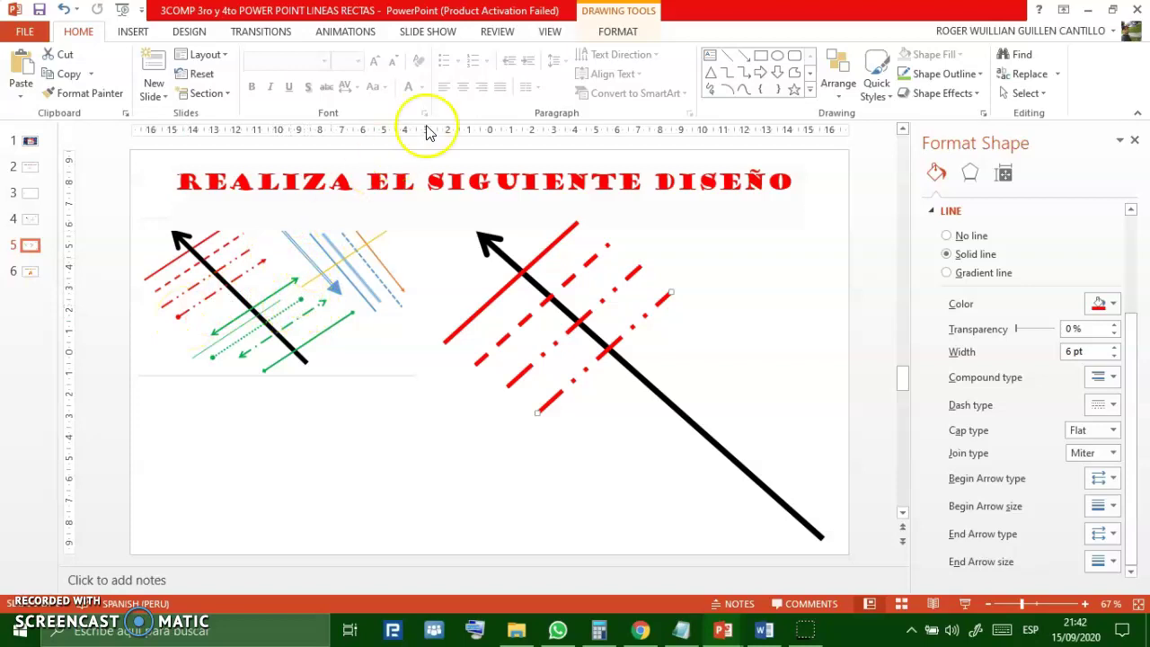
{"action": "left_click", "coordinate": [607, 34]}
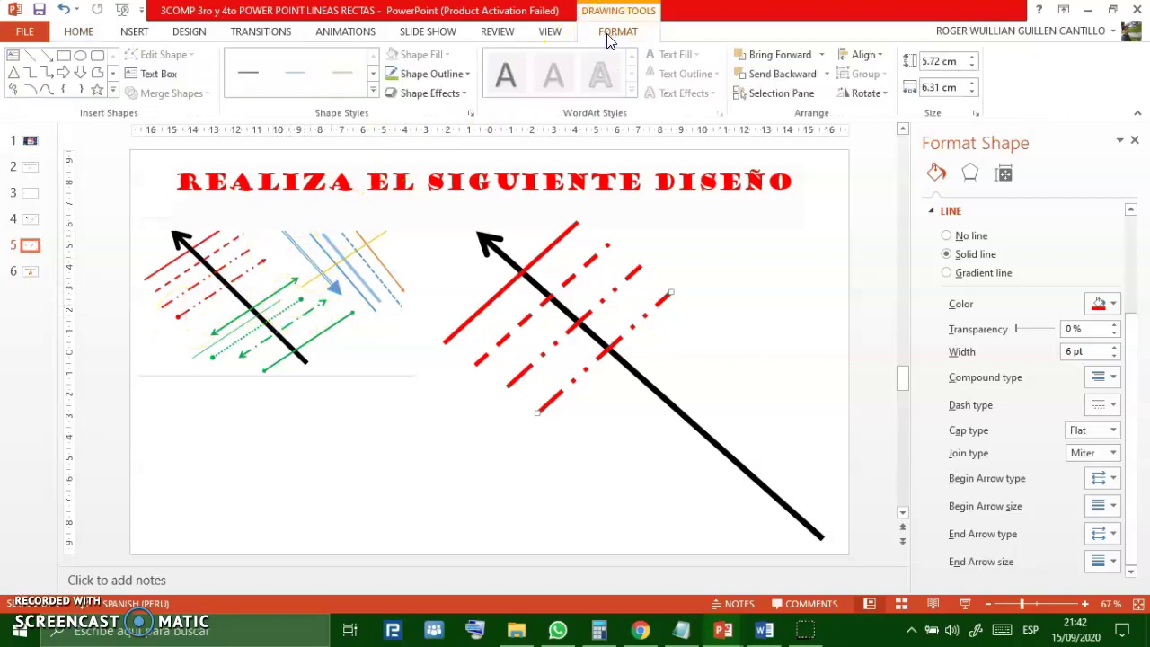
{"action": "left_click", "coordinate": [432, 75]}
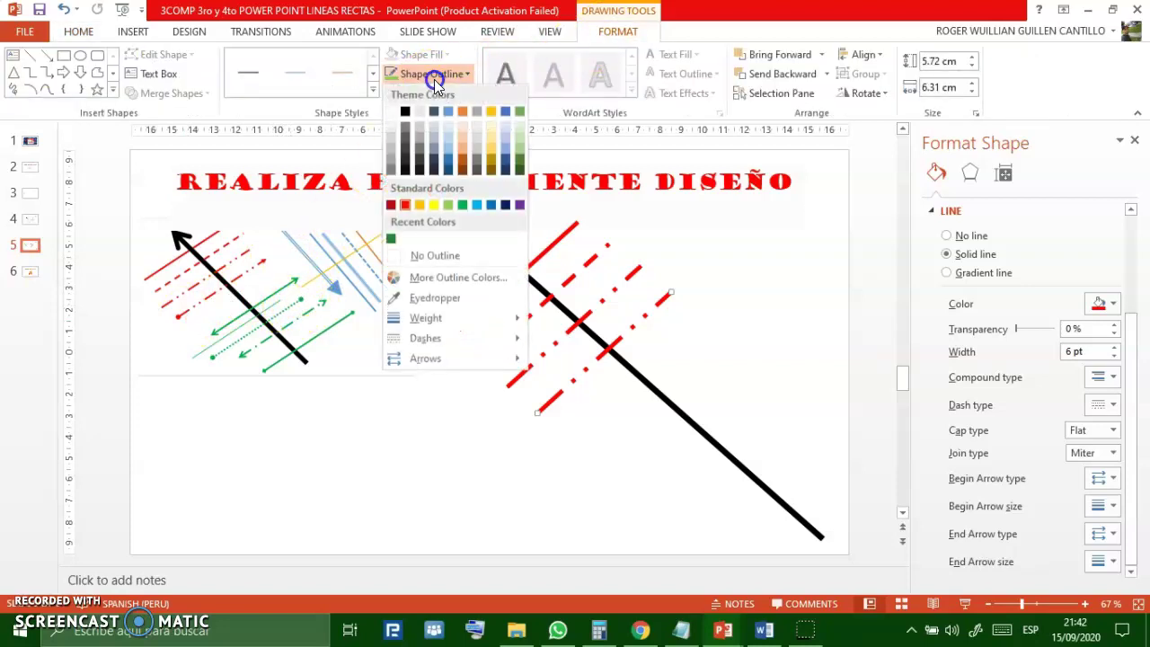
{"action": "left_click", "coordinate": [446, 360]}
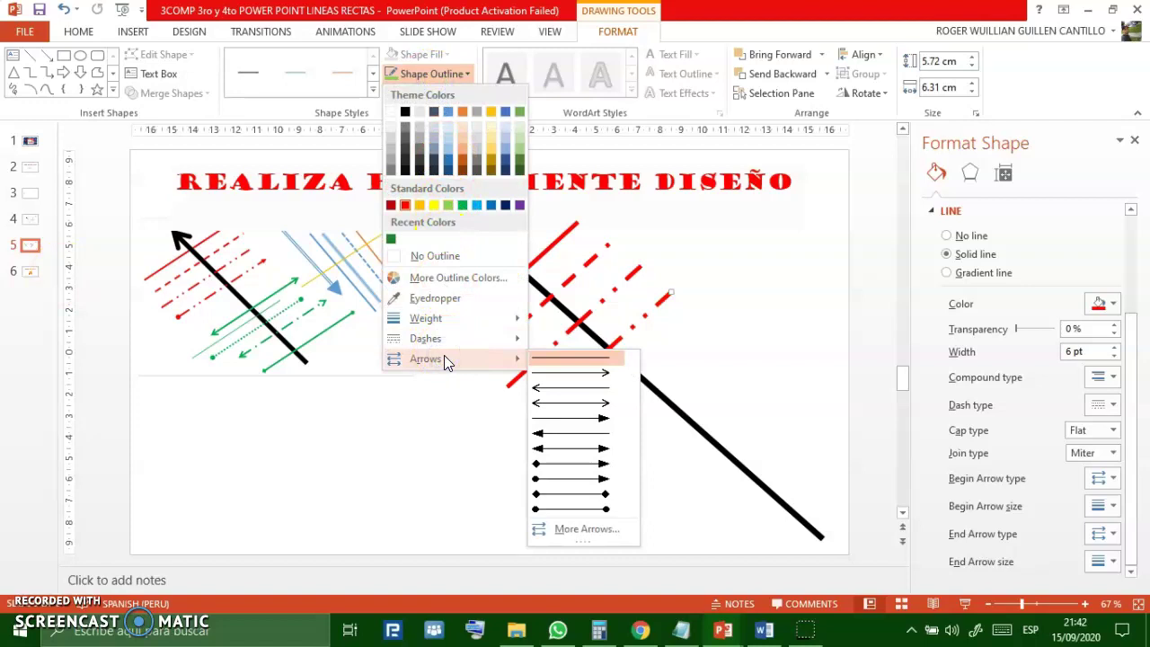
{"action": "left_click", "coordinate": [560, 478]}
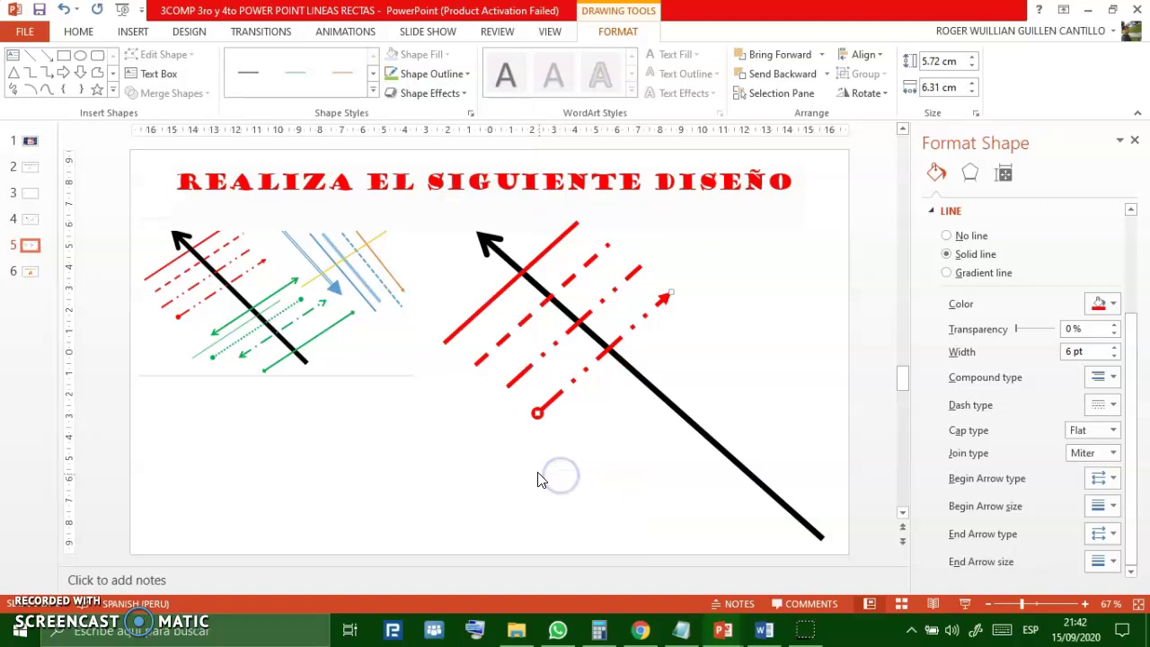
{"action": "left_click", "coordinate": [350, 515]}
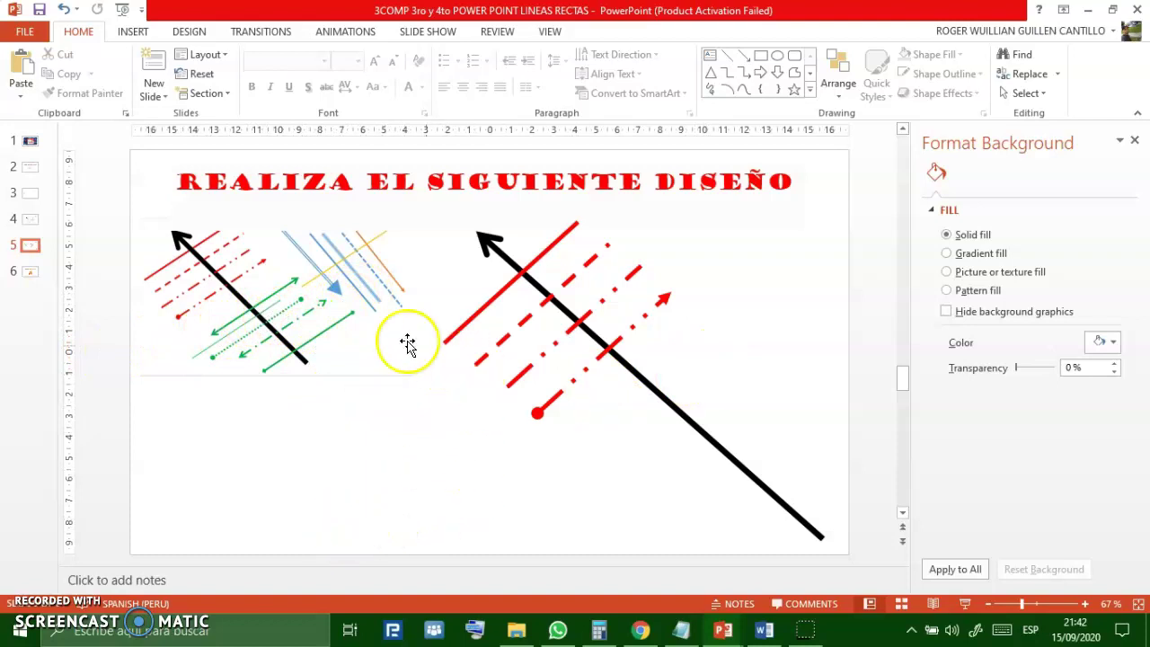
{"action": "left_click", "coordinate": [349, 290]}
{"action": "scroll", "coordinate": [349, 290], "scroll_direction": "up", "scroll_amount": 2}
{"action": "scroll", "coordinate": [348, 289], "scroll_direction": "up", "scroll_amount": 5}
{"action": "scroll", "coordinate": [349, 290], "scroll_direction": "up", "scroll_amount": 5}
{"action": "scroll", "coordinate": [351, 295], "scroll_direction": "down", "scroll_amount": 3}
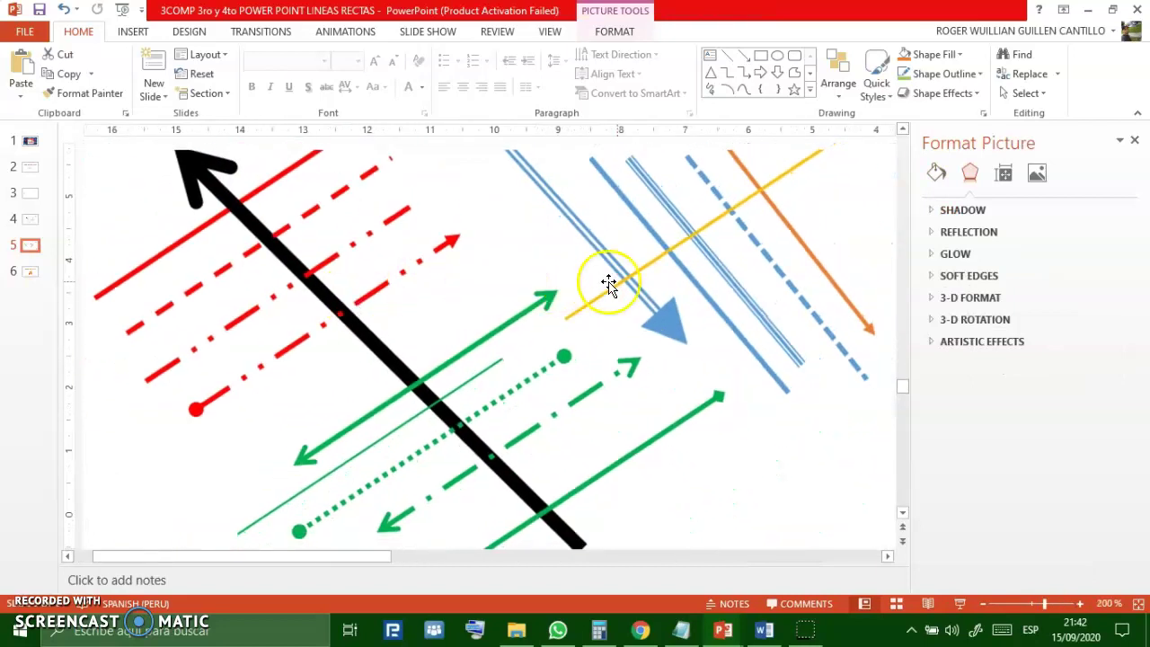
{"action": "scroll", "coordinate": [629, 283], "scroll_direction": "up", "scroll_amount": 1}
{"action": "scroll", "coordinate": [645, 284], "scroll_direction": "up", "scroll_amount": 1}
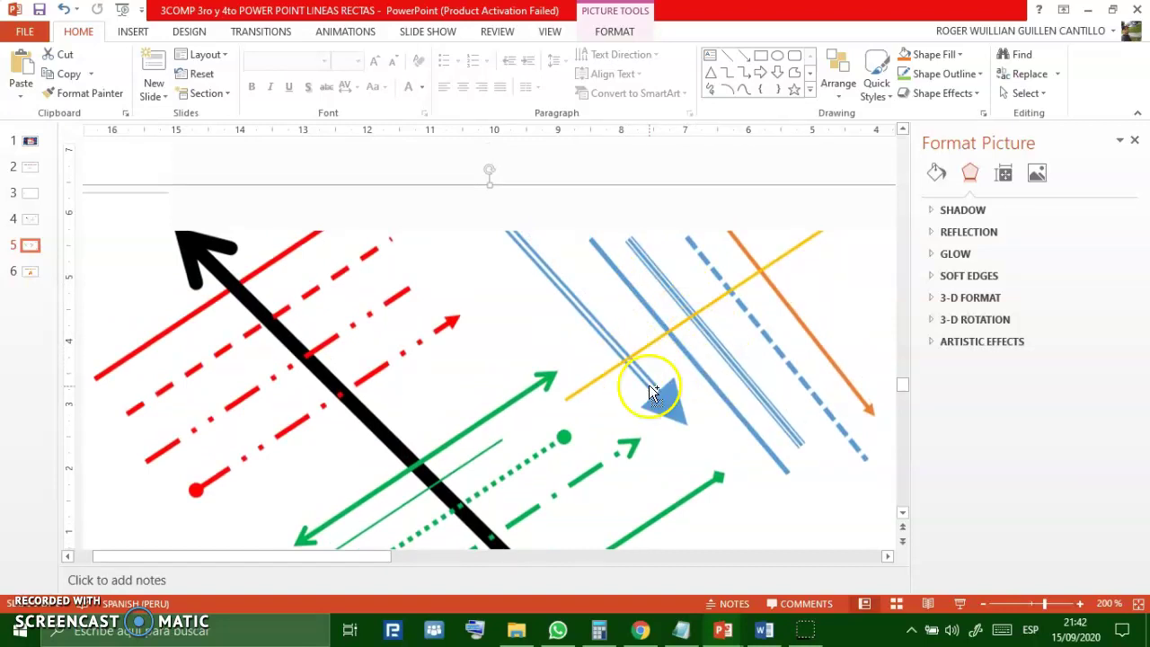
{"action": "scroll", "coordinate": [649, 384], "scroll_direction": "down", "scroll_amount": 5}
{"action": "scroll", "coordinate": [648, 384], "scroll_direction": "down", "scroll_amount": 5}
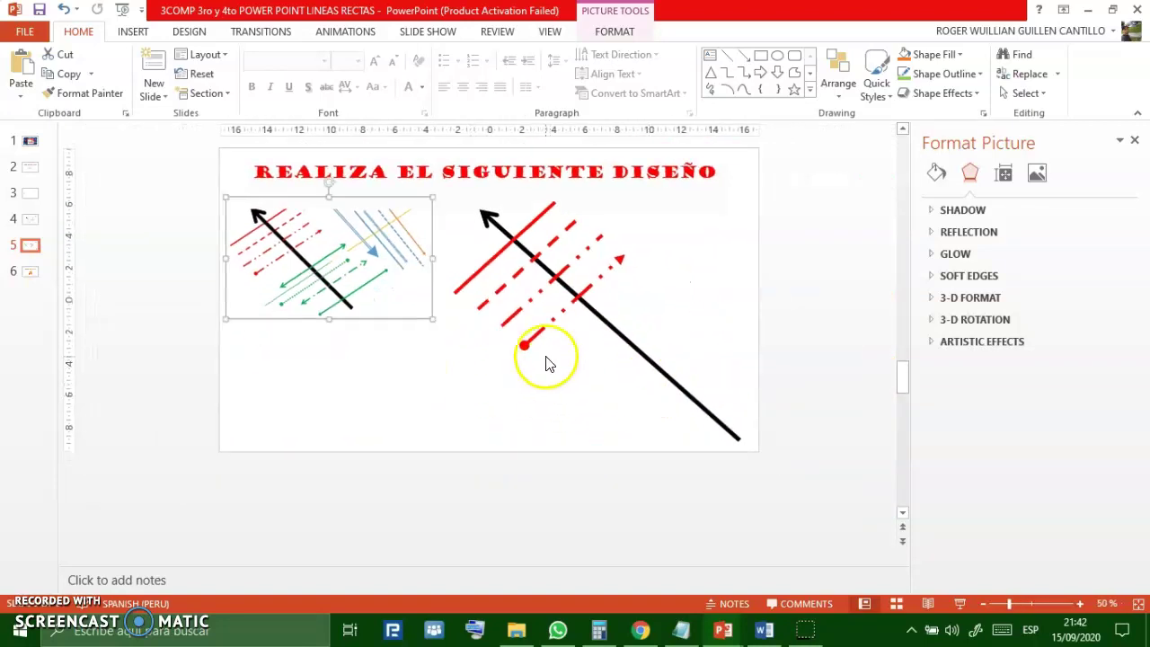
- Draw a new blue line at the top right of slide 5
{"action": "left_click", "coordinate": [728, 57]}
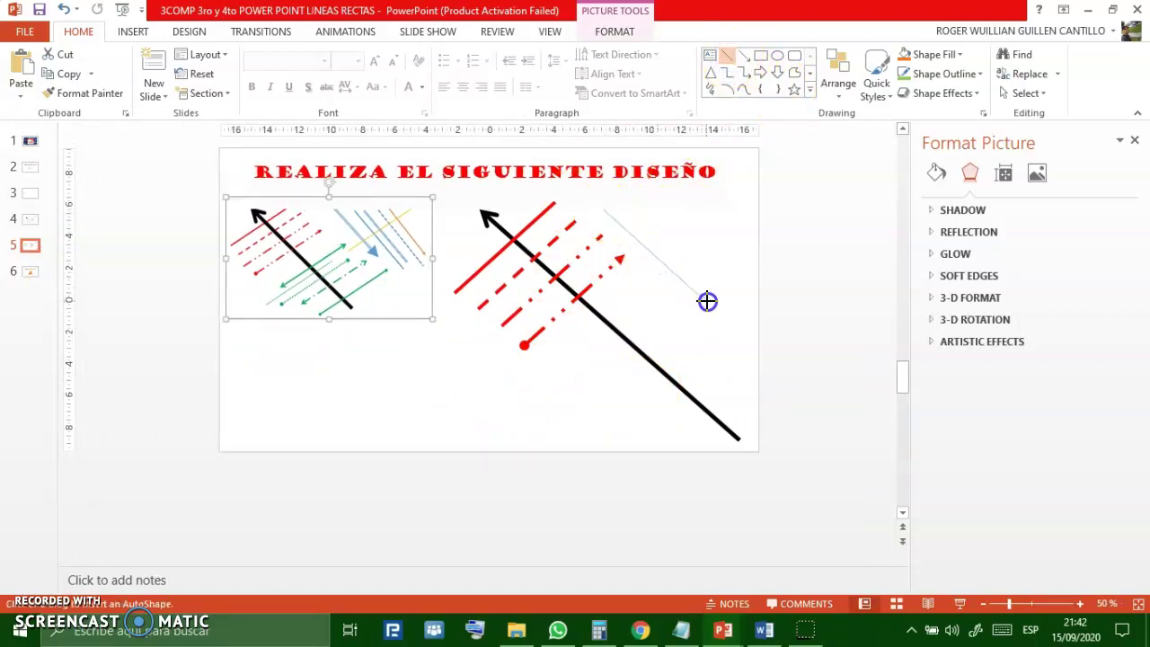
{"action": "left_click_drag", "start_coordinate": [708, 301], "coordinate": [705, 300]}
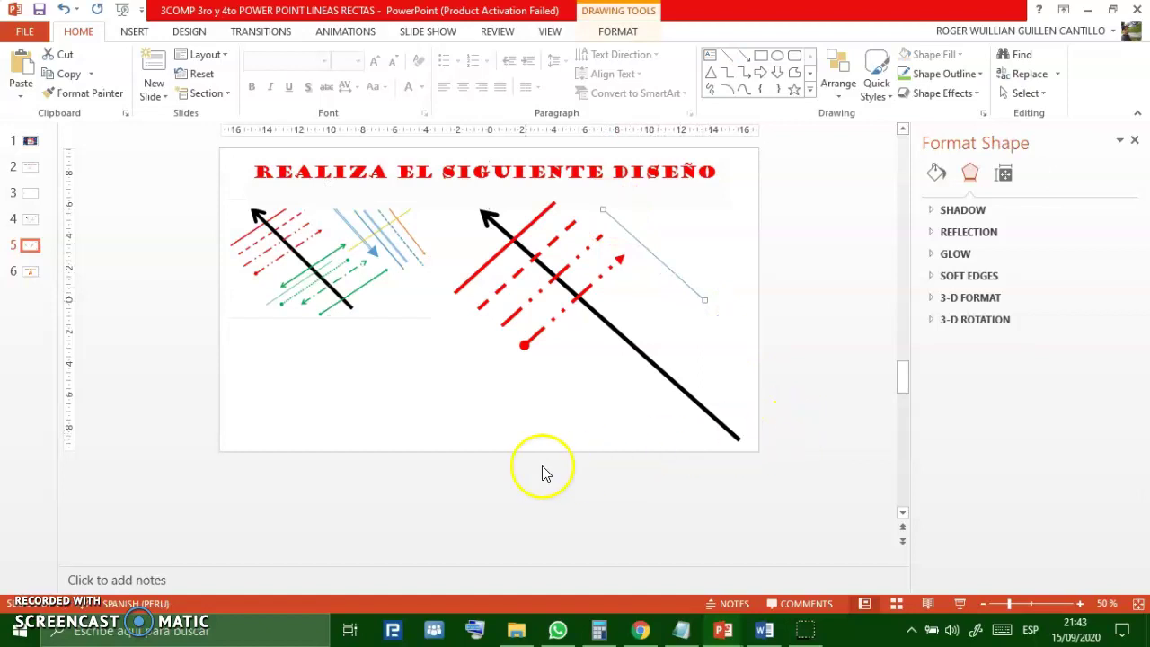
{"action": "left_click", "coordinate": [618, 30]}
{"action": "left_click", "coordinate": [440, 73]}
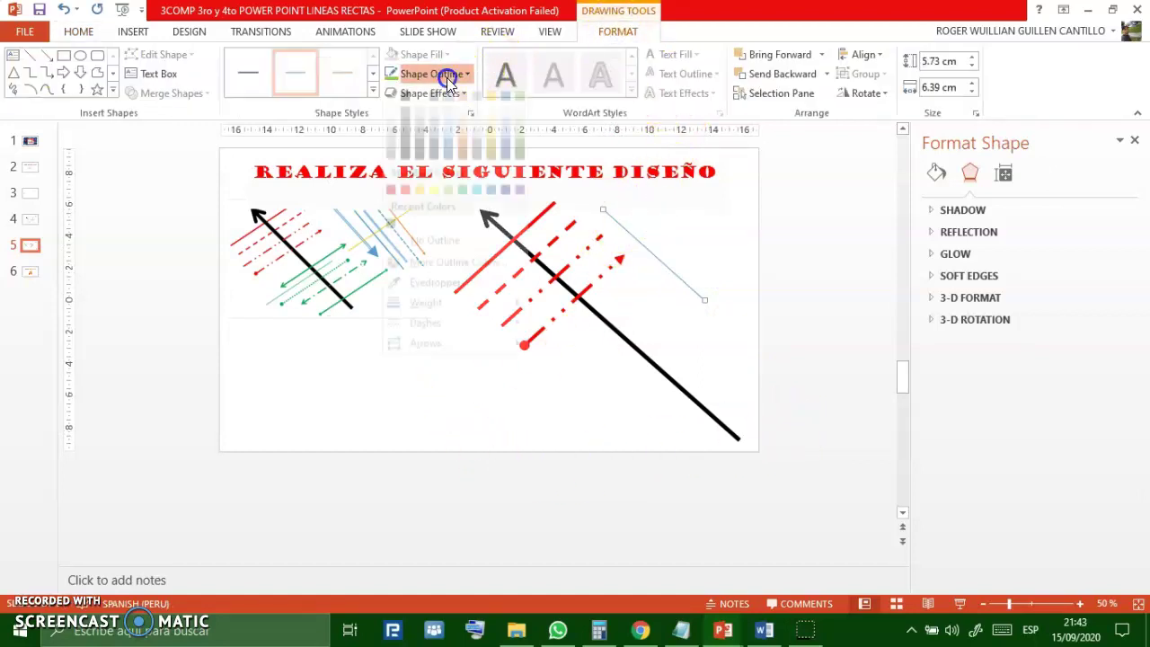
{"action": "left_click", "coordinate": [452, 320]}
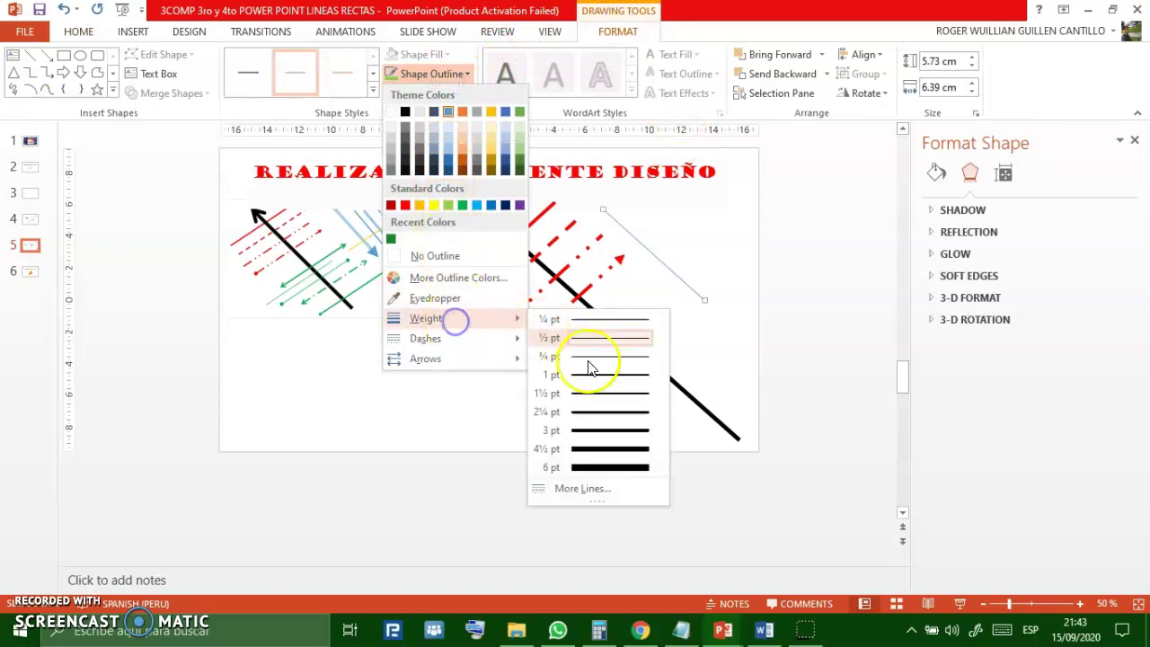
{"action": "left_click", "coordinate": [584, 493]}
{"action": "scroll", "coordinate": [1109, 530], "scroll_direction": "down", "scroll_amount": 2}
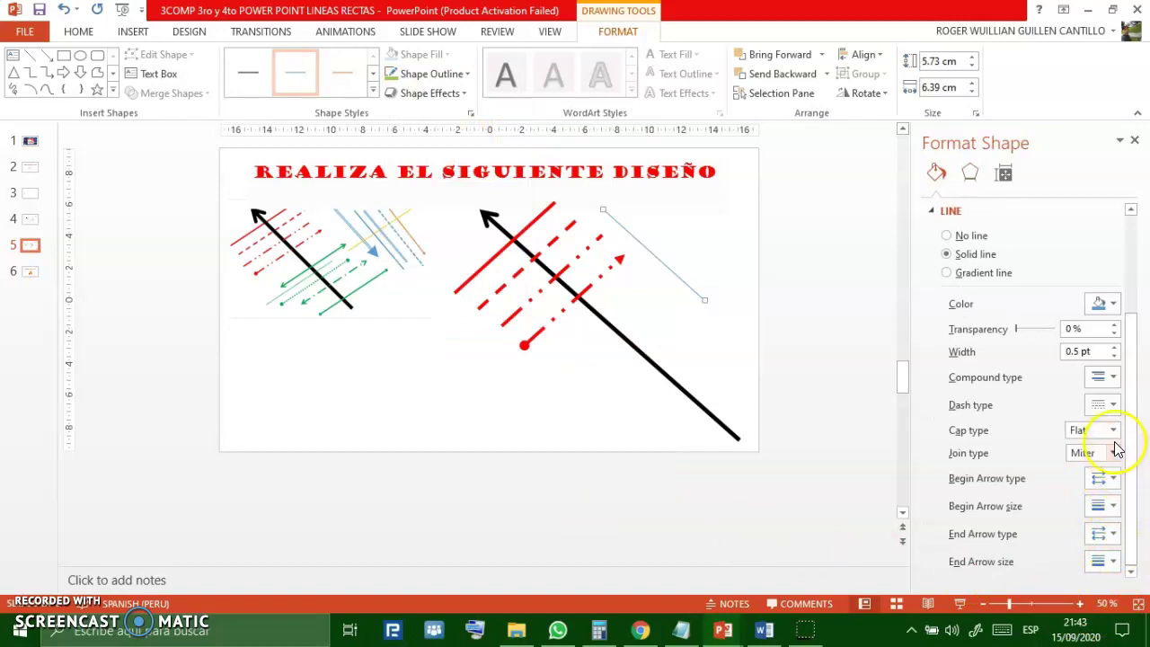
- Make the blue line a double compound stroke, 7.25 pt, with an end arrowhead
{"action": "left_click", "coordinate": [1112, 378]}
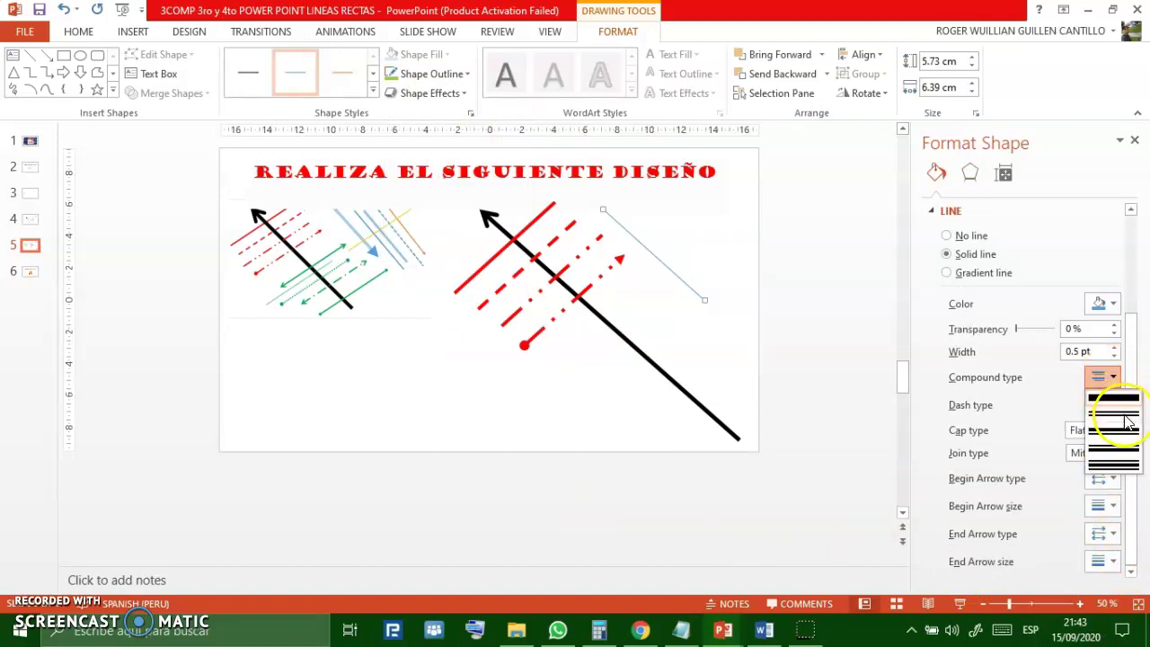
{"action": "left_click", "coordinate": [1127, 420]}
{"action": "left_click", "coordinate": [1106, 357]}
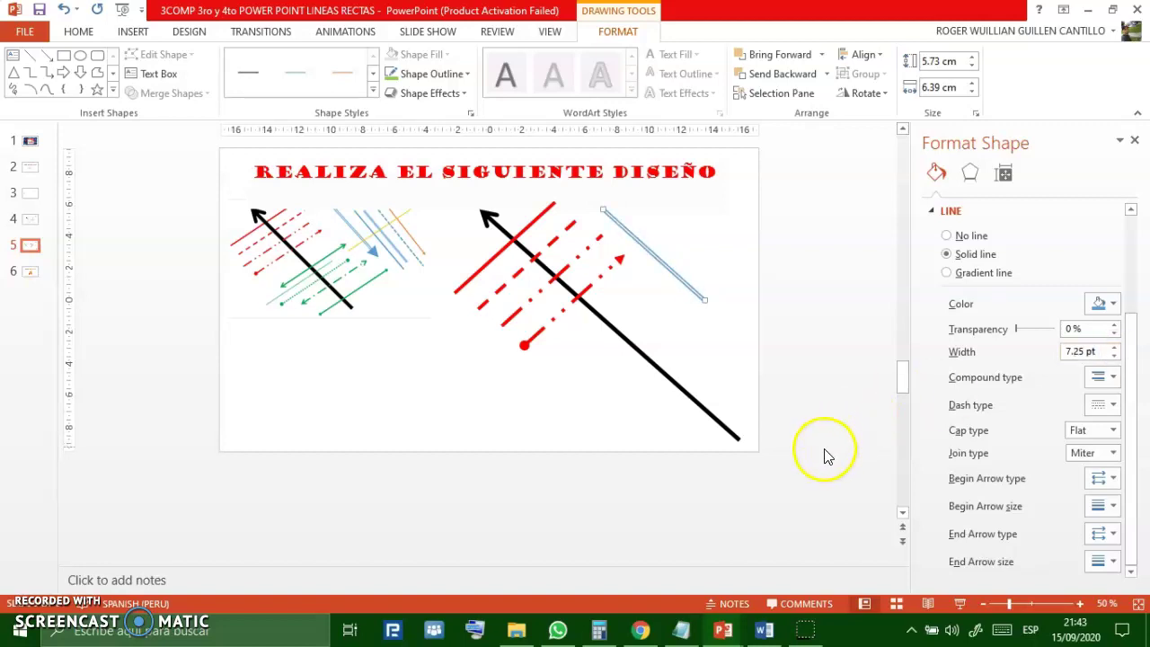
{"action": "left_click", "coordinate": [1112, 535]}
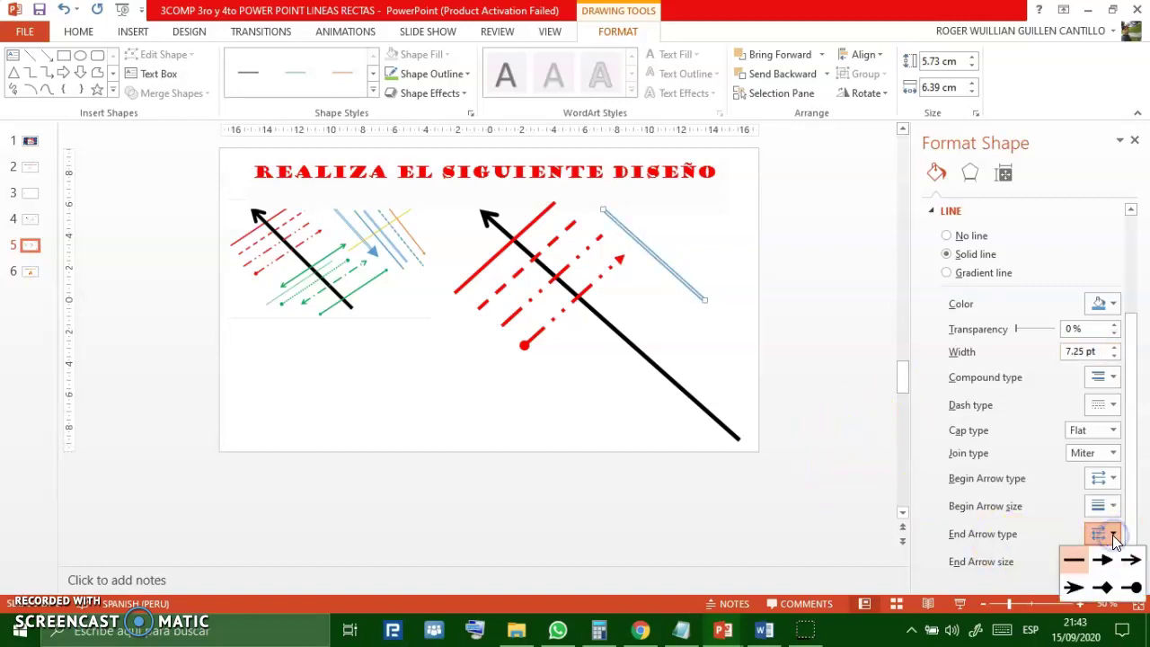
{"action": "left_click", "coordinate": [1111, 561]}
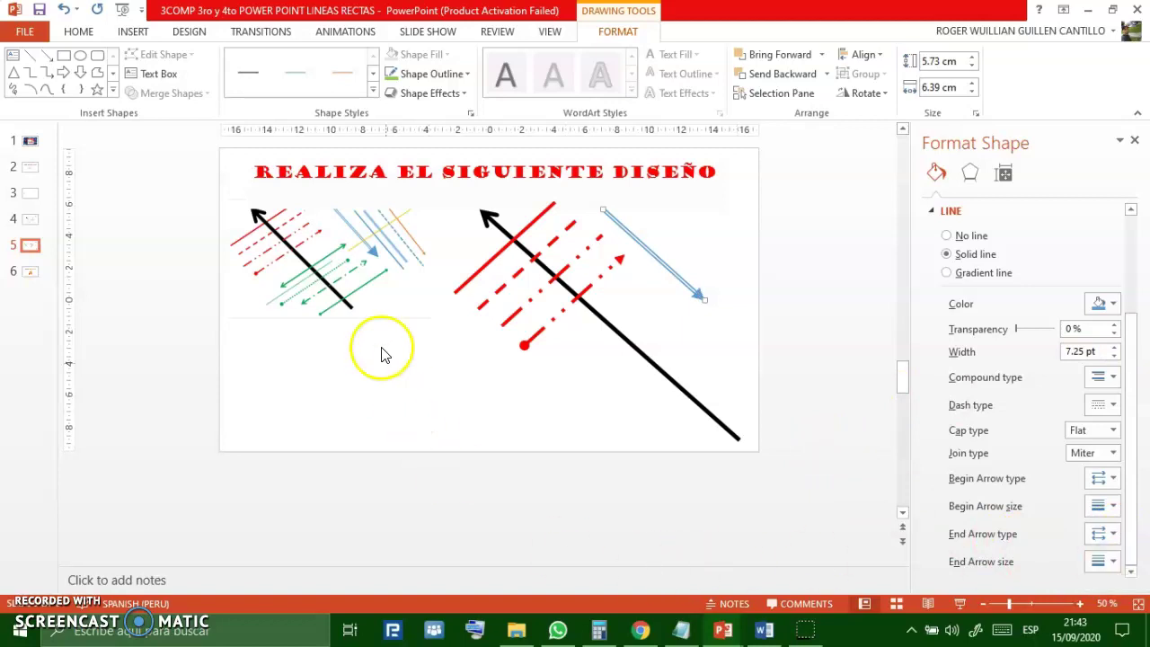
- Select the reference design picture and zoom in to inspect it
{"action": "scroll", "coordinate": [394, 248], "scroll_direction": "up", "scroll_amount": 5}
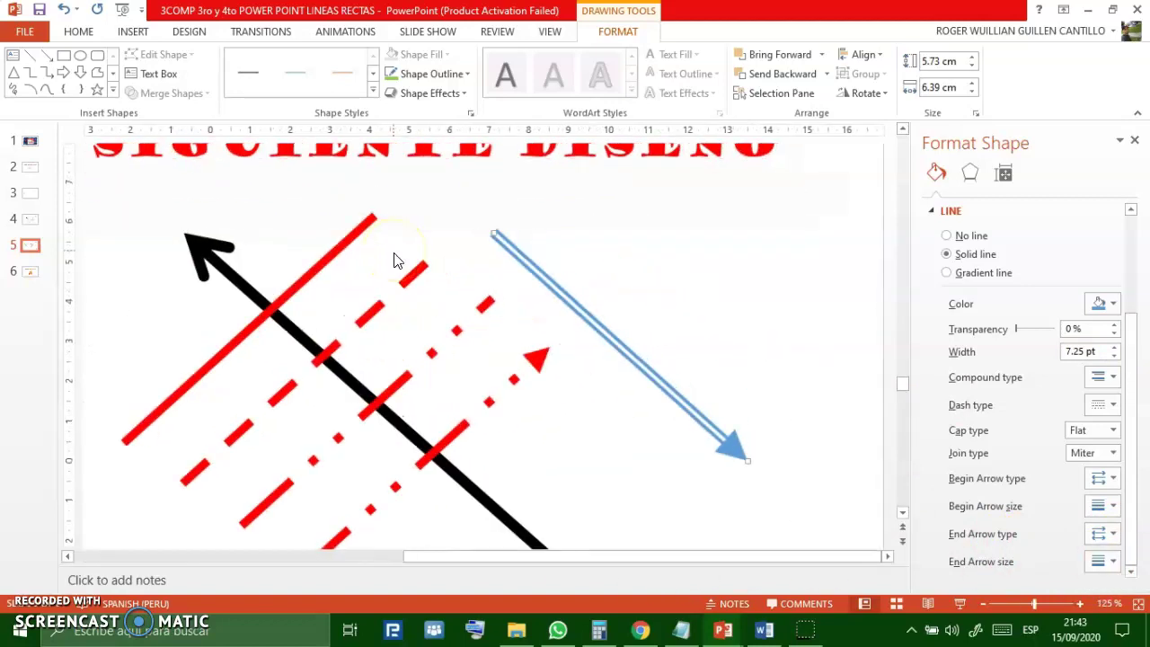
{"action": "scroll", "coordinate": [395, 257], "scroll_direction": "down", "scroll_amount": 3}
{"action": "left_click", "coordinate": [299, 297]}
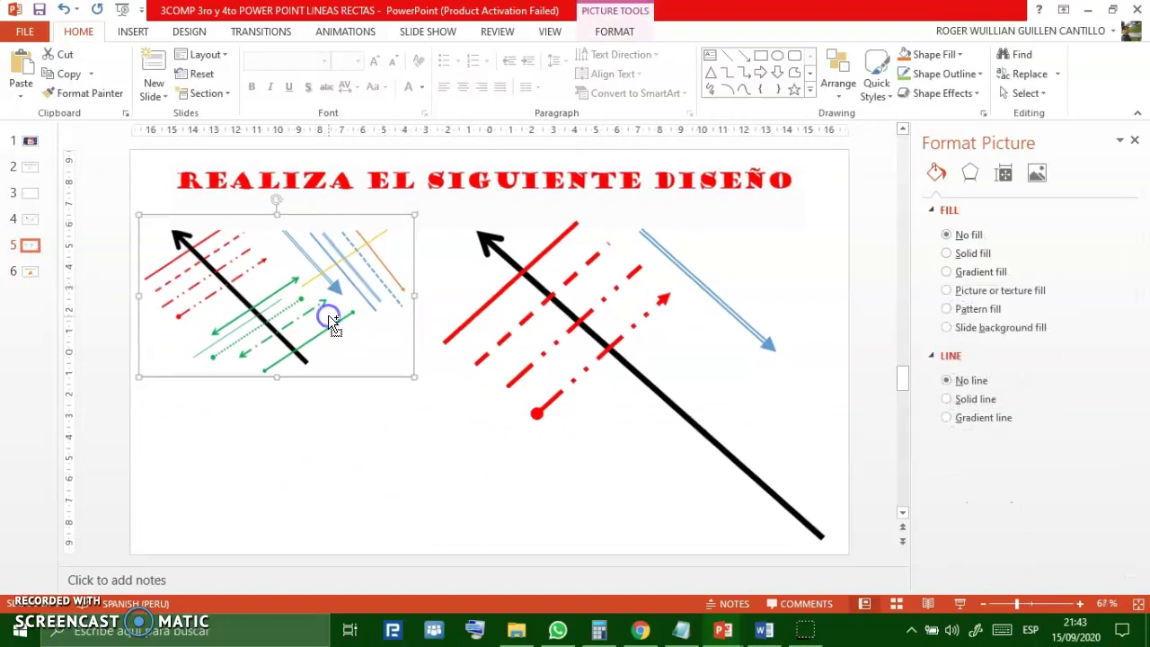
{"action": "scroll", "coordinate": [328, 312], "scroll_direction": "up", "scroll_amount": 3}
{"action": "scroll", "coordinate": [332, 316], "scroll_direction": "up", "scroll_amount": 2}
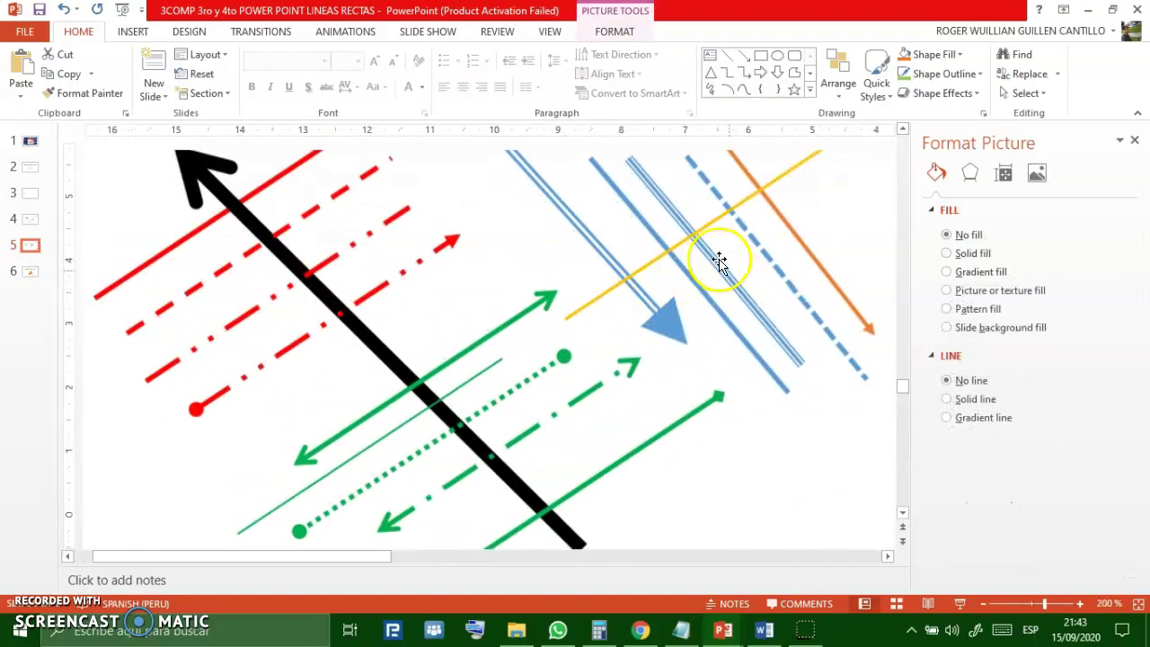
{"action": "scroll", "coordinate": [730, 290], "scroll_direction": "down", "scroll_amount": 5}
{"action": "scroll", "coordinate": [739, 310], "scroll_direction": "down", "scroll_amount": 2}
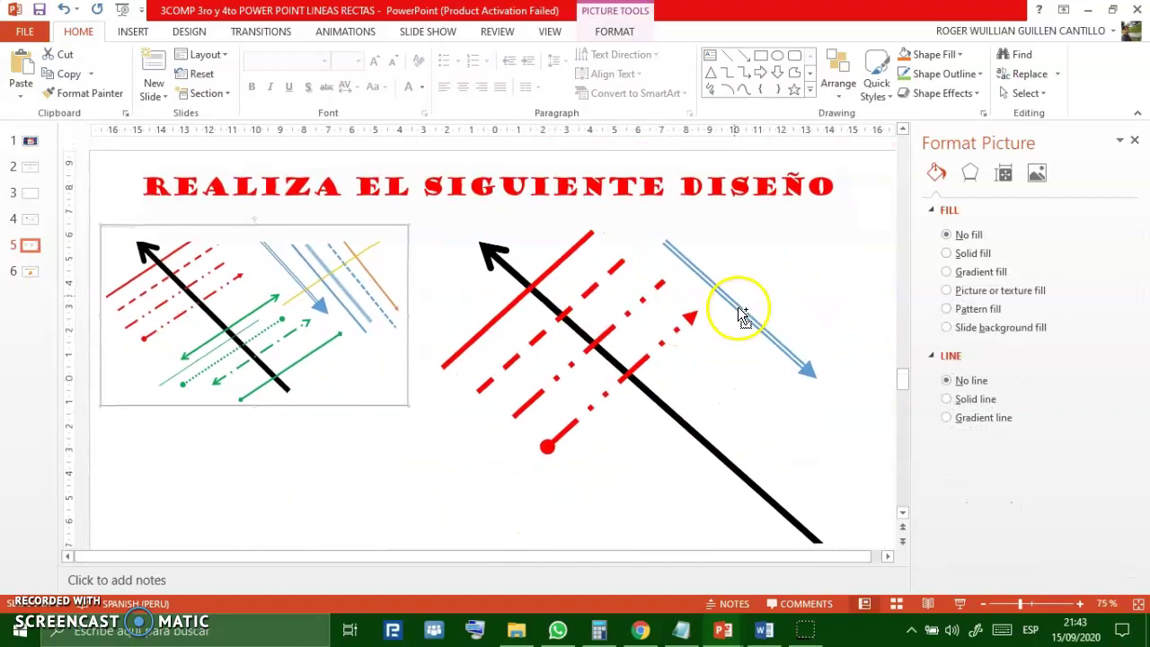
{"action": "scroll", "coordinate": [768, 328], "scroll_direction": "down", "scroll_amount": 2}
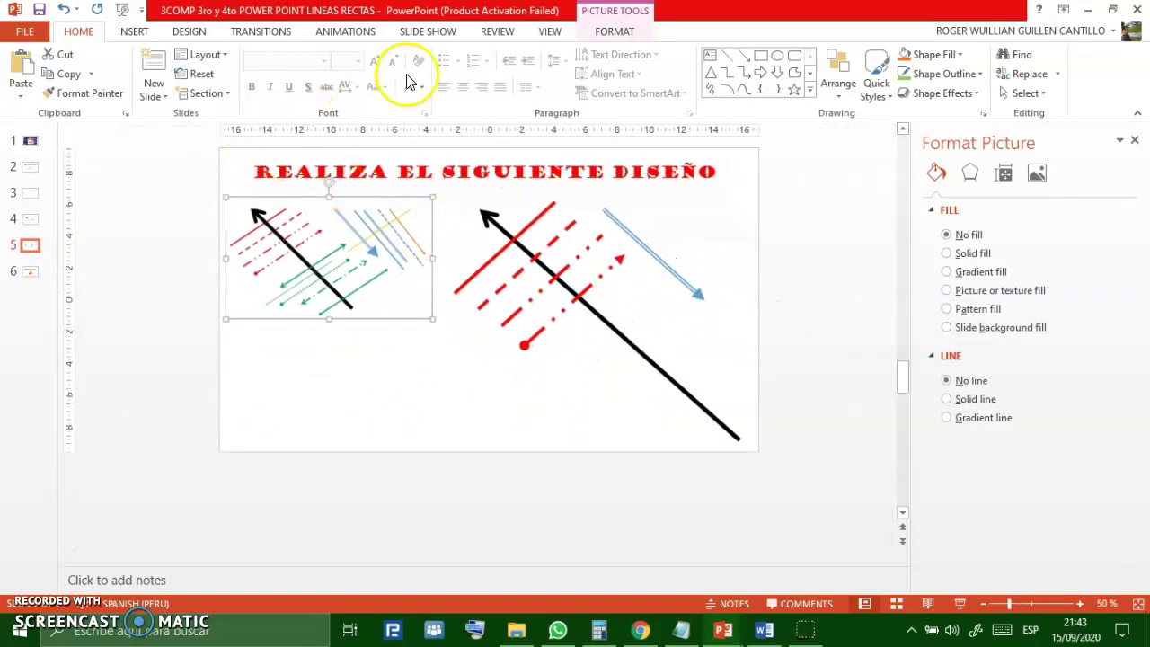
- Draw a diagonal line beside the blue arrow with a 10 pt triple compound stroke
{"action": "left_click", "coordinate": [732, 55]}
{"action": "left_click_drag", "start_coordinate": [643, 195], "coordinate": [688, 242]}
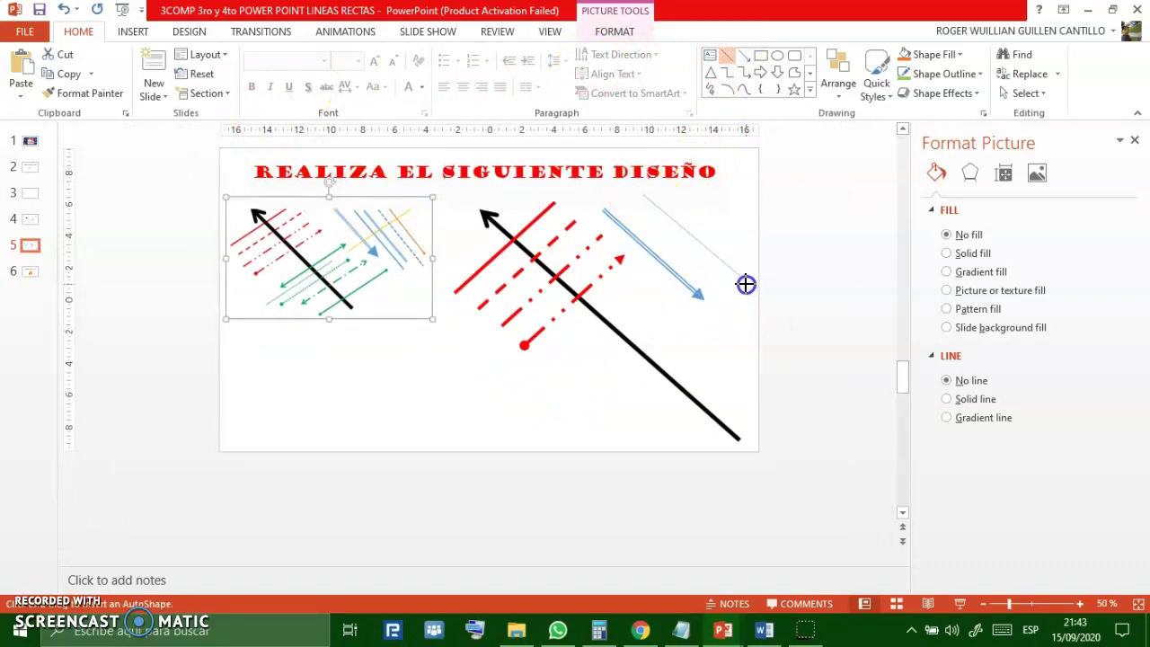
{"action": "left_click_drag", "start_coordinate": [746, 283], "coordinate": [745, 280]}
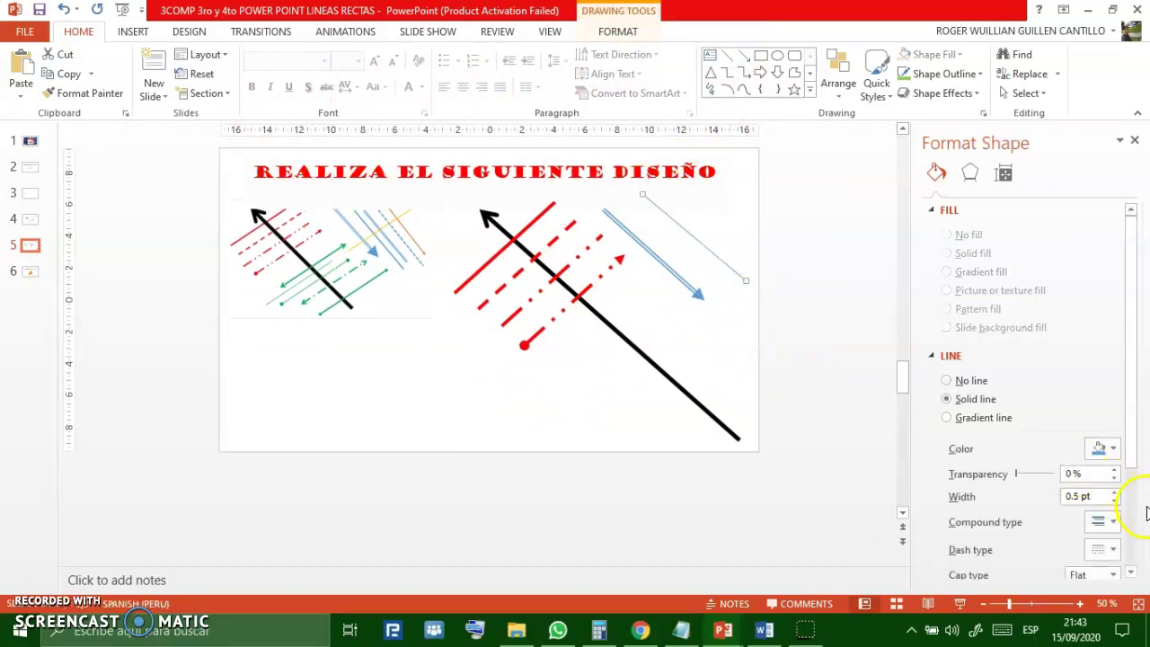
{"action": "scroll", "coordinate": [1146, 512], "scroll_direction": "down", "scroll_amount": 3}
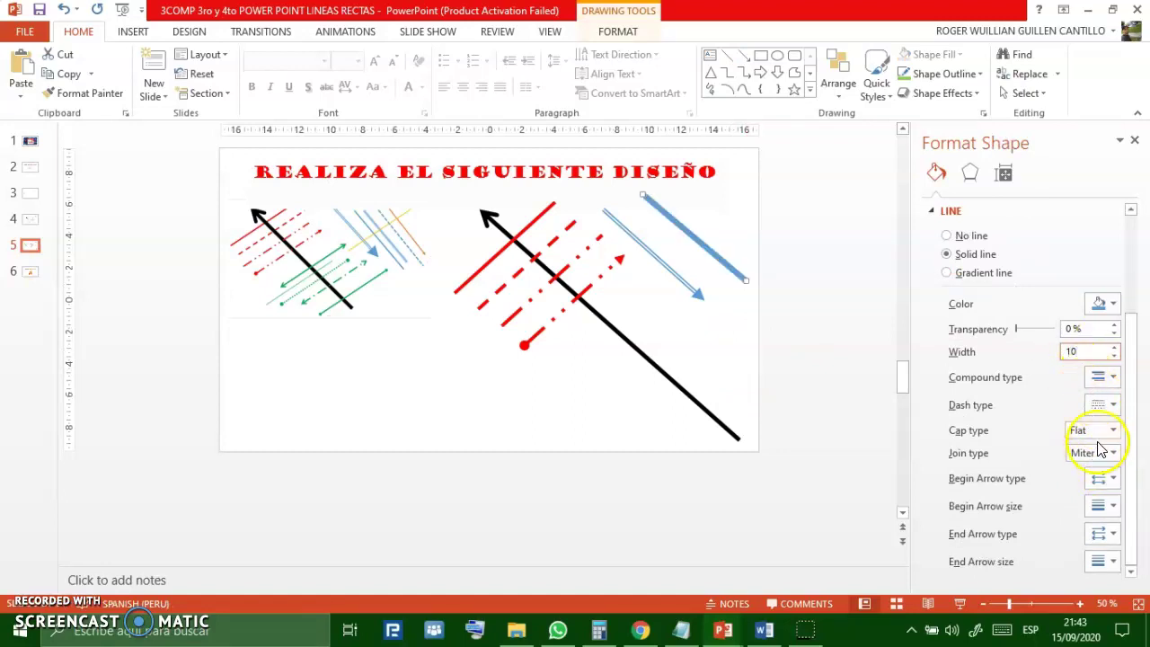
{"action": "left_click", "coordinate": [1105, 378]}
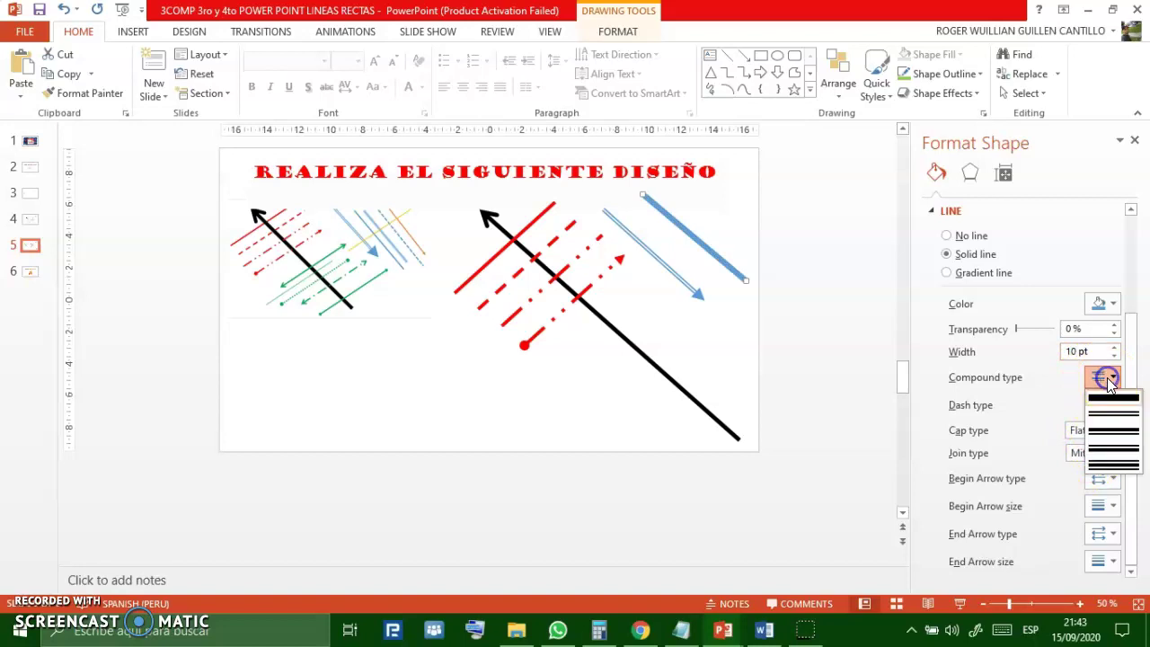
{"action": "left_click", "coordinate": [1118, 465]}
{"action": "scroll", "coordinate": [724, 318], "scroll_direction": "up", "scroll_amount": 5}
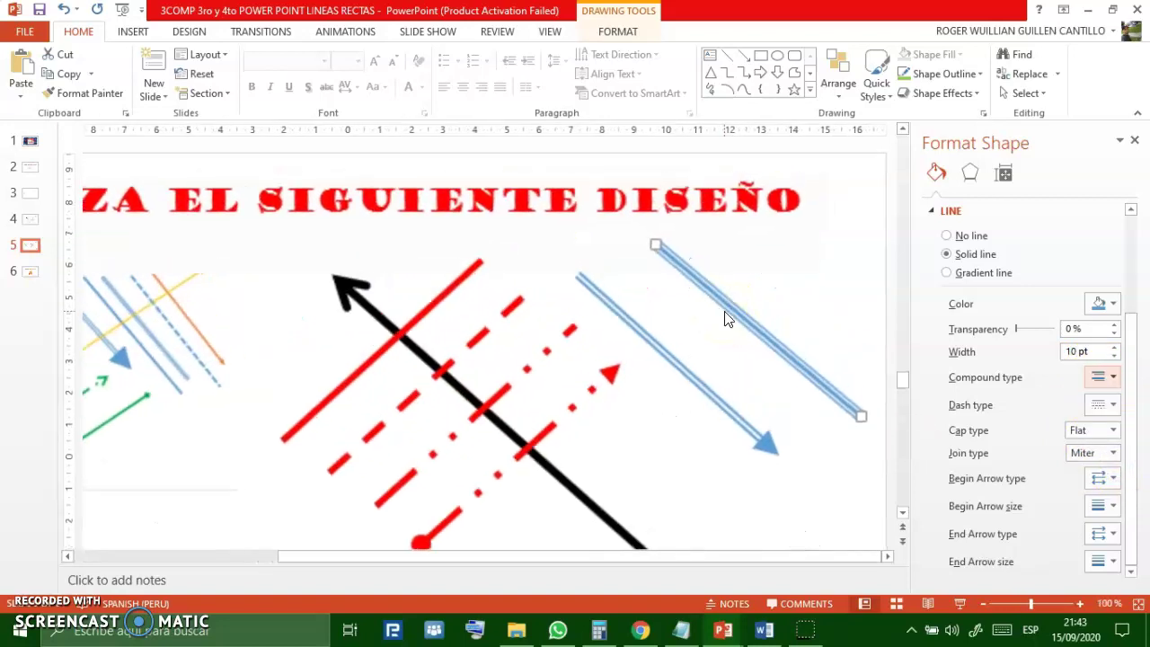
{"action": "scroll", "coordinate": [269, 341], "scroll_direction": "down", "scroll_amount": 5}
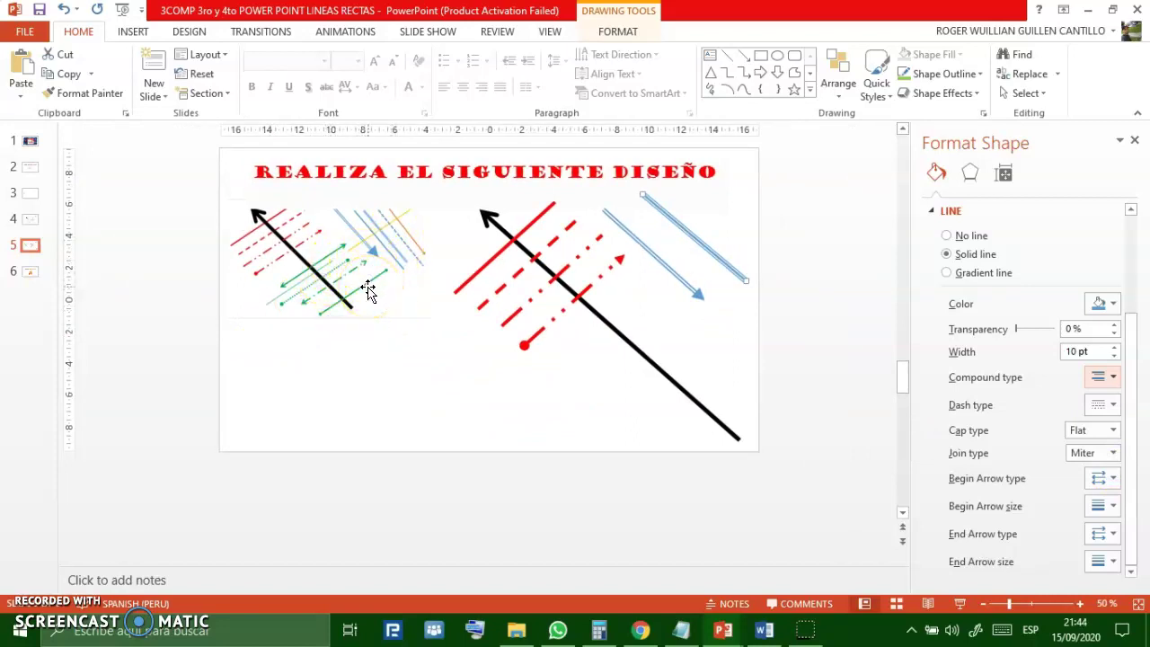
- Select the reference picture on the left and zoom in to compare it
{"action": "scroll", "coordinate": [357, 295], "scroll_direction": "up", "scroll_amount": 5}
{"action": "scroll", "coordinate": [239, 340], "scroll_direction": "down", "scroll_amount": 5}
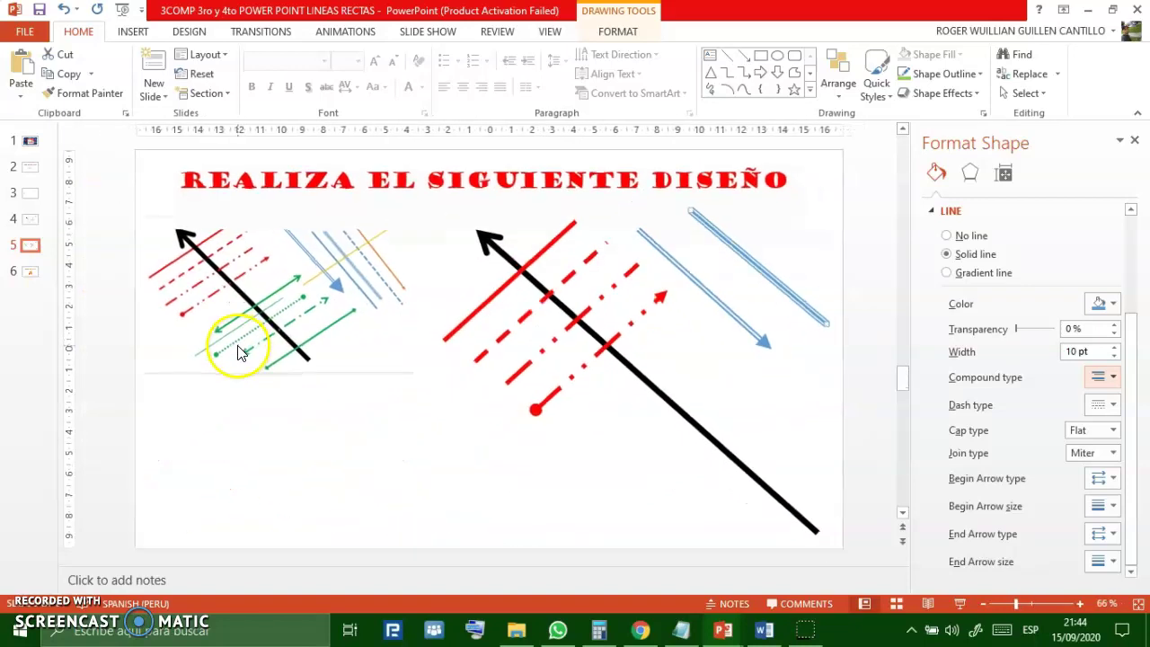
{"action": "left_click", "coordinate": [276, 366]}
{"action": "scroll", "coordinate": [278, 364], "scroll_direction": "up", "scroll_amount": 3}
{"action": "scroll", "coordinate": [277, 365], "scroll_direction": "up", "scroll_amount": 2}
{"action": "scroll", "coordinate": [278, 365], "scroll_direction": "up", "scroll_amount": 2}
{"action": "scroll", "coordinate": [439, 371], "scroll_direction": "down", "scroll_amount": 3}
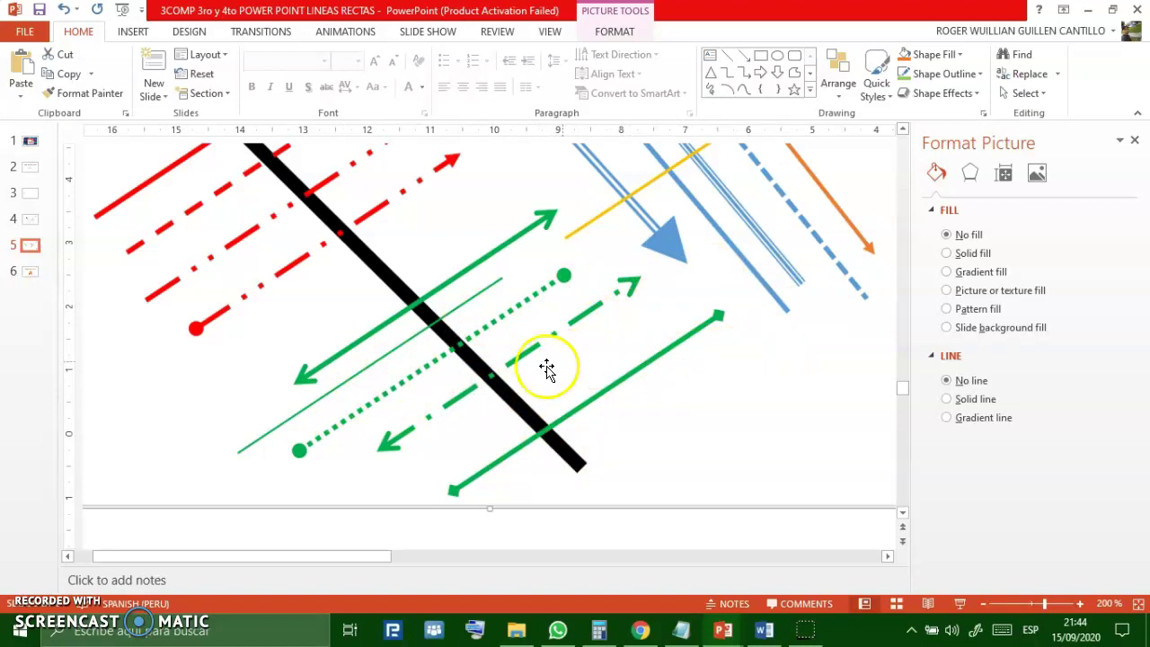
{"action": "scroll", "coordinate": [733, 350], "scroll_direction": "down", "scroll_amount": 5}
{"action": "scroll", "coordinate": [732, 348], "scroll_direction": "down", "scroll_amount": 3}
{"action": "scroll", "coordinate": [735, 350], "scroll_direction": "down", "scroll_amount": 2}
{"action": "scroll", "coordinate": [735, 350], "scroll_direction": "down", "scroll_amount": 2}
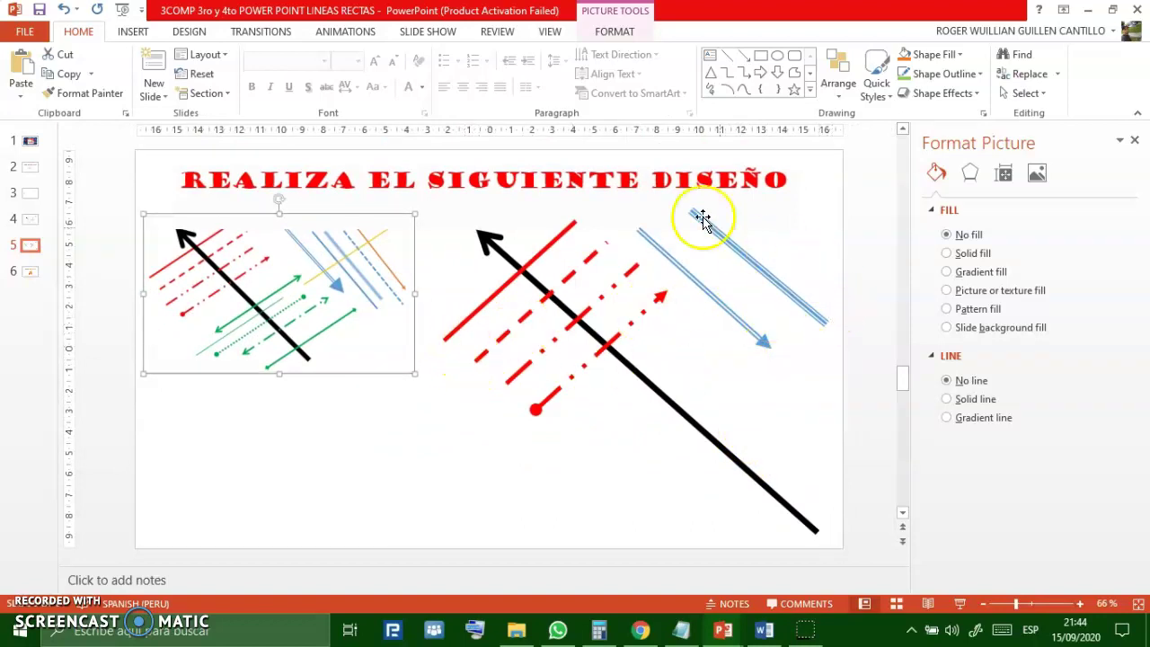
- Check the full reference design on slide 4, then return to slide 5
{"action": "left_click", "coordinate": [614, 30]}
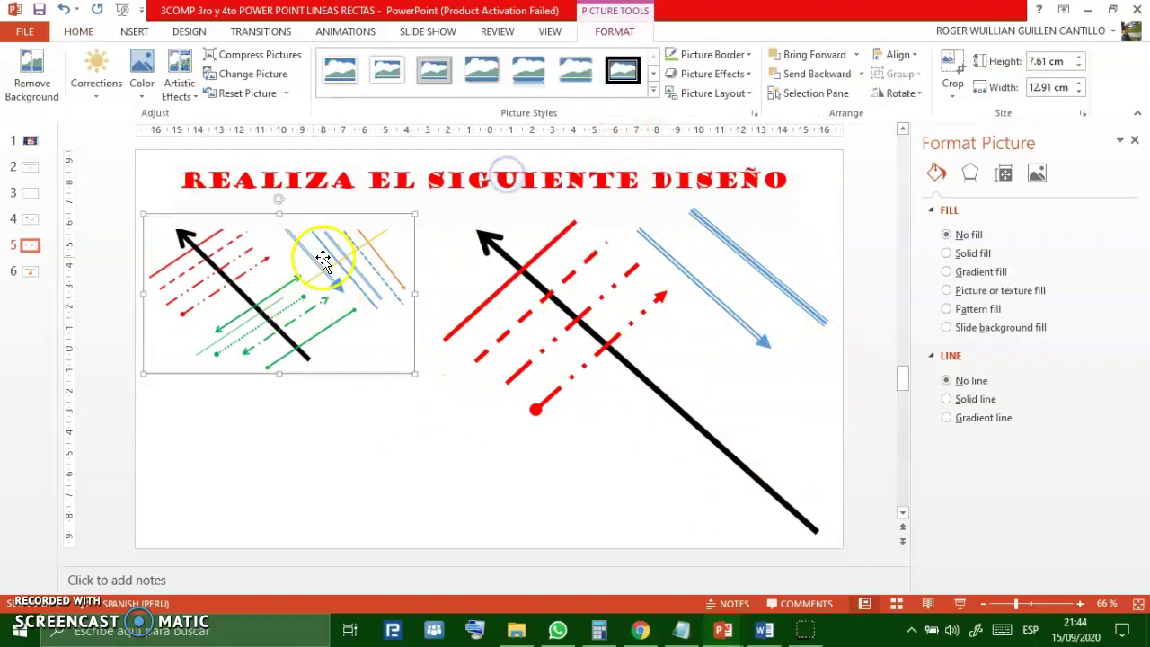
{"action": "left_click", "coordinate": [31, 218]}
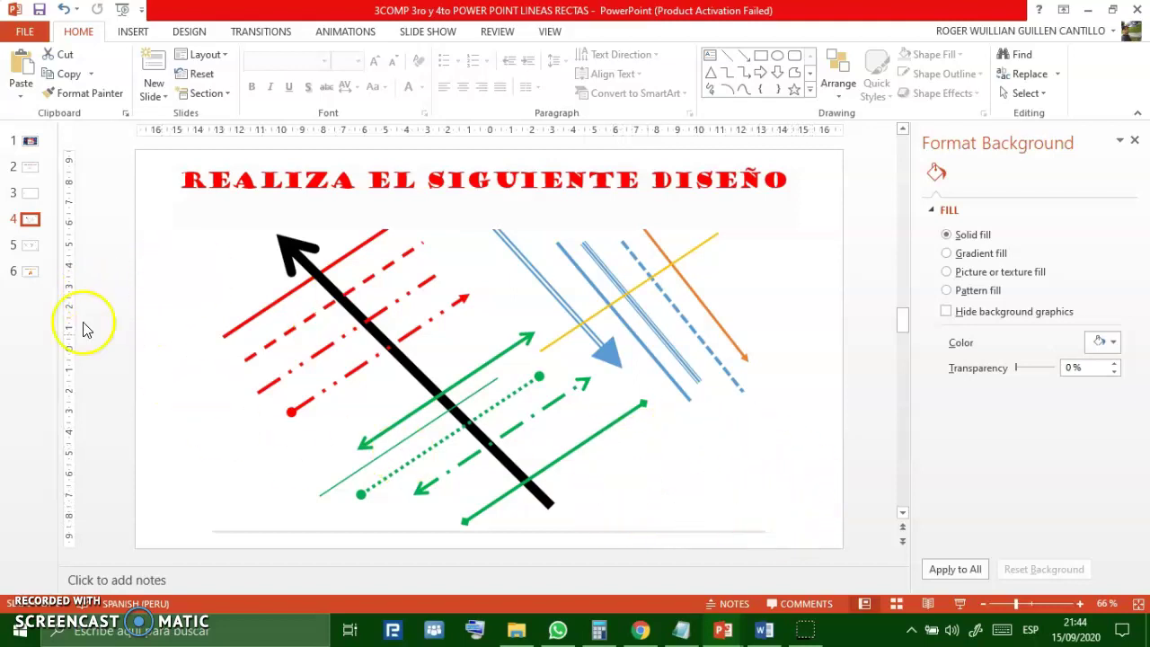
{"action": "left_click", "coordinate": [30, 245]}
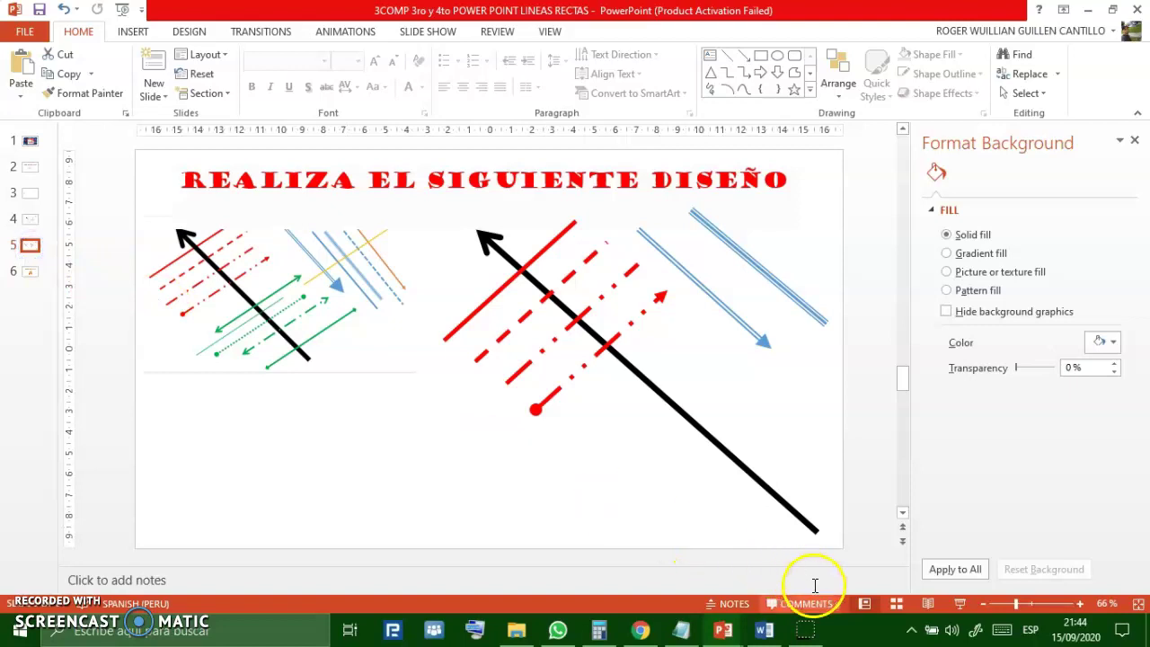
- Present slide 5 as a slide show and advance to the MUCHAS GRACIAS slide
{"action": "left_click", "coordinate": [959, 607]}
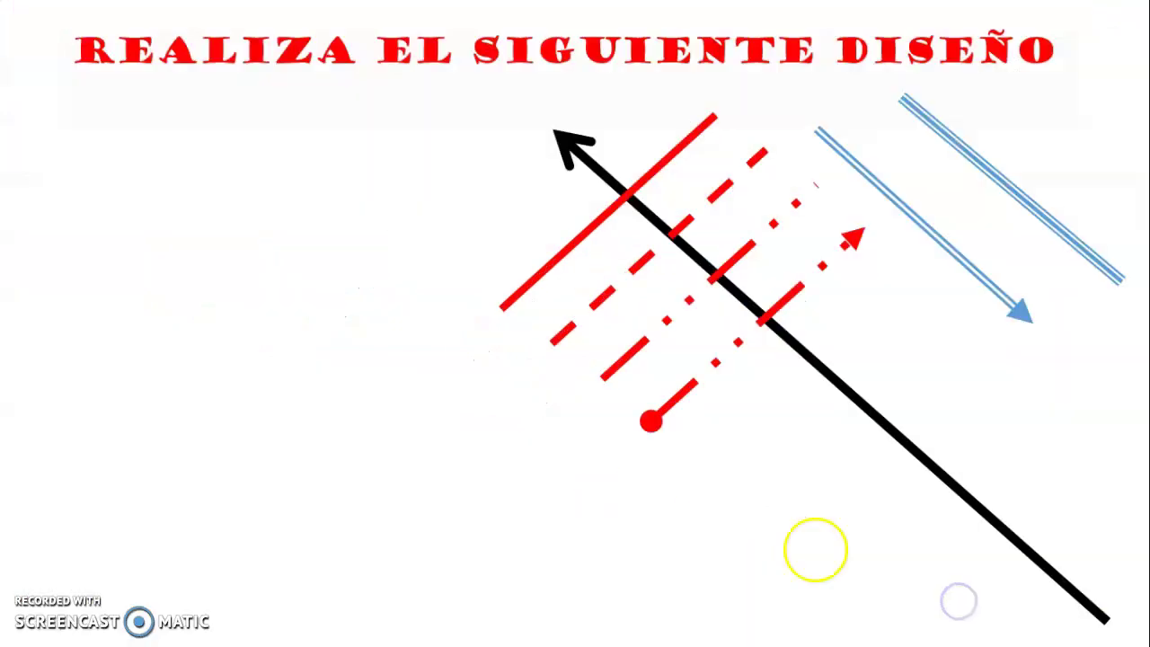
{"action": "left_click", "coordinate": [701, 476]}
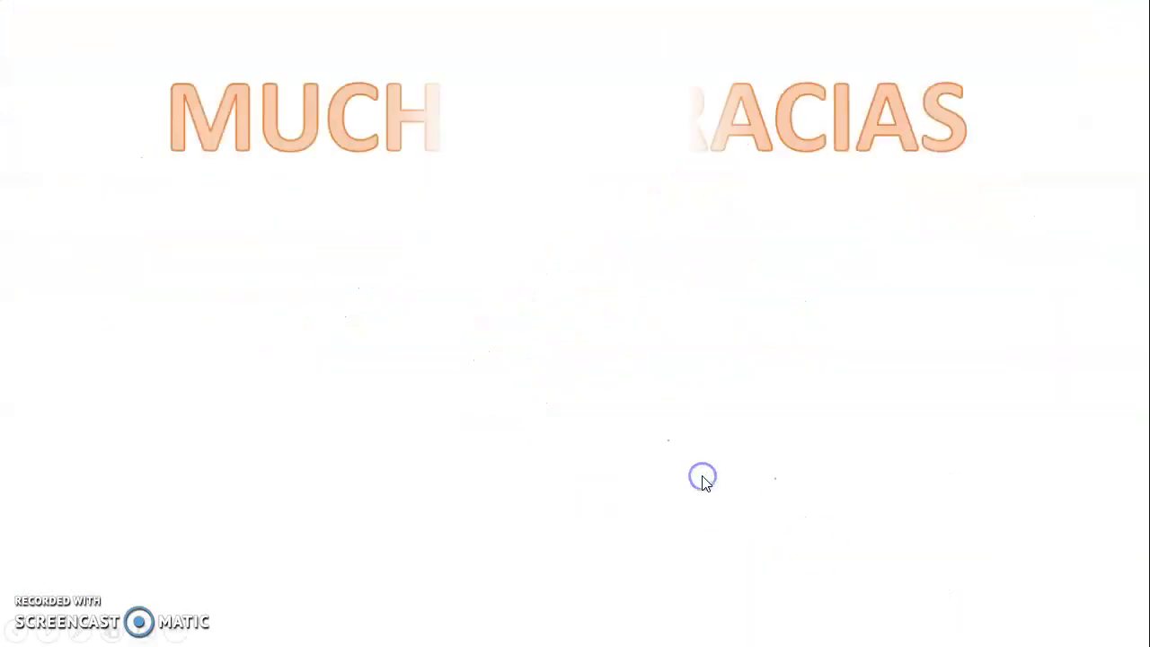